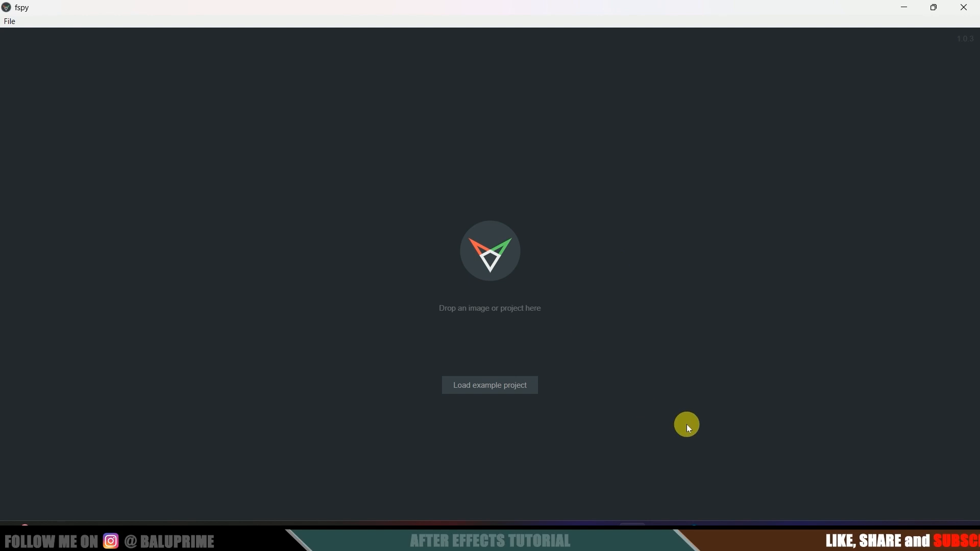
- Play tall building.mp4 in VLC, pause it and rewind to its first frame
{"action": "left_click", "coordinate": [576, 536]}
{"action": "left_click", "coordinate": [366, 161]}
{"action": "double_click", "coordinate": [366, 161]}
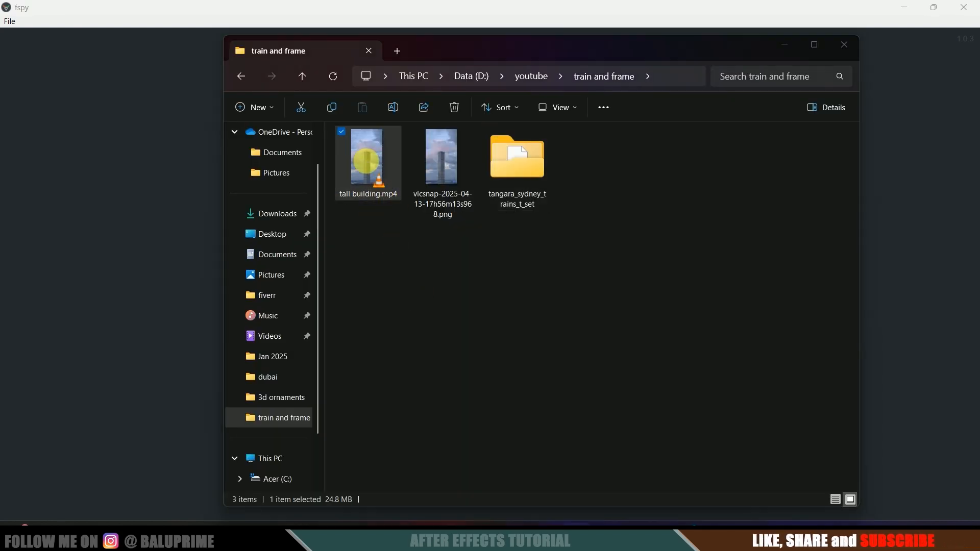
{"action": "key", "text": "space"}
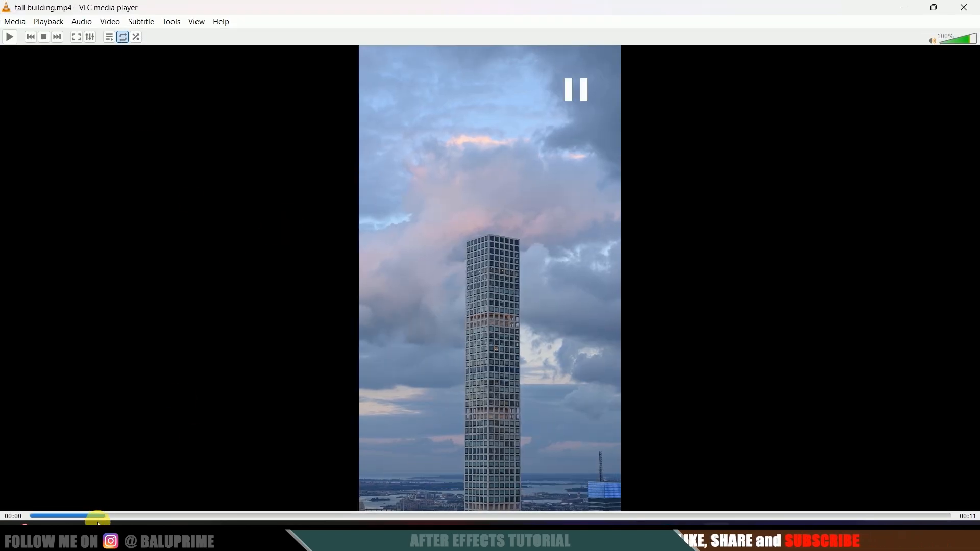
{"action": "left_click_drag", "start_coordinate": [97, 516], "coordinate": [28, 516]}
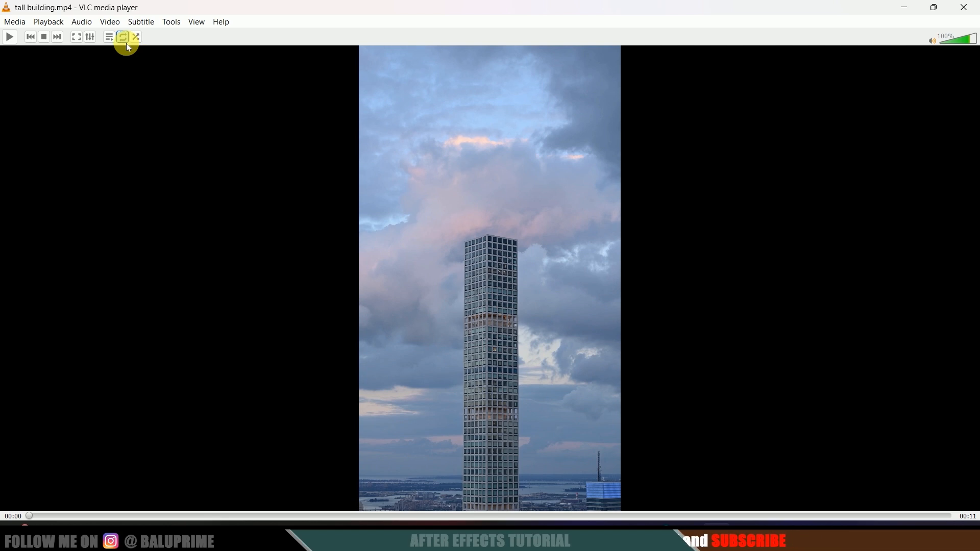
{"action": "left_click", "coordinate": [109, 22]}
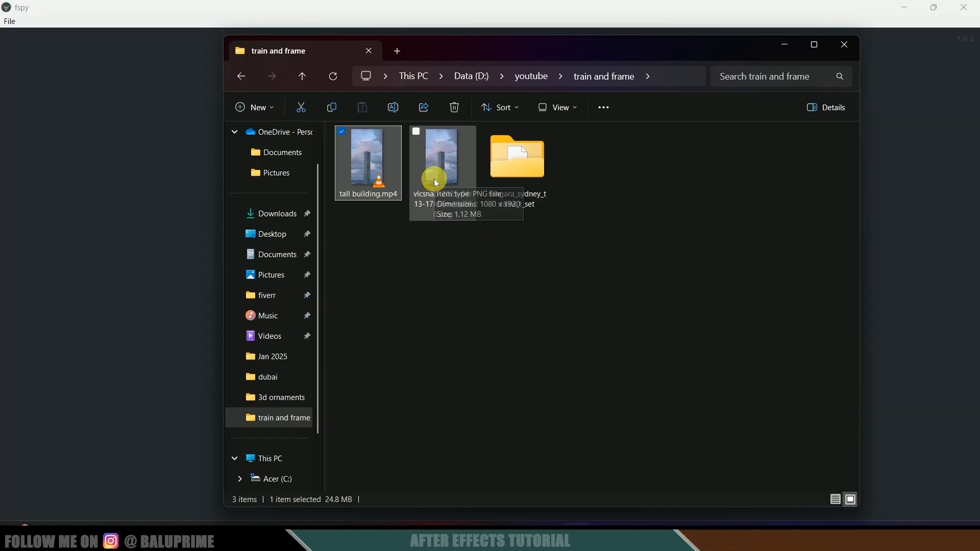
- Drag the tower snapshot PNG from the folder into fSpy
{"action": "left_click", "coordinate": [434, 178]}
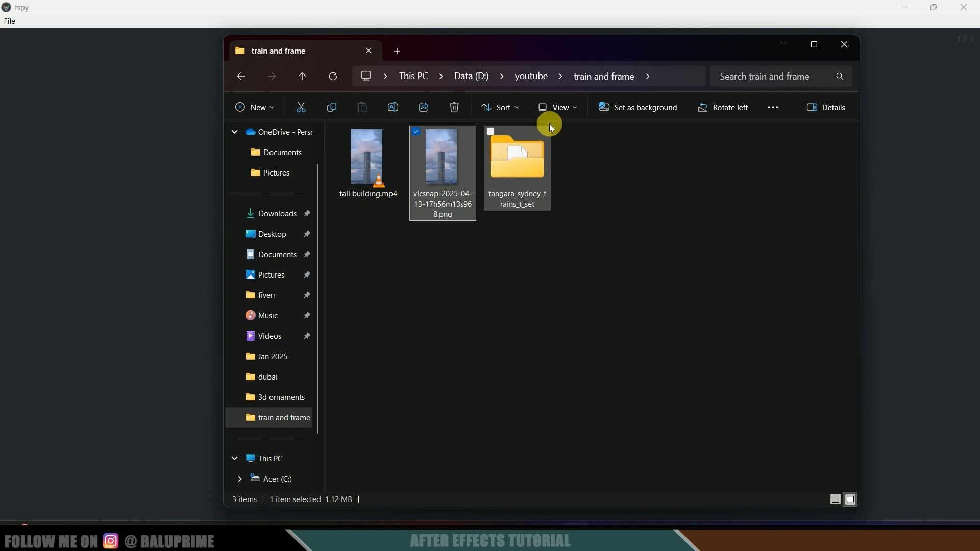
{"action": "left_click_drag", "start_coordinate": [549, 50], "coordinate": [729, 82]}
{"action": "left_click_drag", "start_coordinate": [613, 202], "coordinate": [281, 254]}
- Set fSpy's second vanishing-point axis to z and move red line 1 until the camera solves
{"action": "left_click", "coordinate": [334, 289]}
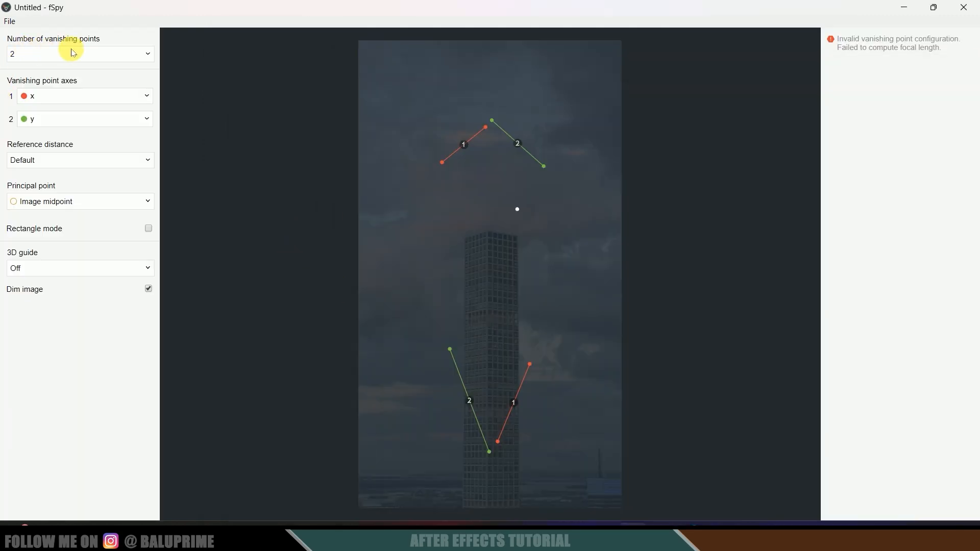
{"action": "left_click", "coordinate": [72, 121]}
{"action": "scroll", "coordinate": [79, 200], "scroll_direction": "down", "scroll_amount": 1}
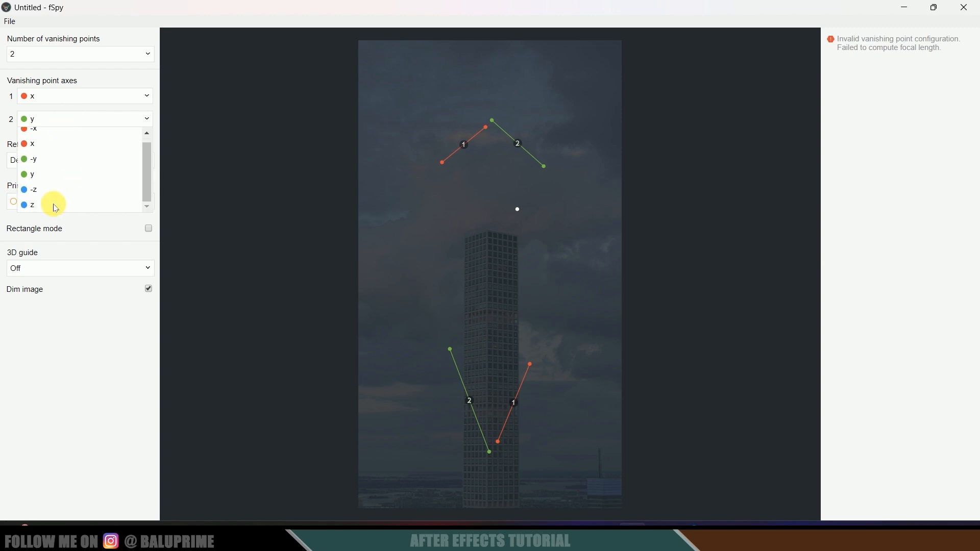
{"action": "left_click", "coordinate": [56, 206]}
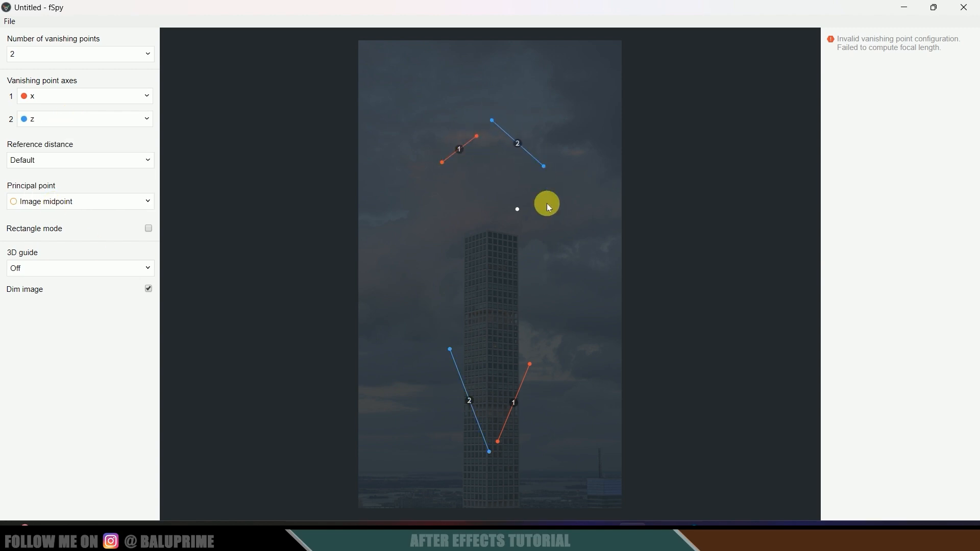
{"action": "left_click_drag", "start_coordinate": [476, 135], "coordinate": [549, 266]}
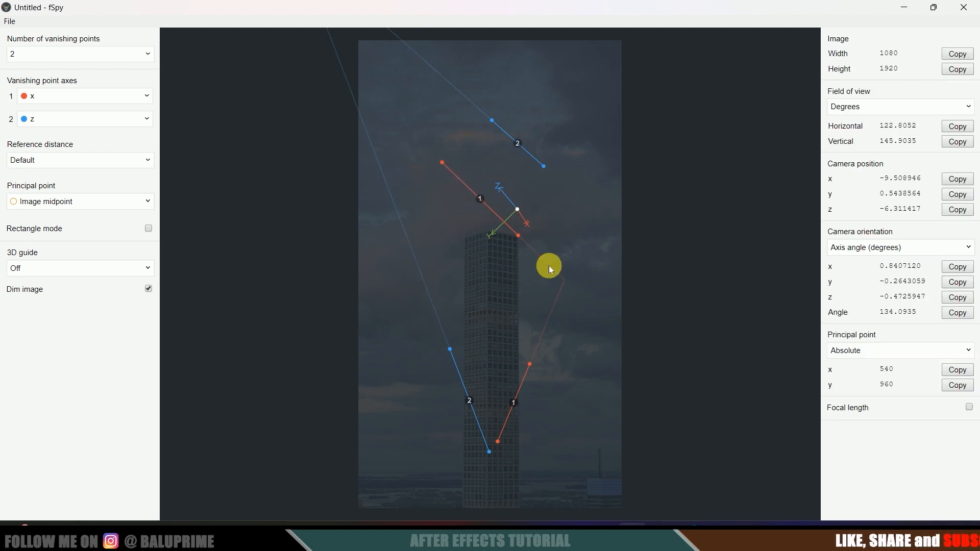
- Place the red vanishing-line ends on the tower's top corner and base edge
{"action": "left_click", "coordinate": [442, 163]}
{"action": "left_click_drag", "start_coordinate": [444, 167], "coordinate": [482, 222]}
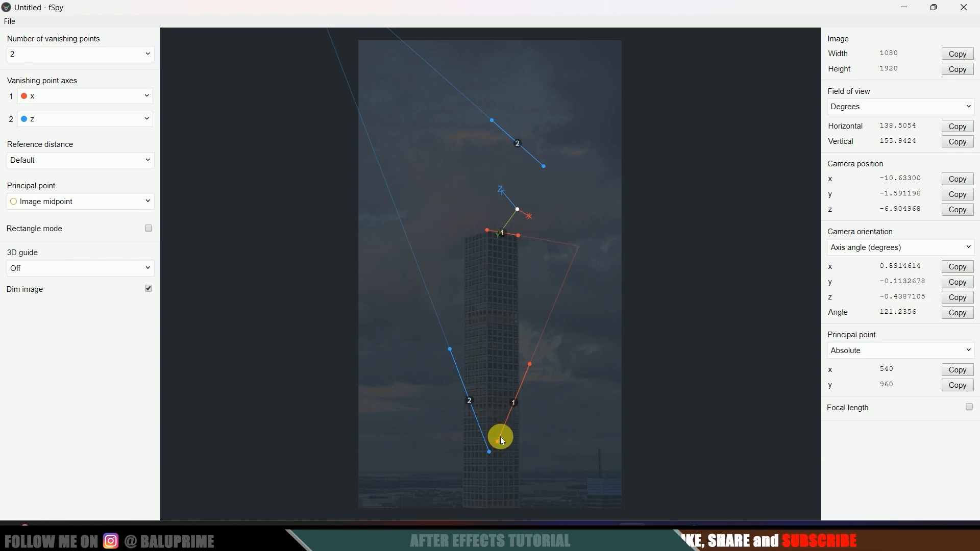
{"action": "left_click_drag", "start_coordinate": [499, 443], "coordinate": [467, 463]}
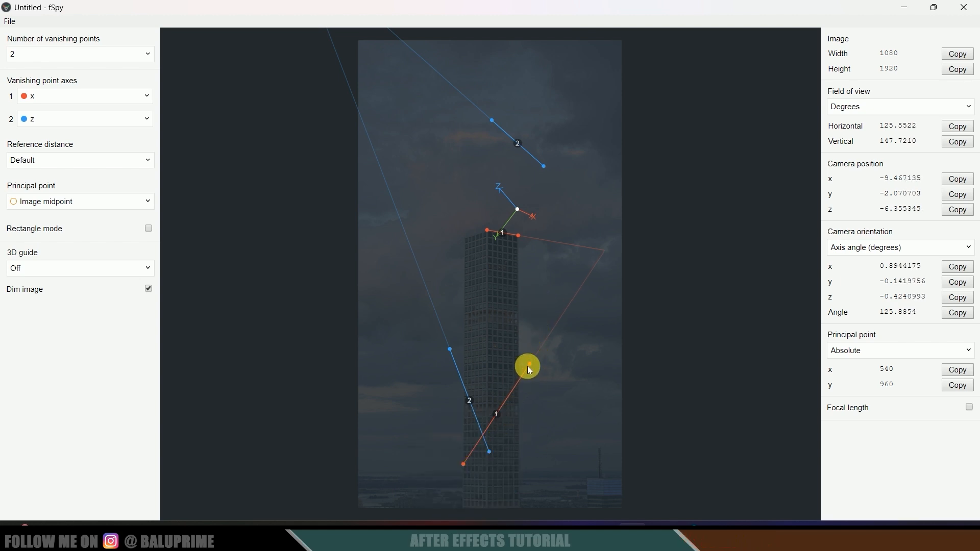
{"action": "left_click_drag", "start_coordinate": [529, 365], "coordinate": [483, 443]}
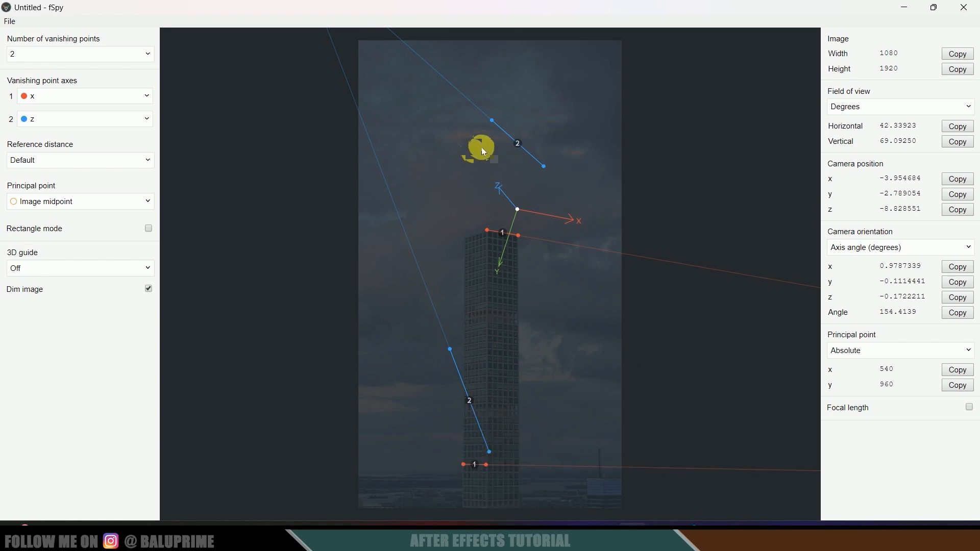
- Align blue line 2 vertically along the tower side and put the origin mid-tower
{"action": "left_click_drag", "start_coordinate": [450, 350], "coordinate": [431, 198]}
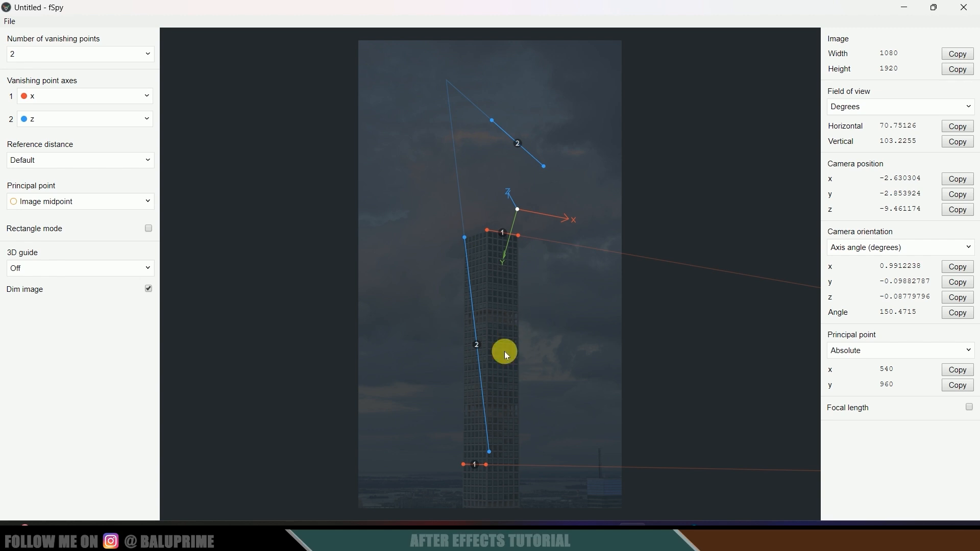
{"action": "left_click_drag", "start_coordinate": [491, 454], "coordinate": [461, 496]}
{"action": "left_click_drag", "start_coordinate": [543, 166], "coordinate": [532, 452]}
{"action": "left_click_drag", "start_coordinate": [489, 122], "coordinate": [512, 264]}
{"action": "left_click_drag", "start_coordinate": [472, 375], "coordinate": [491, 358]}
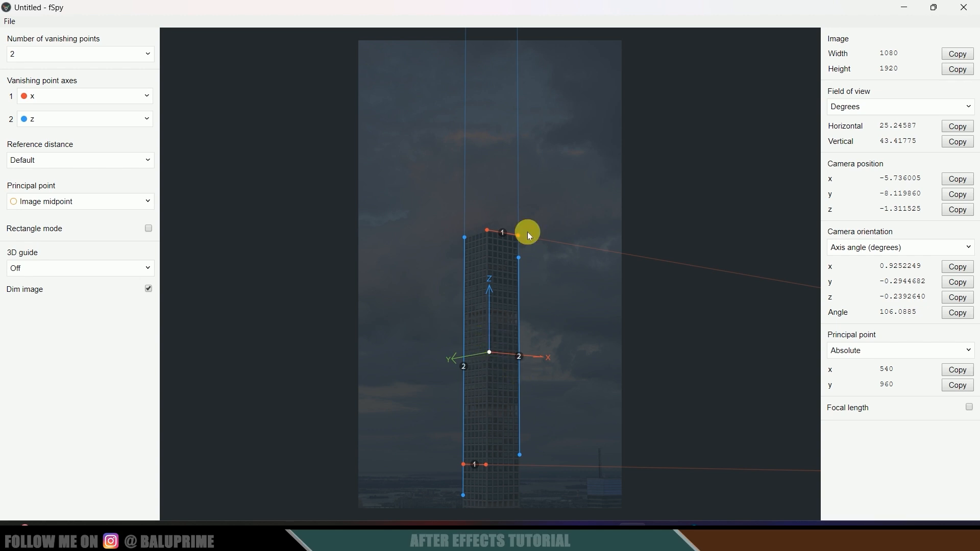
{"action": "left_click", "coordinate": [11, 23]}
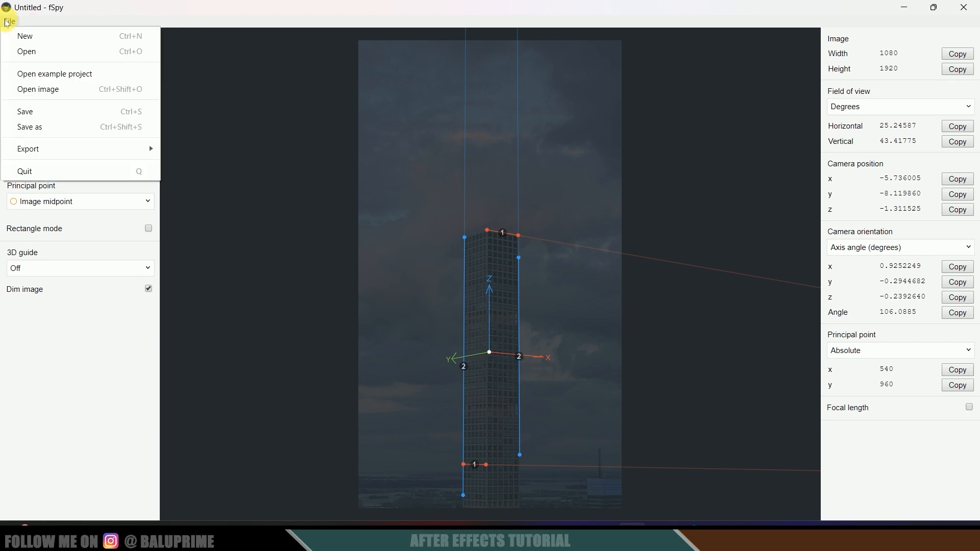
- Save the fSpy camera match under the name 7777
{"action": "left_click", "coordinate": [40, 109]}
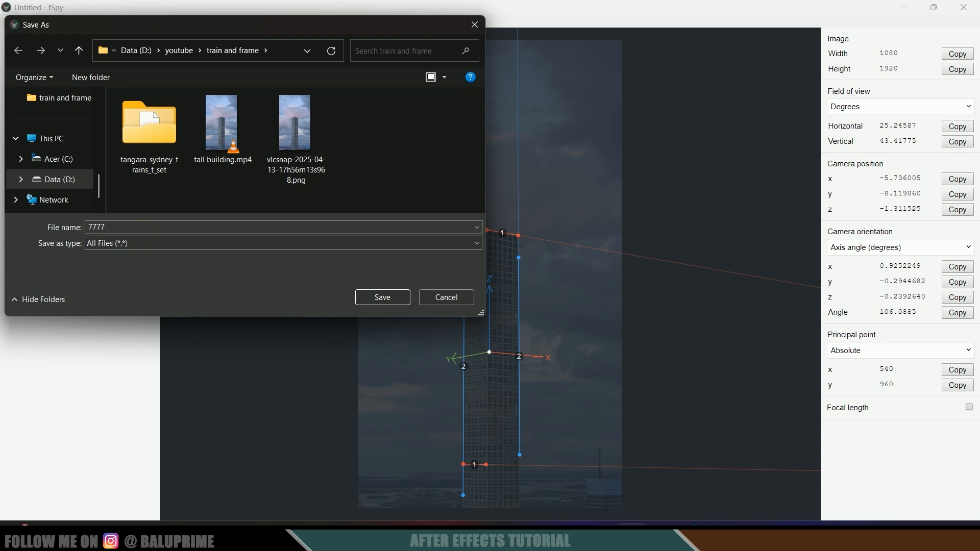
{"action": "left_click", "coordinate": [380, 295]}
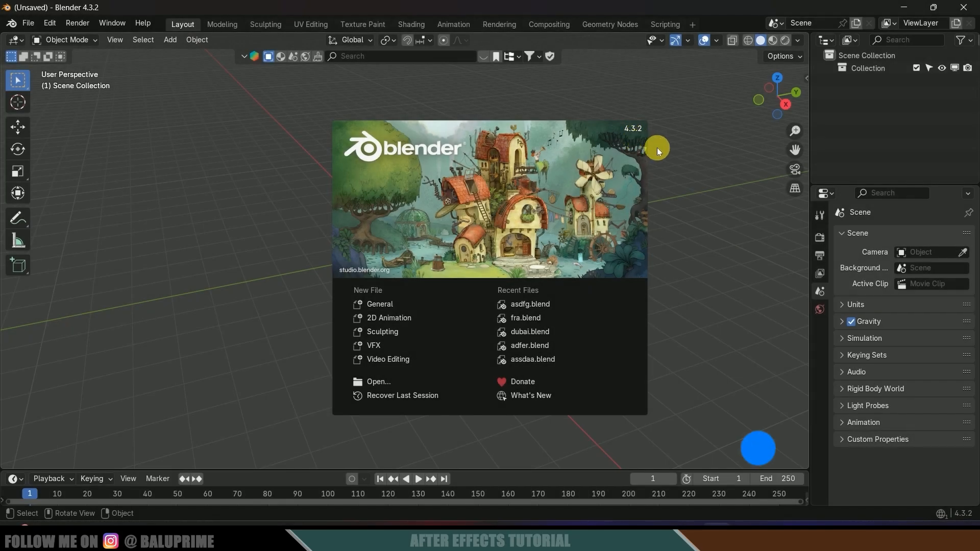
- Dismiss the Blender splash screen and open the fSpy importer to pick 7777.fspy
{"action": "left_click", "coordinate": [702, 236]}
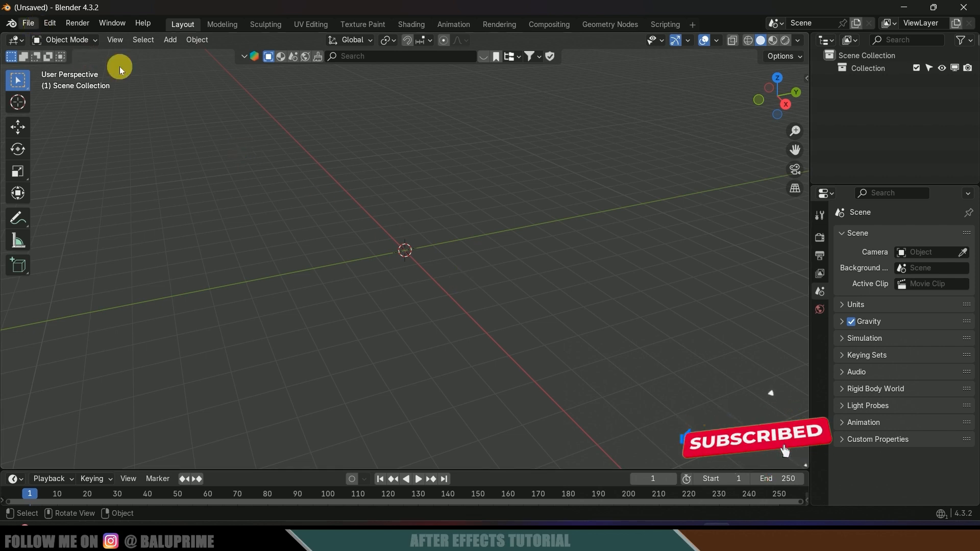
{"action": "left_click", "coordinate": [30, 24]}
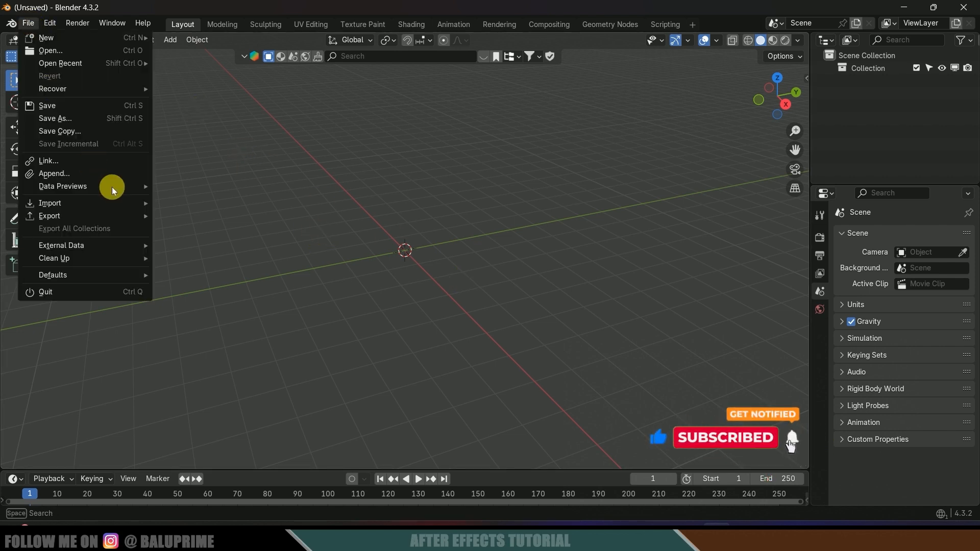
{"action": "mouse_move", "coordinate": [61, 203]}
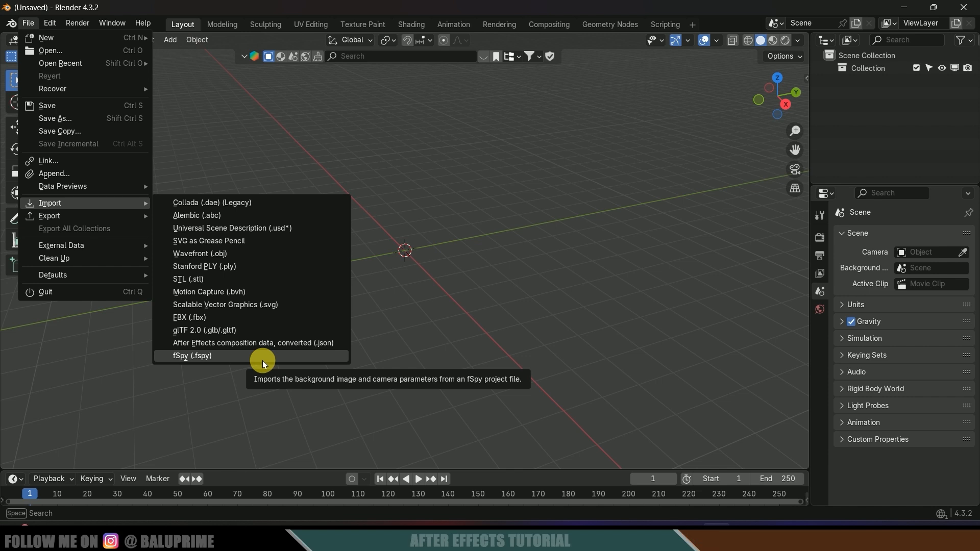
{"action": "left_click", "coordinate": [214, 357]}
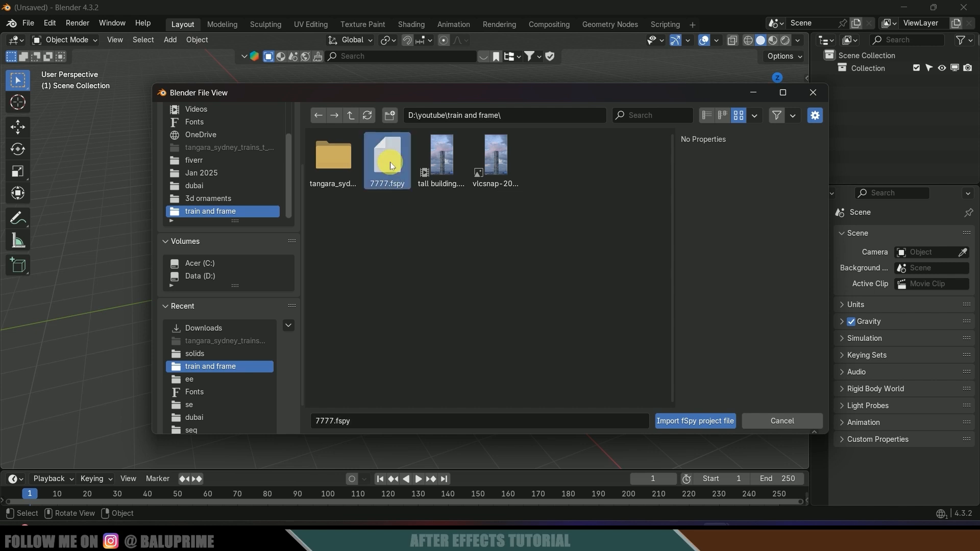
- Import 7777.fspy as the scene camera with the tower snapshot as background
{"action": "left_click", "coordinate": [675, 421]}
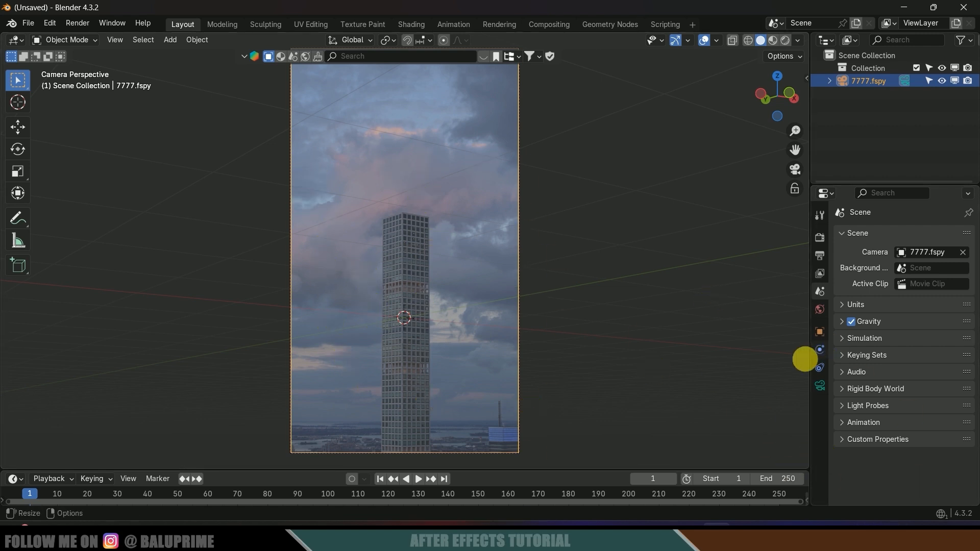
- Set the camera background to the tall building.mp4 movie clip at 1.0 opacity
{"action": "left_click", "coordinate": [819, 385]}
{"action": "scroll", "coordinate": [915, 456], "scroll_direction": "down", "scroll_amount": 4}
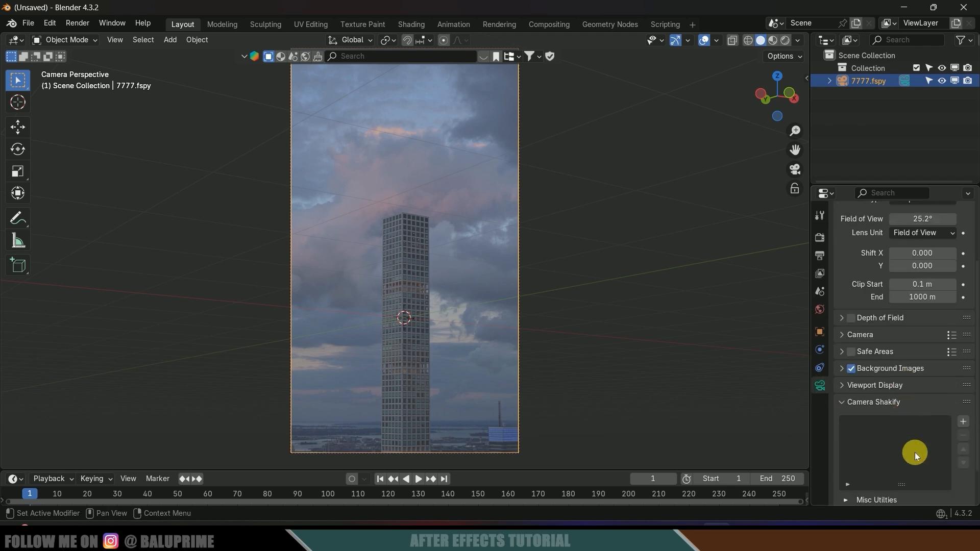
{"action": "left_click", "coordinate": [842, 368]}
{"action": "scroll", "coordinate": [847, 397], "scroll_direction": "down", "scroll_amount": 2}
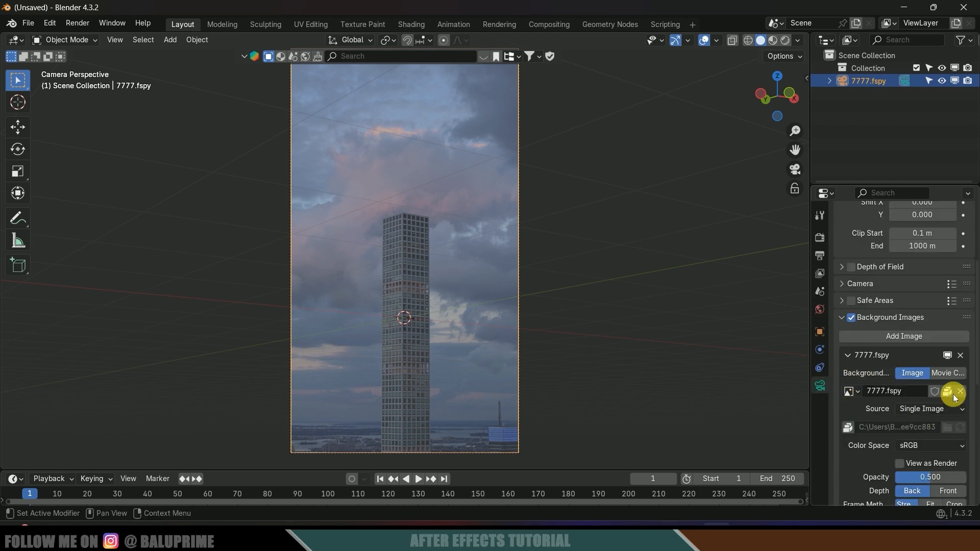
{"action": "left_click", "coordinate": [948, 373]}
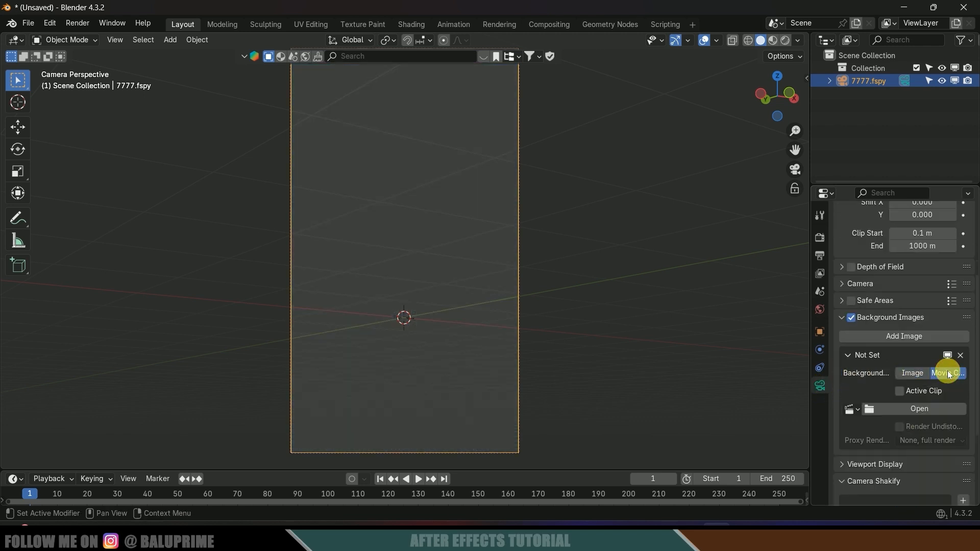
{"action": "left_click", "coordinate": [920, 408]}
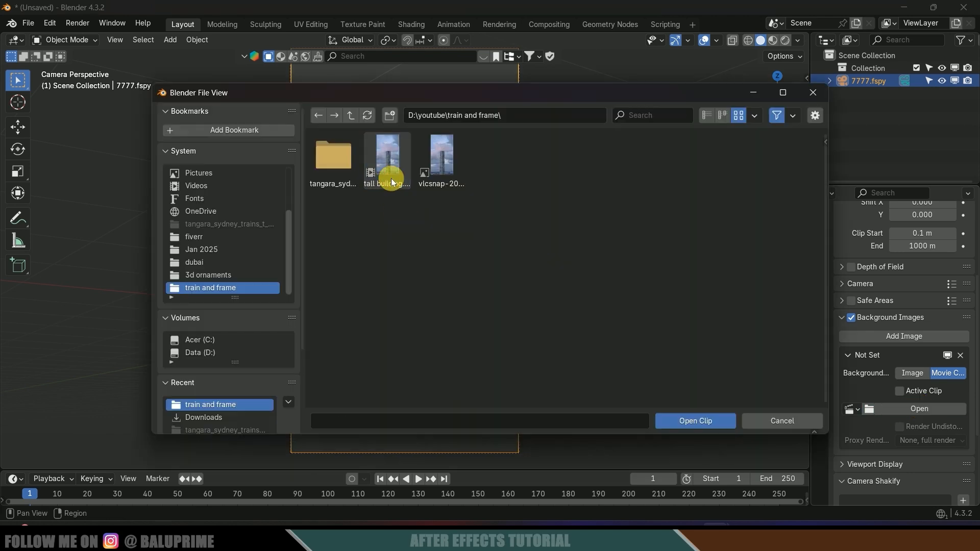
{"action": "left_click", "coordinate": [388, 162]}
{"action": "left_click", "coordinate": [686, 415]}
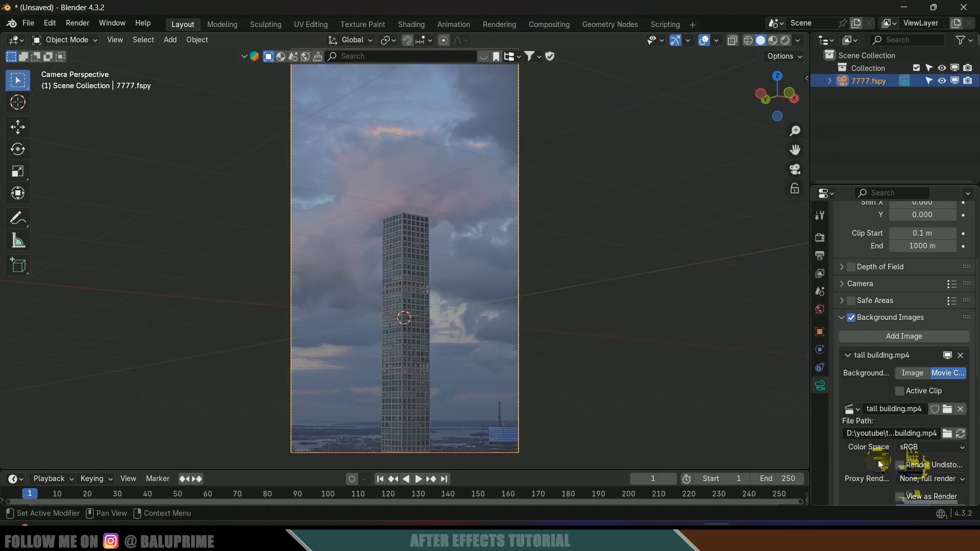
{"action": "scroll", "coordinate": [918, 467], "scroll_direction": "down", "scroll_amount": 2}
{"action": "left_click_drag", "start_coordinate": [913, 459], "coordinate": [962, 458]}
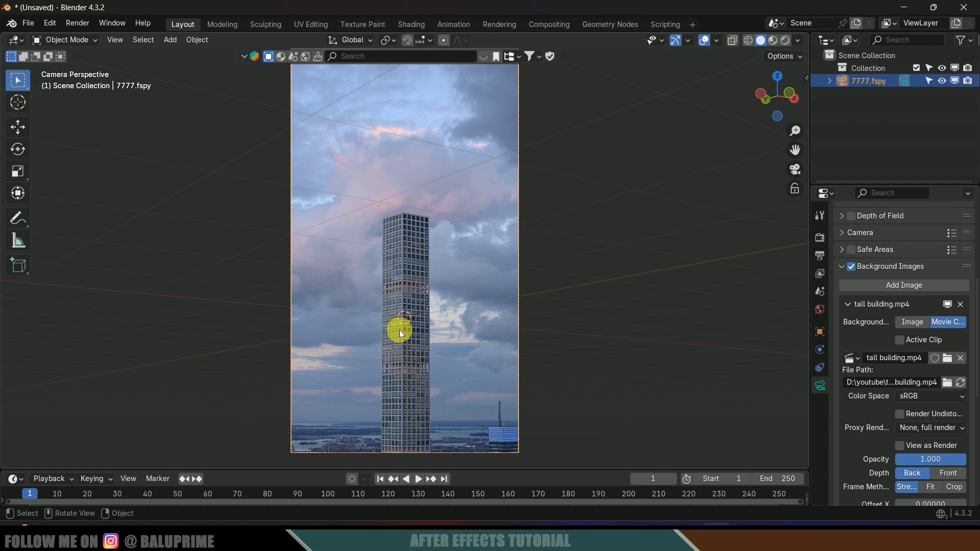
- Add a cube and scale it down to about 0.888 over the tower in camera view
{"action": "key", "text": "shift+a"}
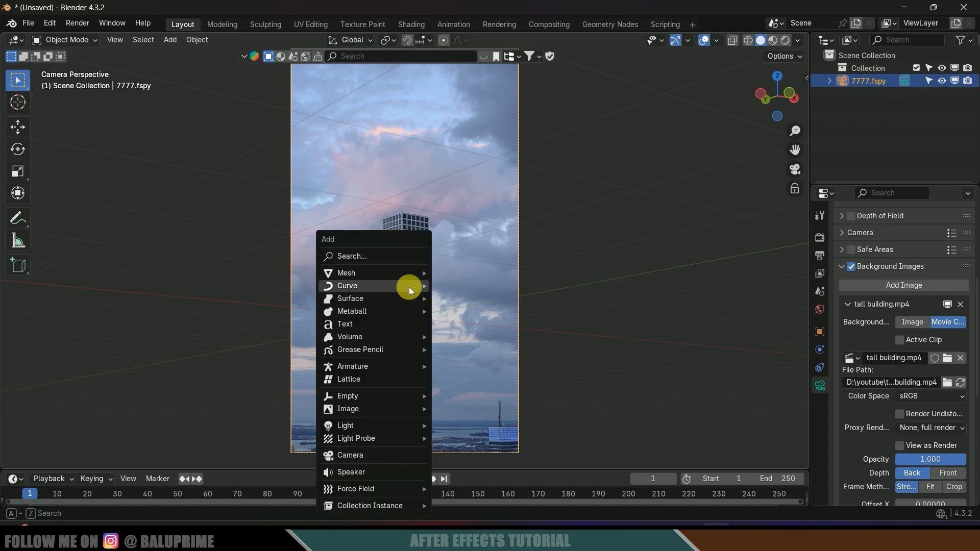
{"action": "mouse_move", "coordinate": [361, 271]}
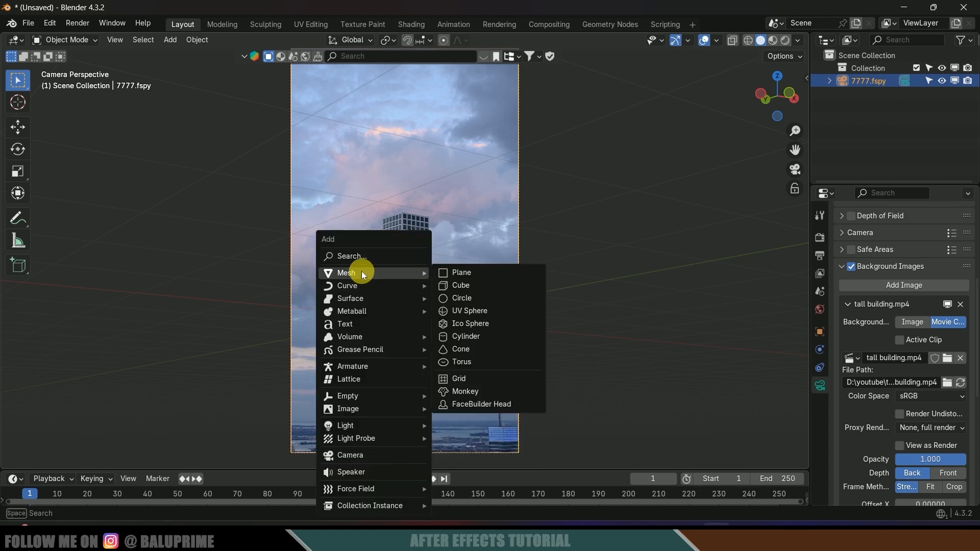
{"action": "left_click", "coordinate": [469, 283]}
{"action": "key", "text": "s"}
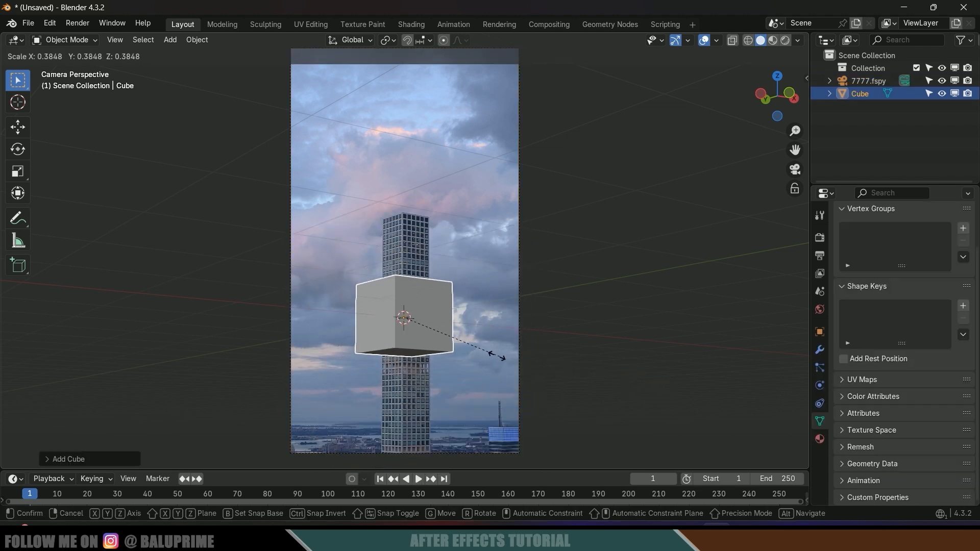
{"action": "left_click", "coordinate": [439, 366]}
{"action": "scroll", "coordinate": [438, 366], "scroll_direction": "up", "scroll_amount": 5}
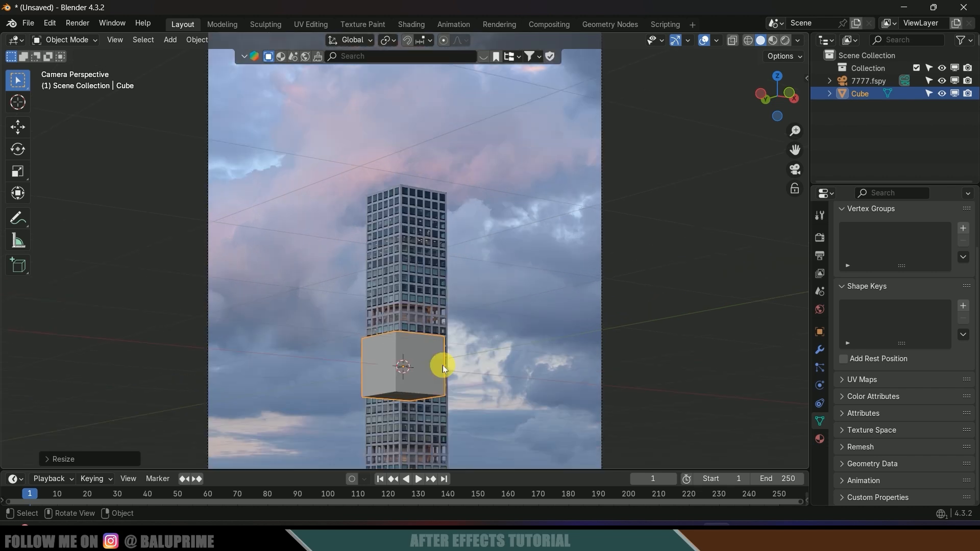
{"action": "scroll", "coordinate": [510, 352], "scroll_direction": "down", "scroll_amount": 3, "text": "shift"}
{"action": "key", "text": "s"}
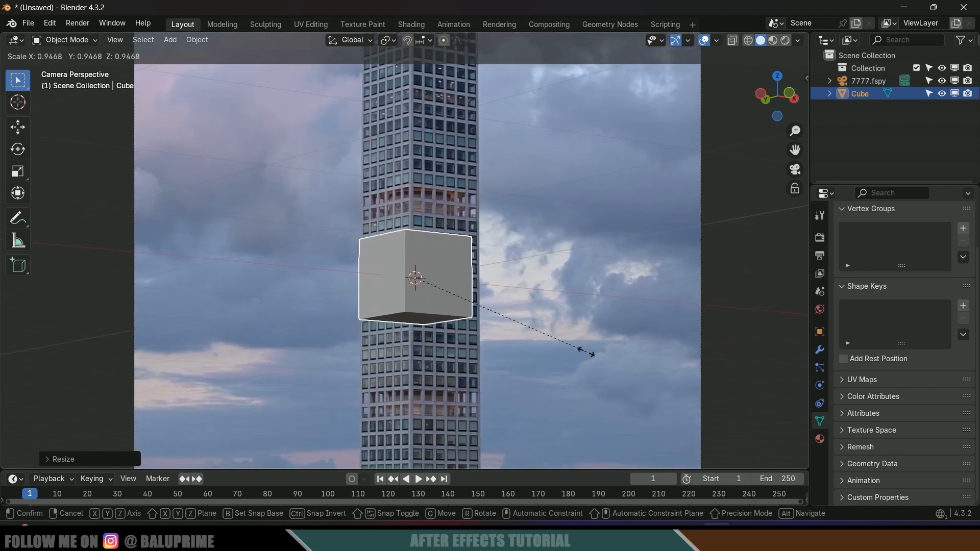
{"action": "left_click", "coordinate": [572, 348]}
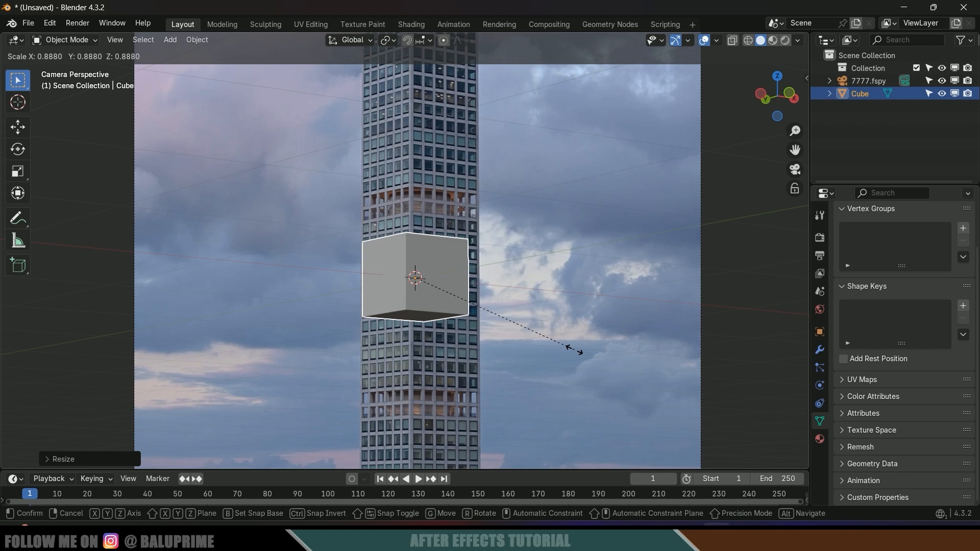
{"action": "left_click", "coordinate": [80, 43]}
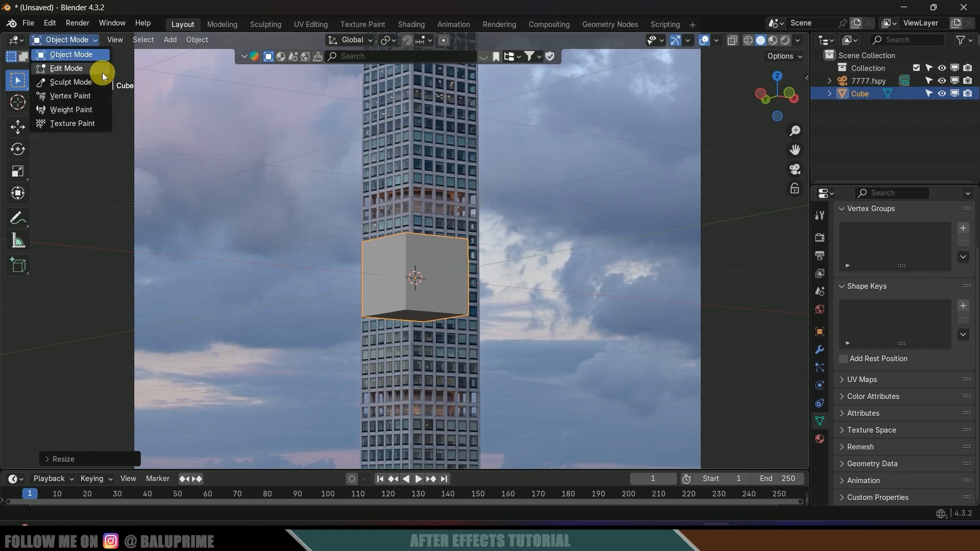
- In Edit Mode face select, push the cube's right side face outward to widen it
{"action": "left_click", "coordinate": [94, 70]}
{"action": "left_click", "coordinate": [124, 41]}
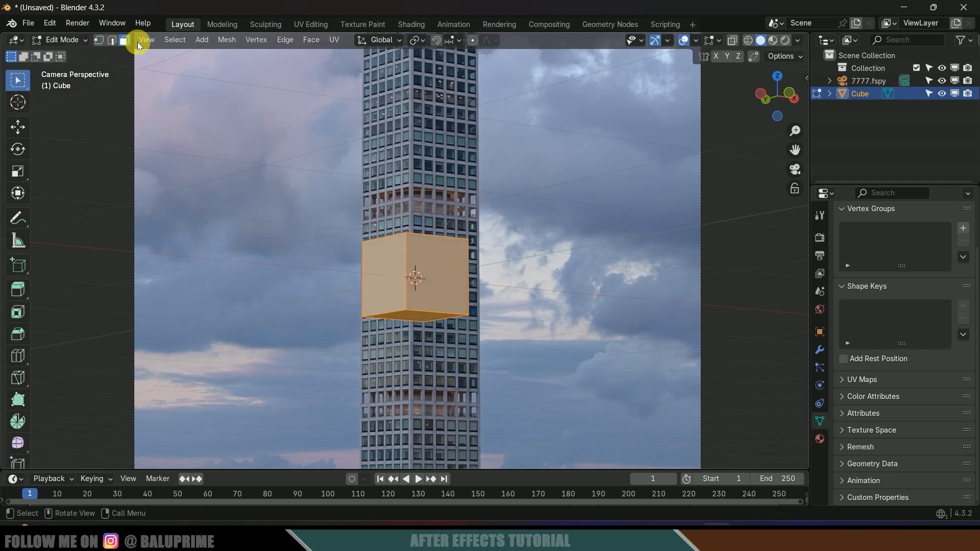
{"action": "left_click", "coordinate": [422, 266]}
{"action": "left_click", "coordinate": [19, 129]}
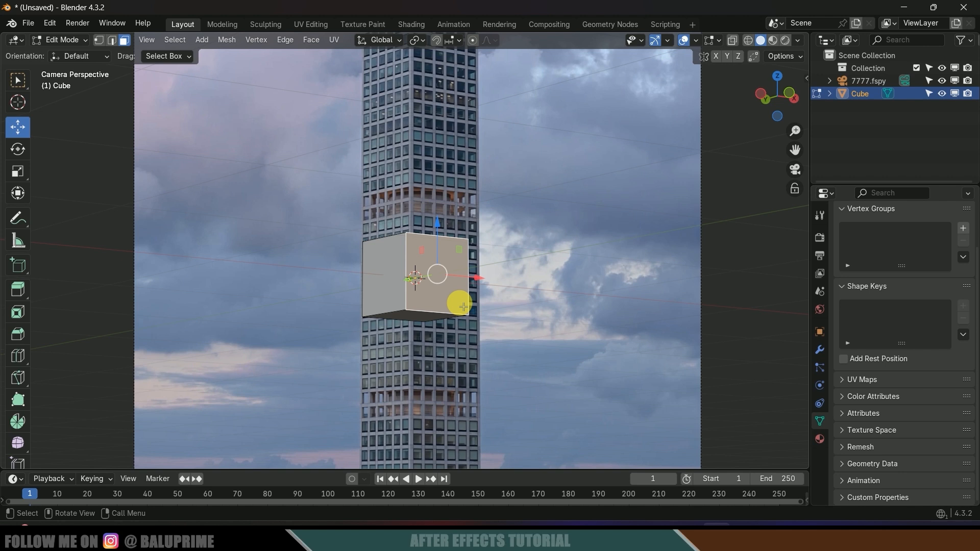
{"action": "mouse_move", "coordinate": [415, 283]}
{"action": "left_mouse_down"}
{"action": "mouse_move", "coordinate": [419, 276]}
{"action": "mouse_move", "coordinate": [416, 283]}
{"action": "left_mouse_up"}
{"action": "middle_click_drag", "start_coordinate": [481, 318], "coordinate": [417, 333]}
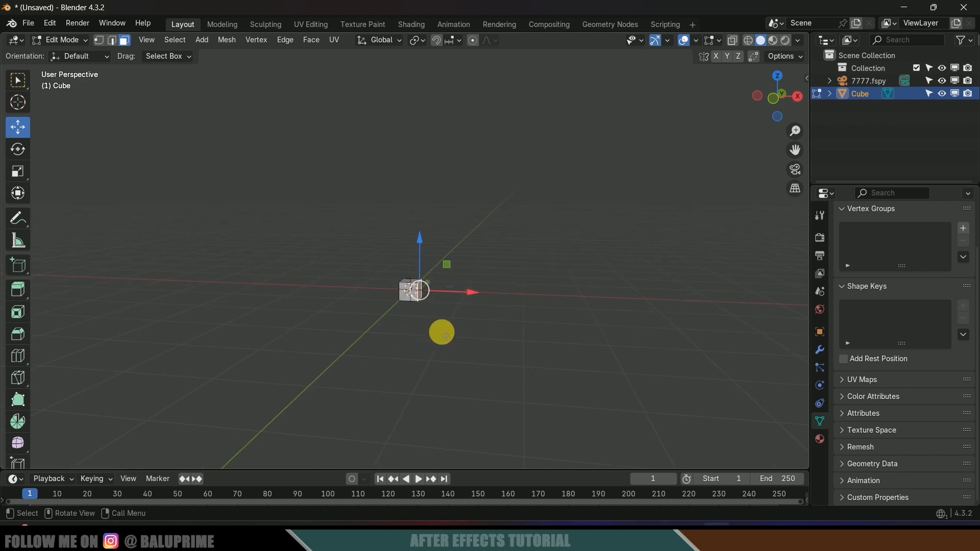
{"action": "key", "text": "KP_0"}
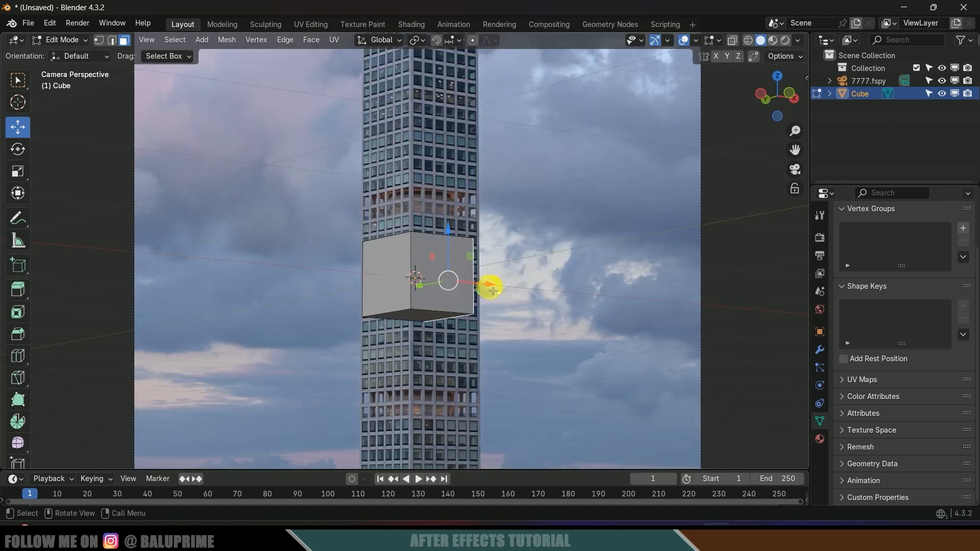
{"action": "left_click_drag", "start_coordinate": [493, 291], "coordinate": [500, 290]}
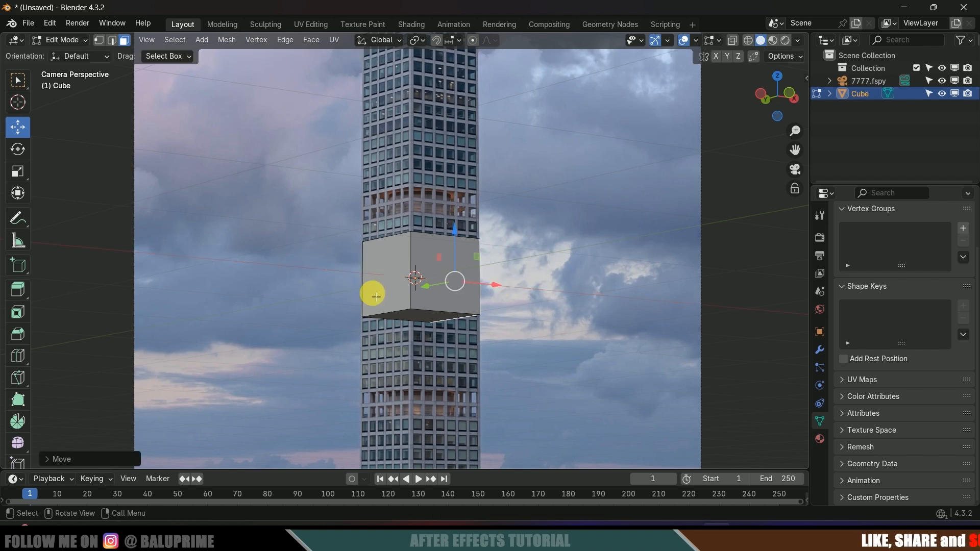
{"action": "left_click", "coordinate": [361, 283]}
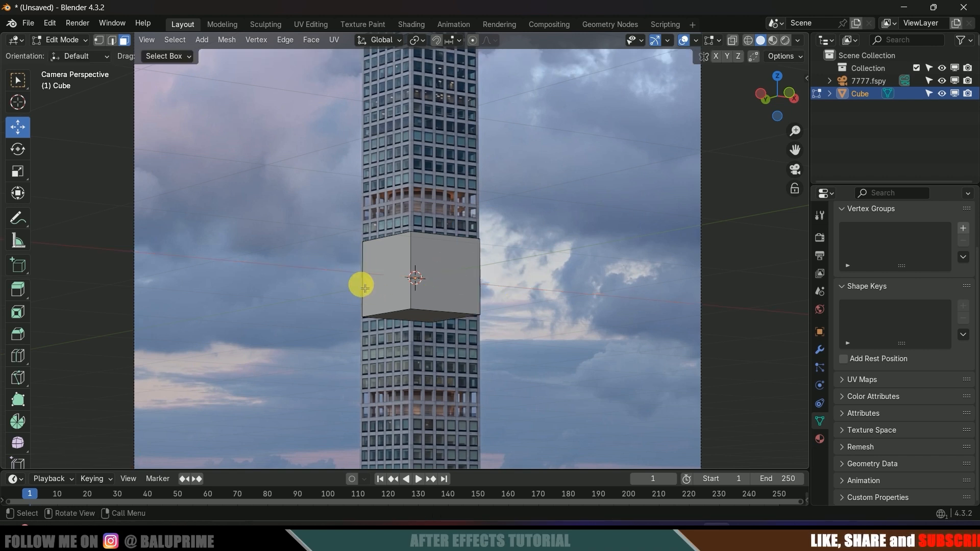
- Stretch the bottom face to the tower's base and the top face to its top, then exit to Object Mode
{"action": "left_click", "coordinate": [420, 317]}
{"action": "scroll", "coordinate": [498, 284], "scroll_direction": "down", "scroll_amount": 3}
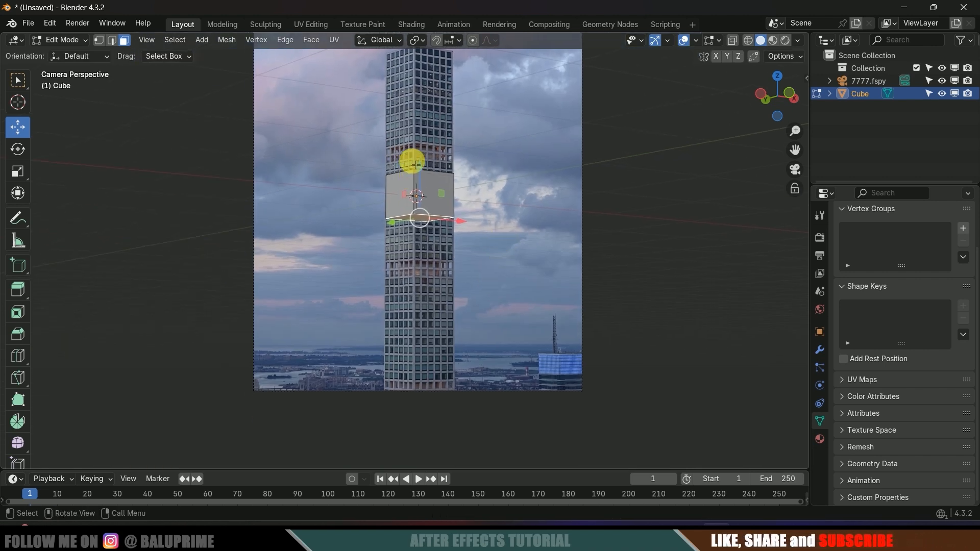
{"action": "left_click_drag", "start_coordinate": [416, 164], "coordinate": [419, 352]}
{"action": "scroll", "coordinate": [477, 251], "scroll_direction": "down", "scroll_amount": 3}
{"action": "middle_click_drag", "start_coordinate": [477, 252], "coordinate": [446, 291]}
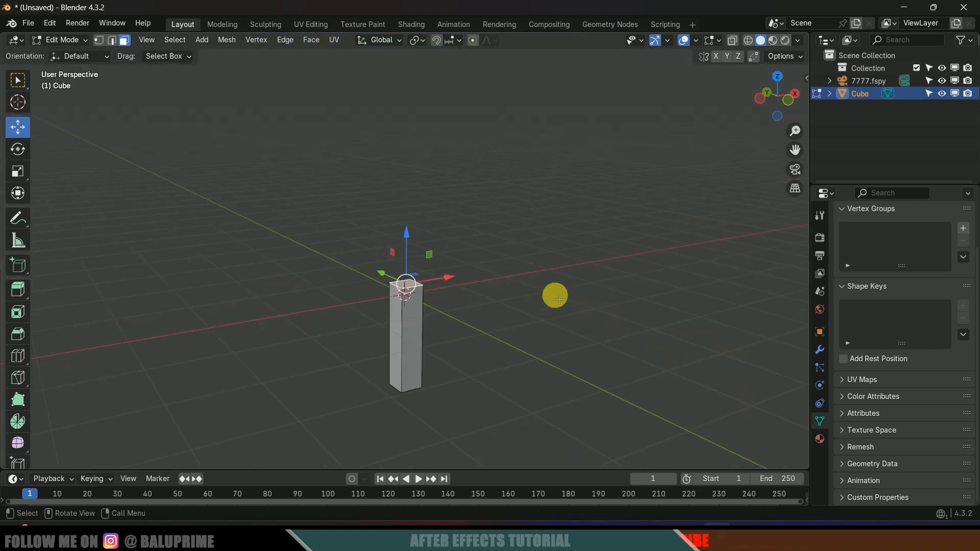
{"action": "key", "text": "KP_0"}
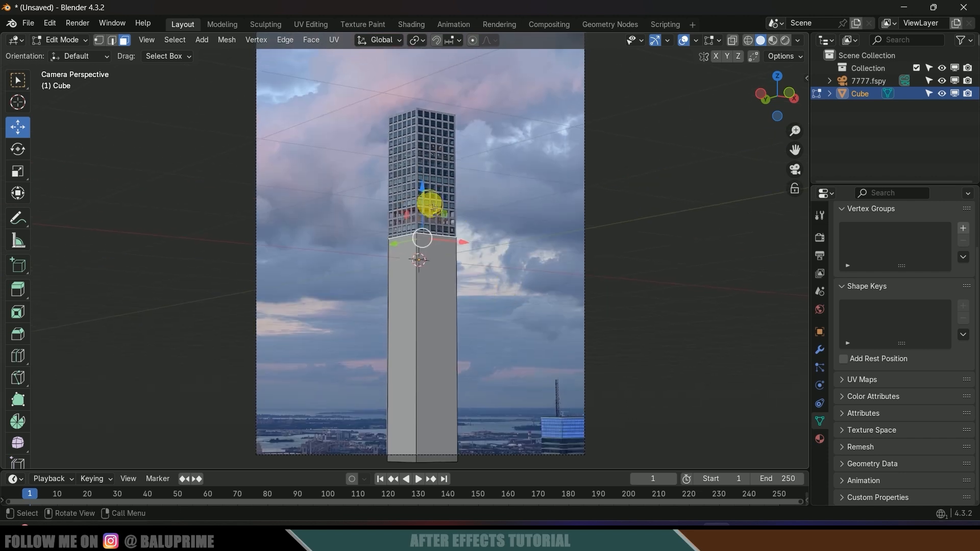
{"action": "left_click_drag", "start_coordinate": [427, 204], "coordinate": [441, 79]}
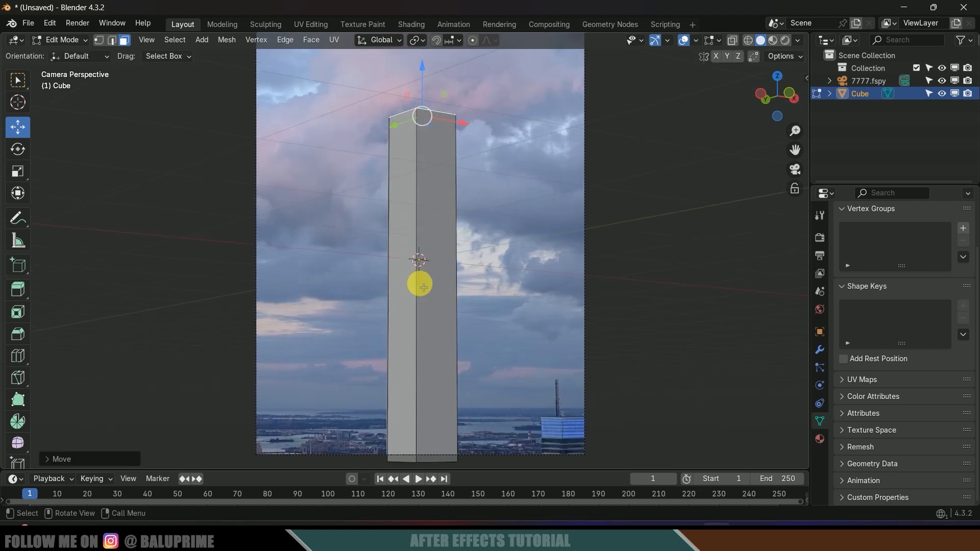
{"action": "left_click", "coordinate": [60, 39]}
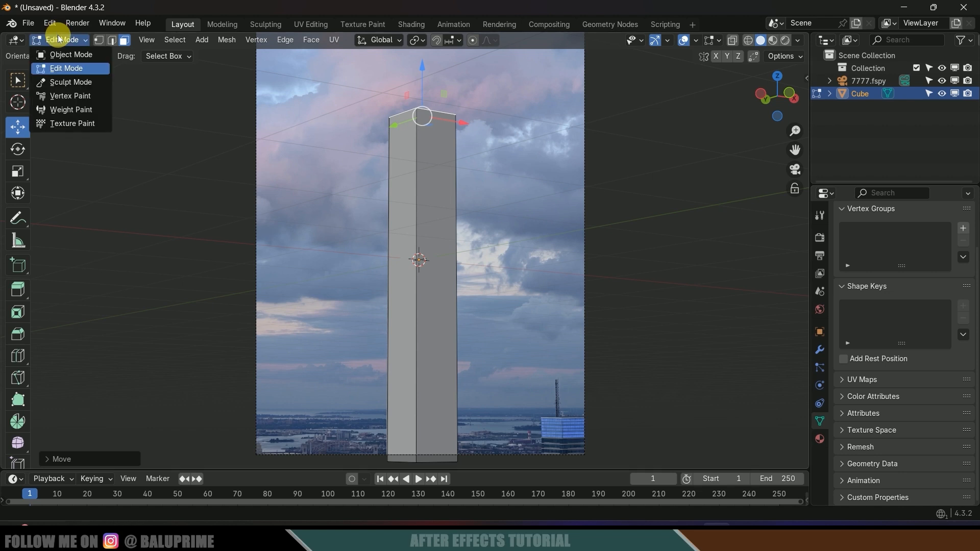
{"action": "left_click", "coordinate": [63, 54]}
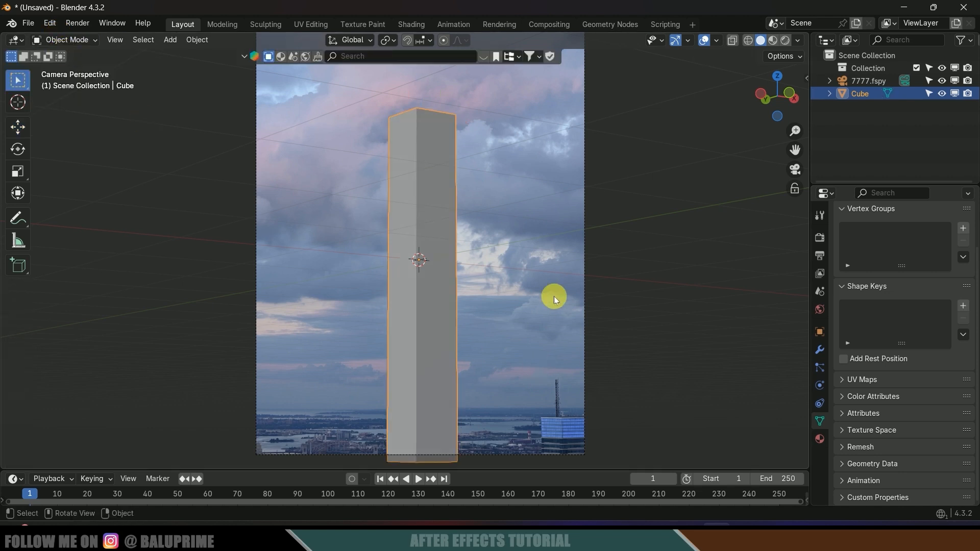
- Play and stop the footage, return to frame 1, and show the block's transform (0.169 scale, 2.65 m)
{"action": "key", "text": "space"}
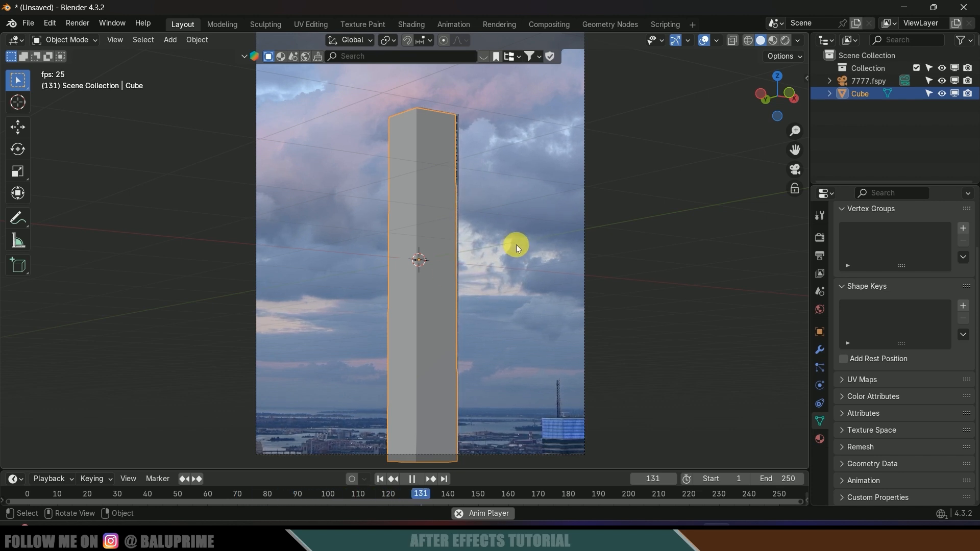
{"action": "key", "text": "space"}
{"action": "left_click", "coordinate": [381, 480]}
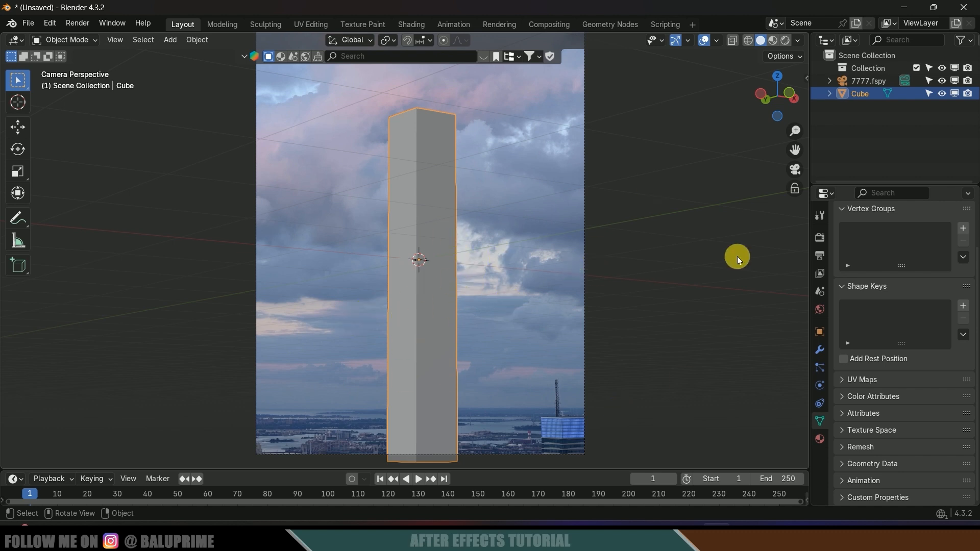
{"action": "key", "text": "n"}
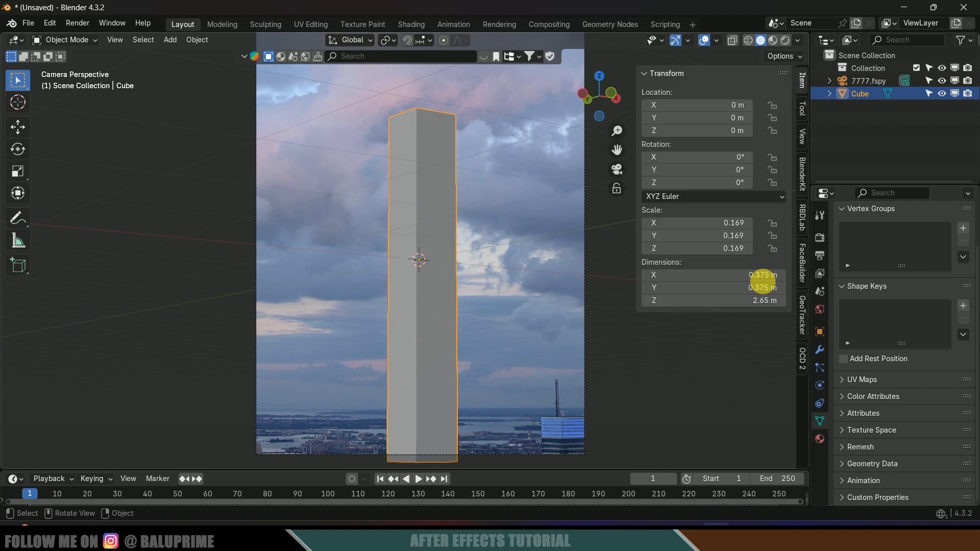
- Add a new GeoTracker for the Cube and load the tall building video as its clip
{"action": "left_click", "coordinate": [802, 315]}
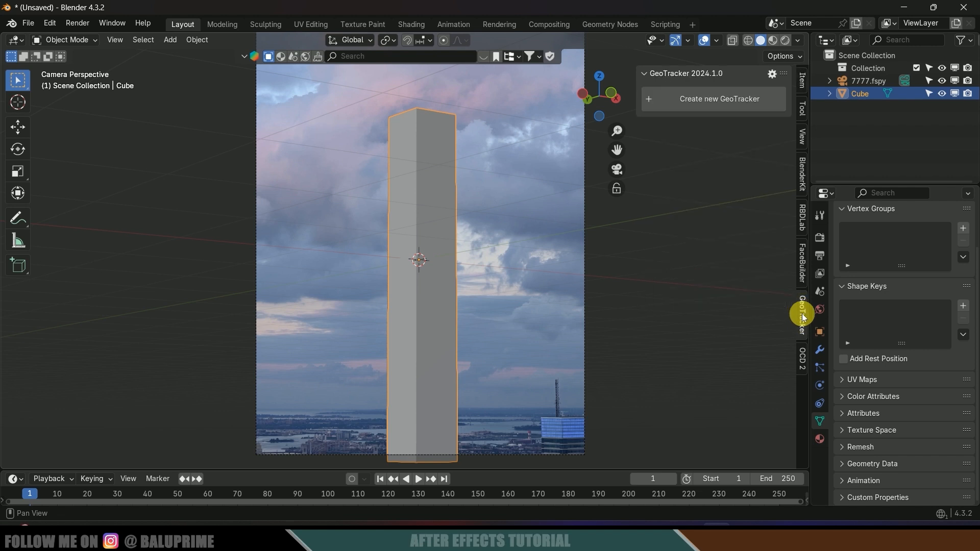
{"action": "left_click", "coordinate": [715, 104]}
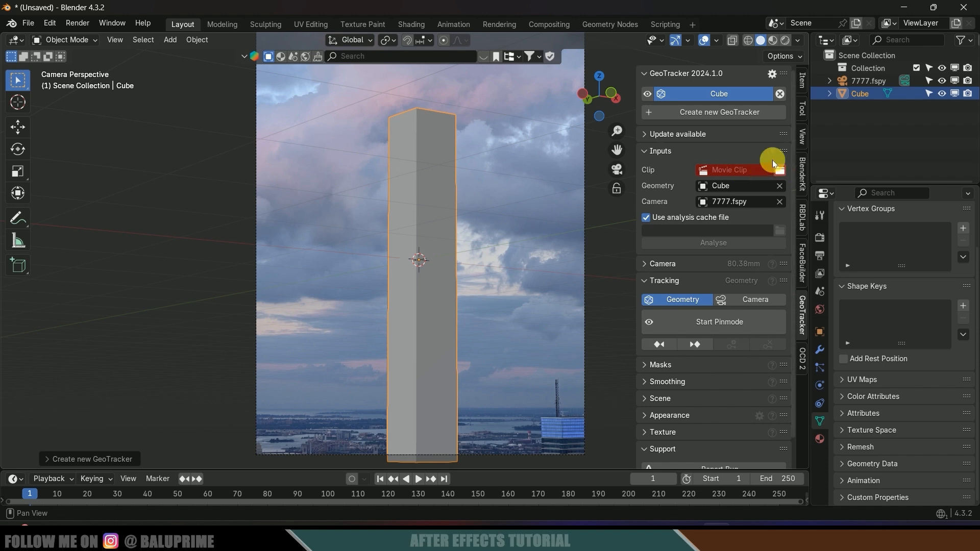
{"action": "left_click", "coordinate": [779, 172]}
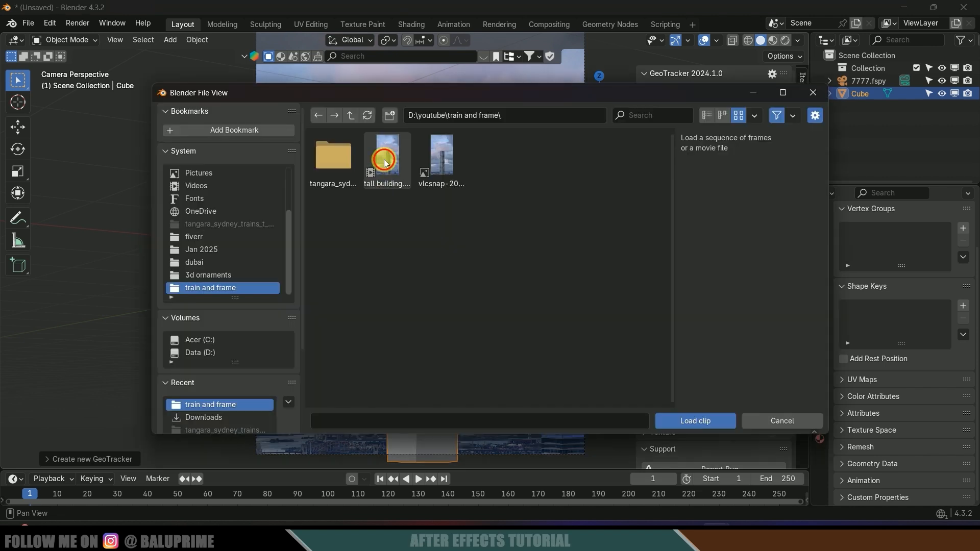
{"action": "left_click", "coordinate": [387, 161]}
{"action": "left_click", "coordinate": [727, 411]}
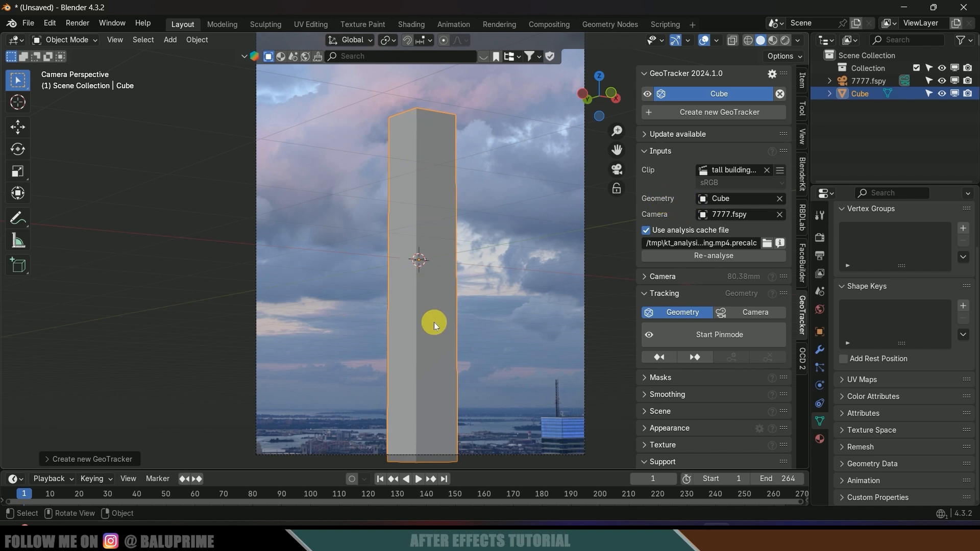
- Re-analyse the tall building clip over frames 1 to 264, rebuilding the analysis file
{"action": "left_click", "coordinate": [711, 256]}
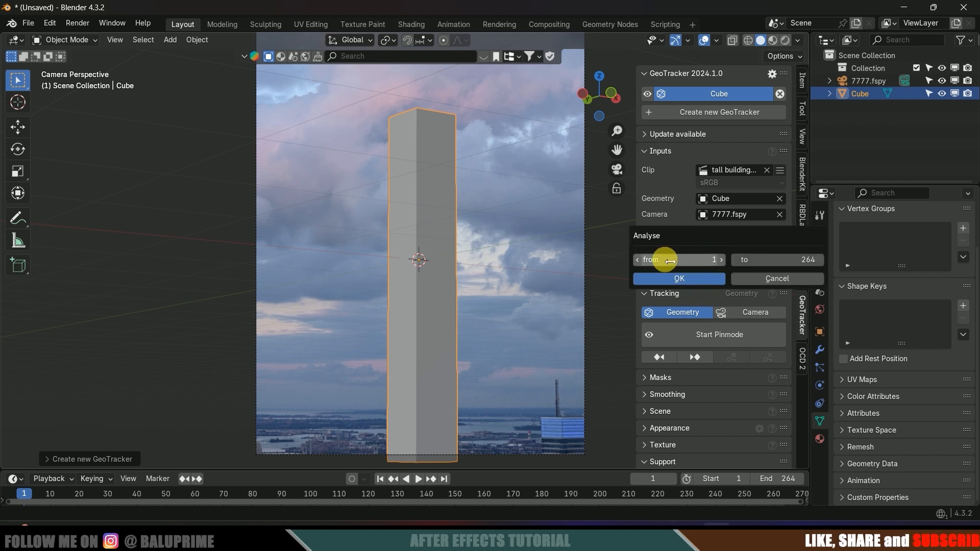
{"action": "left_click", "coordinate": [704, 281]}
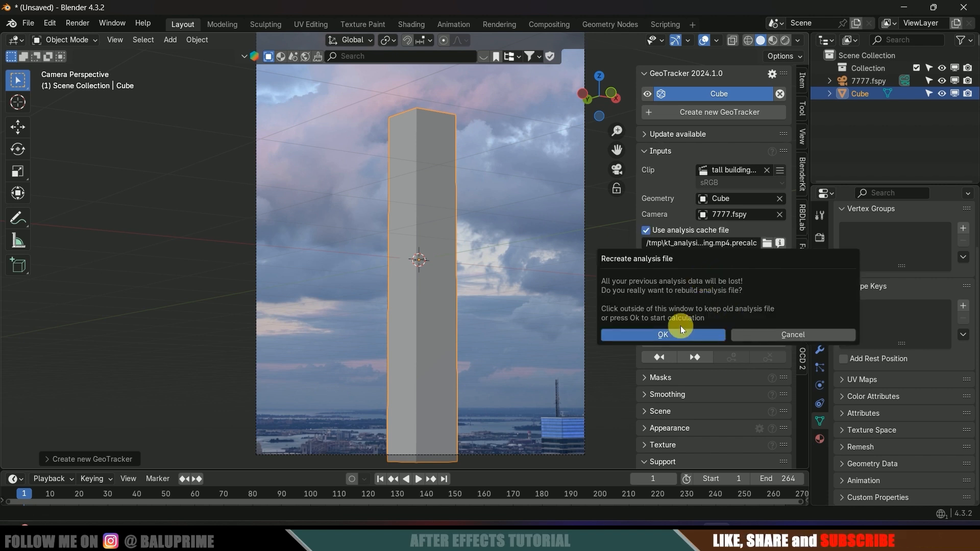
{"action": "left_click", "coordinate": [673, 332]}
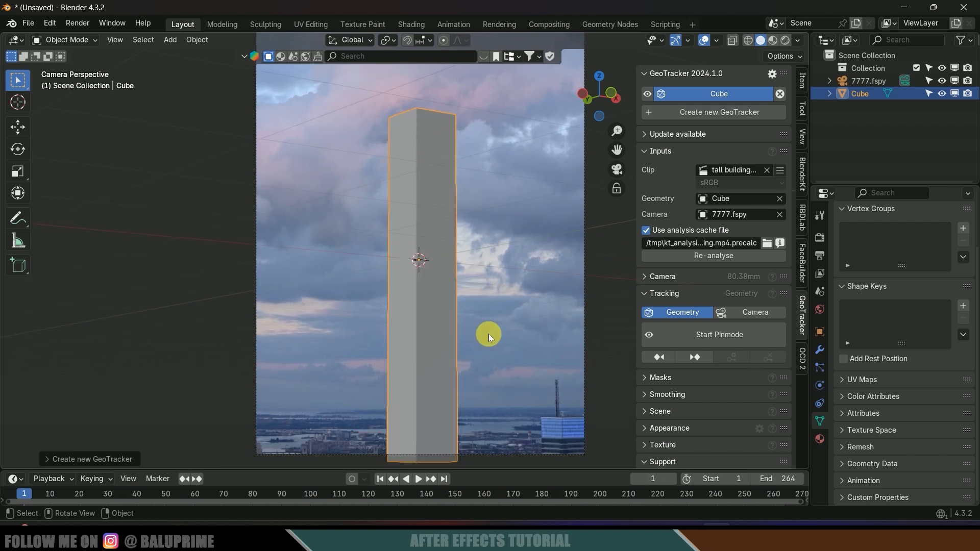
{"action": "left_click", "coordinate": [752, 313]}
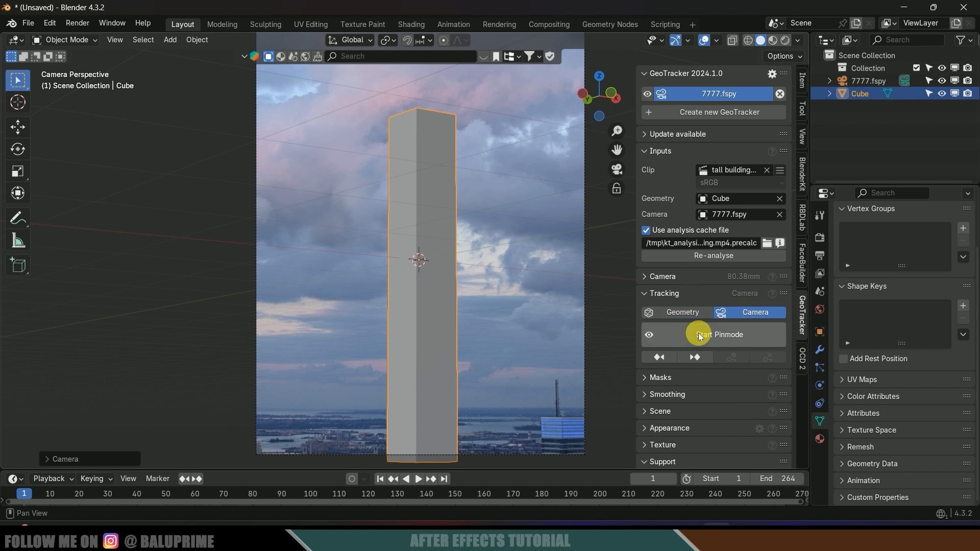
{"action": "left_click", "coordinate": [725, 342]}
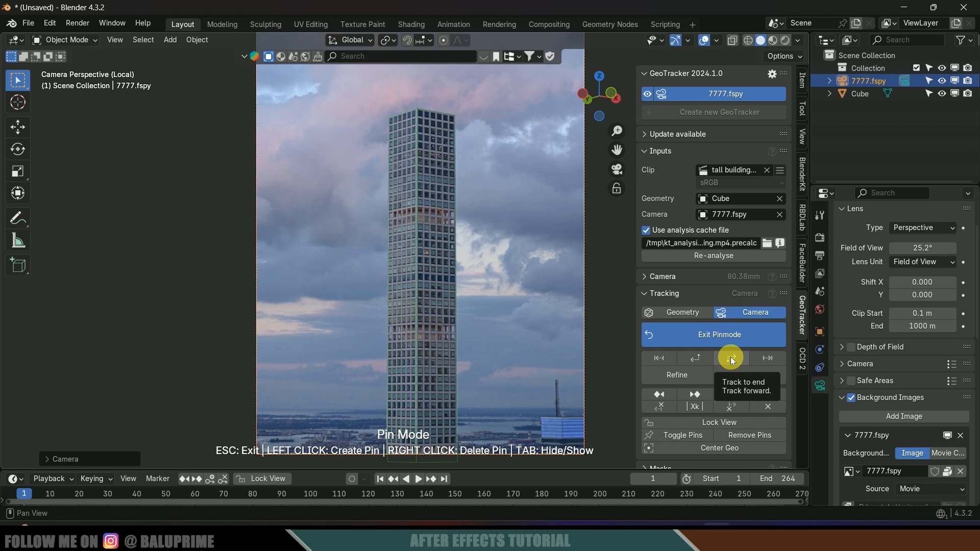
{"action": "left_click", "coordinate": [730, 357]}
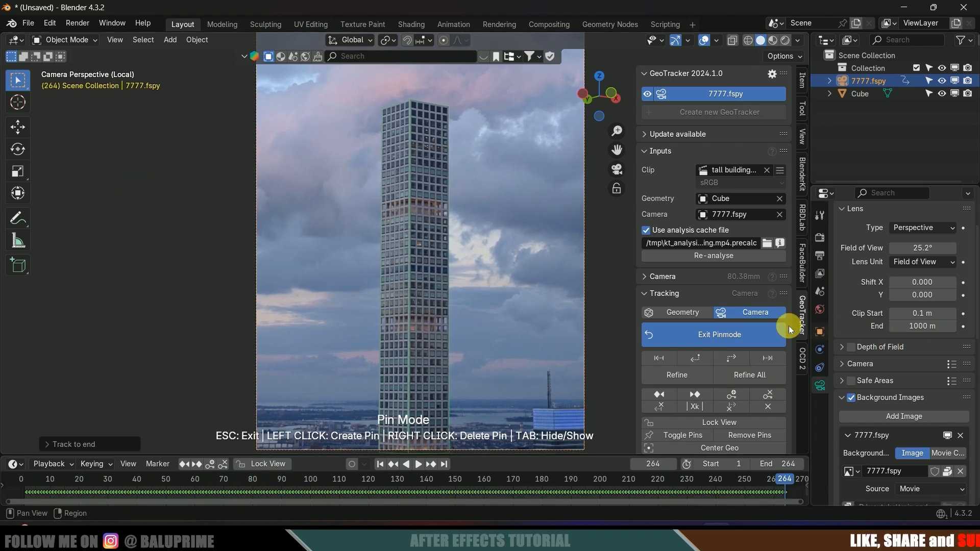
{"action": "left_click", "coordinate": [731, 335]}
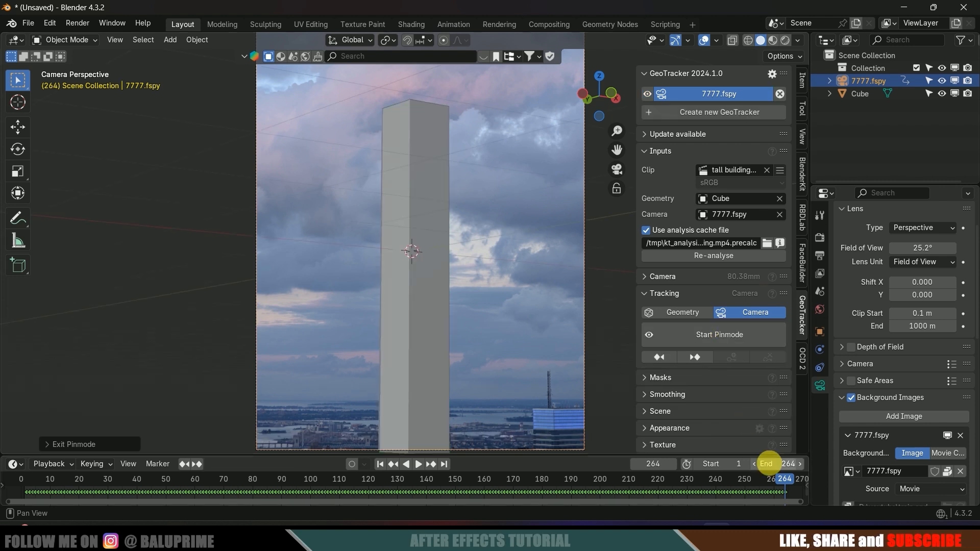
{"action": "left_click_drag", "start_coordinate": [776, 477], "coordinate": [65, 474]}
{"action": "left_click", "coordinate": [382, 464]}
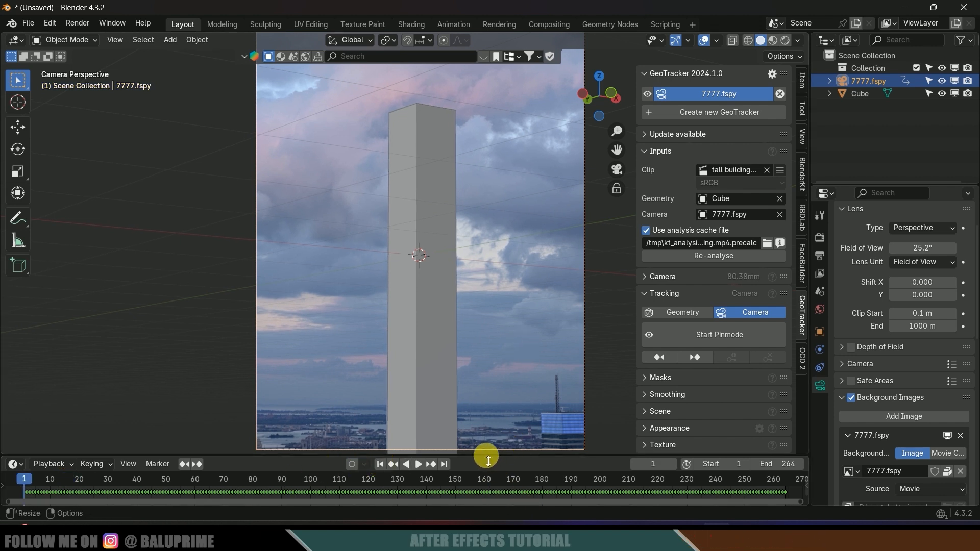
{"action": "left_click_drag", "start_coordinate": [488, 459], "coordinate": [487, 461]}
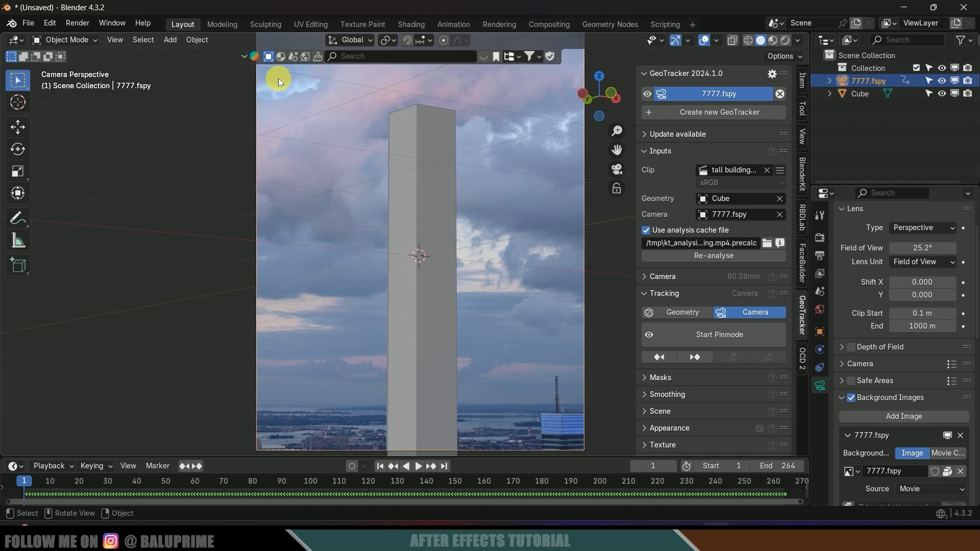
{"action": "left_click", "coordinate": [172, 40]}
- Add a NURBS path curve to the scene
{"action": "mouse_move", "coordinate": [190, 70]}
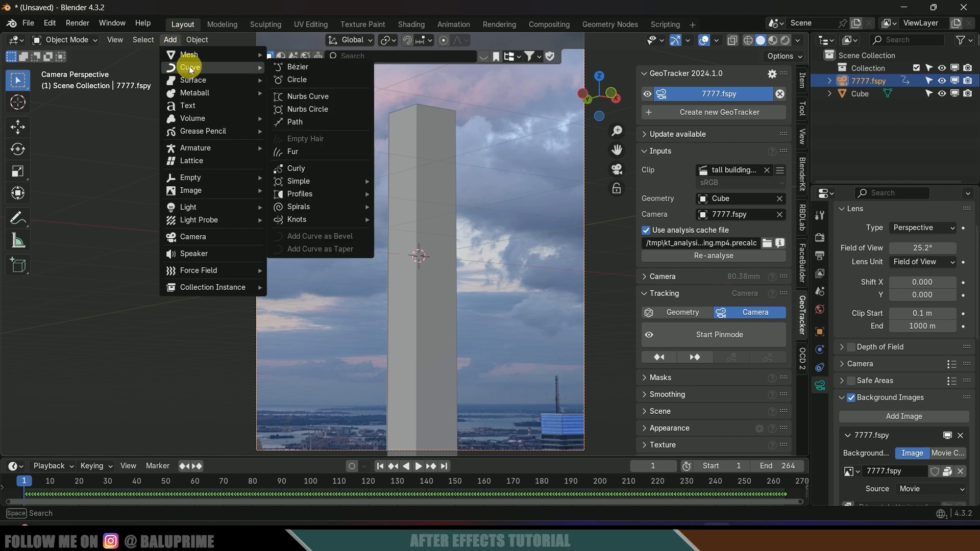
{"action": "left_click", "coordinate": [303, 121]}
{"action": "middle_click_drag", "start_coordinate": [442, 276], "coordinate": [446, 389]}
{"action": "scroll", "coordinate": [501, 188], "scroll_direction": "down", "scroll_amount": 5}
{"action": "scroll", "coordinate": [490, 281], "scroll_direction": "down", "scroll_amount": 5}
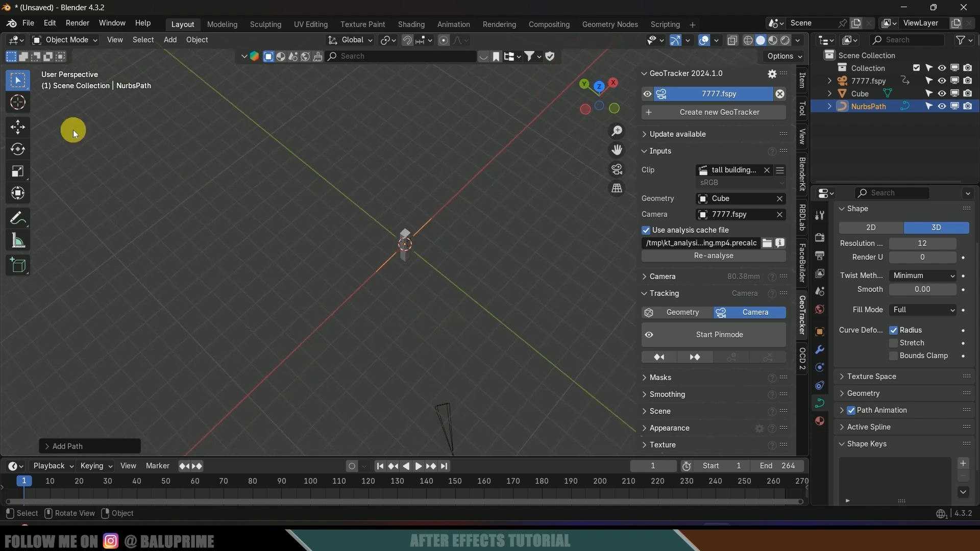
- Move, rotate and scale the path, then lower it to the tower base
{"action": "left_click", "coordinate": [19, 125]}
{"action": "left_click_drag", "start_coordinate": [416, 245], "coordinate": [436, 263]}
{"action": "left_click", "coordinate": [18, 150]}
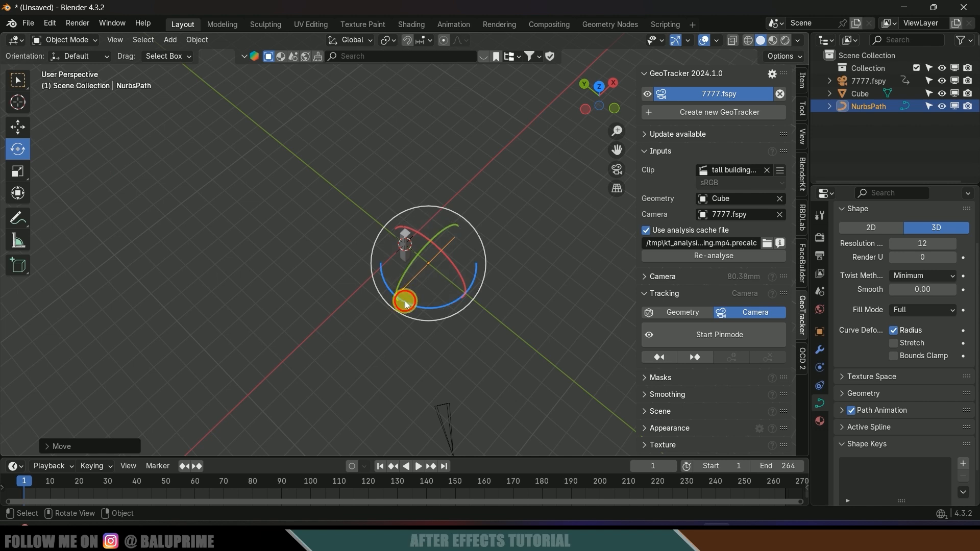
{"action": "left_click_drag", "start_coordinate": [400, 299], "coordinate": [525, 302]}
{"action": "key", "text": "s"}
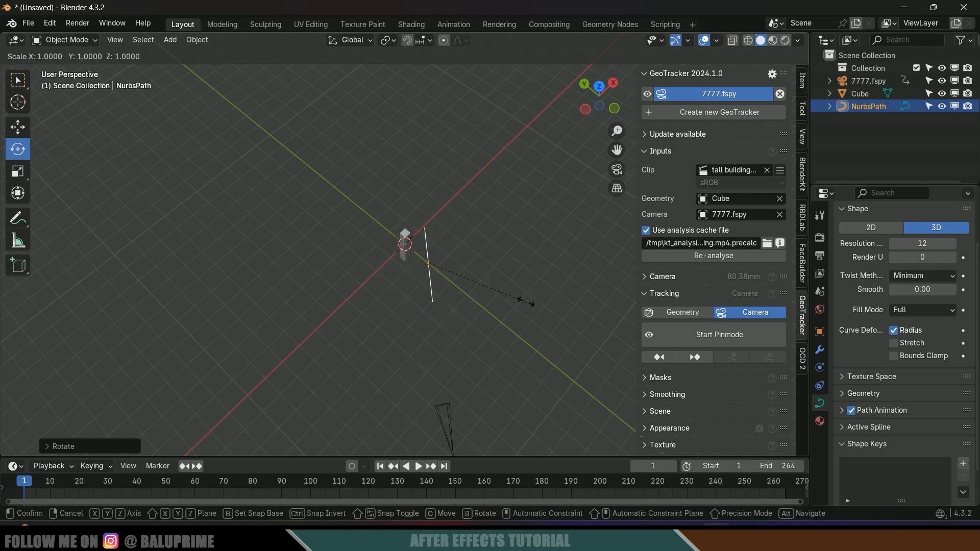
{"action": "left_click", "coordinate": [486, 297]}
{"action": "scroll", "coordinate": [488, 306], "scroll_direction": "up", "scroll_amount": 4}
{"action": "middle_click_drag", "start_coordinate": [488, 308], "coordinate": [289, 203]}
{"action": "left_click", "coordinate": [17, 126]}
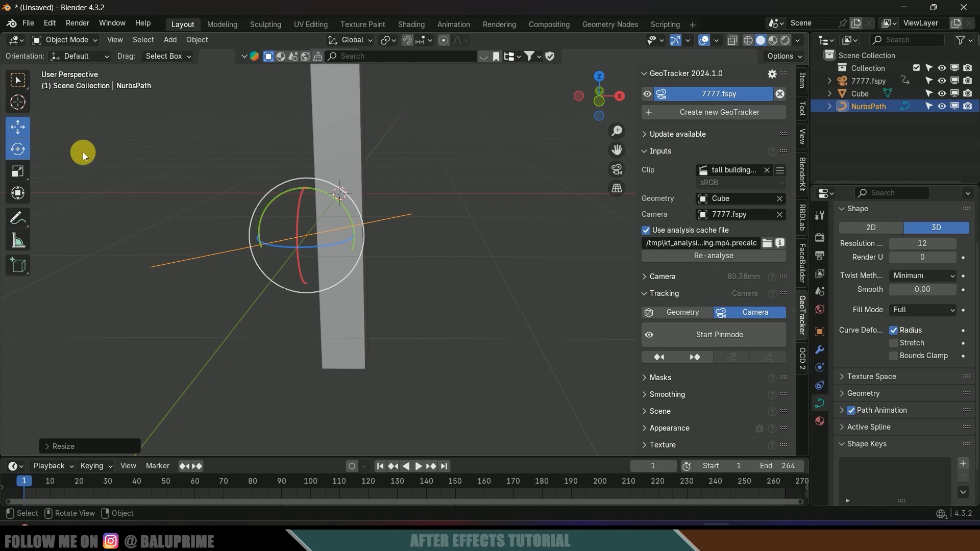
{"action": "left_click_drag", "start_coordinate": [306, 191], "coordinate": [302, 282]}
{"action": "middle_click_drag", "start_coordinate": [443, 375], "coordinate": [454, 385]}
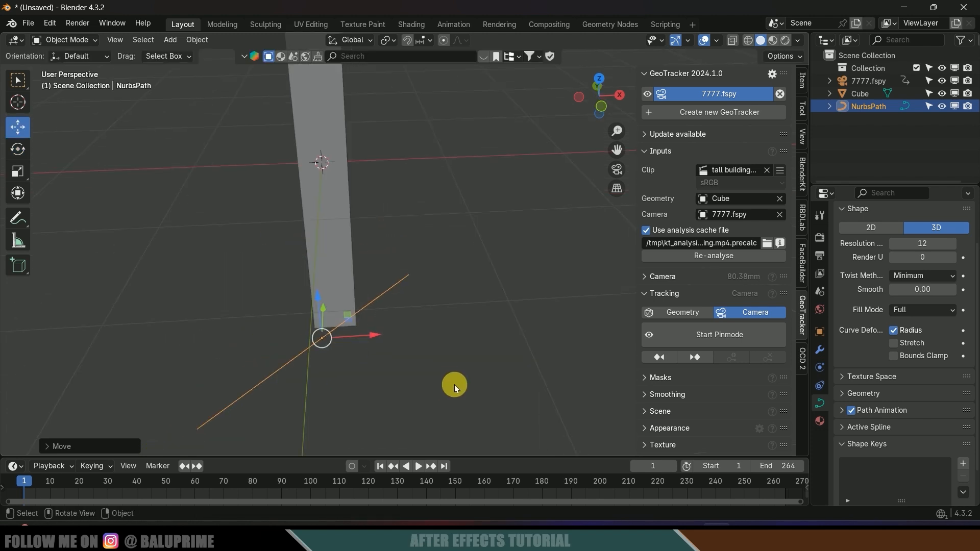
- In top view, enter Edit Mode on the path and select its top end point
{"action": "key", "text": "KP_7"}
{"action": "middle_click_drag", "start_coordinate": [425, 240], "coordinate": [445, 302], "text": "shift"}
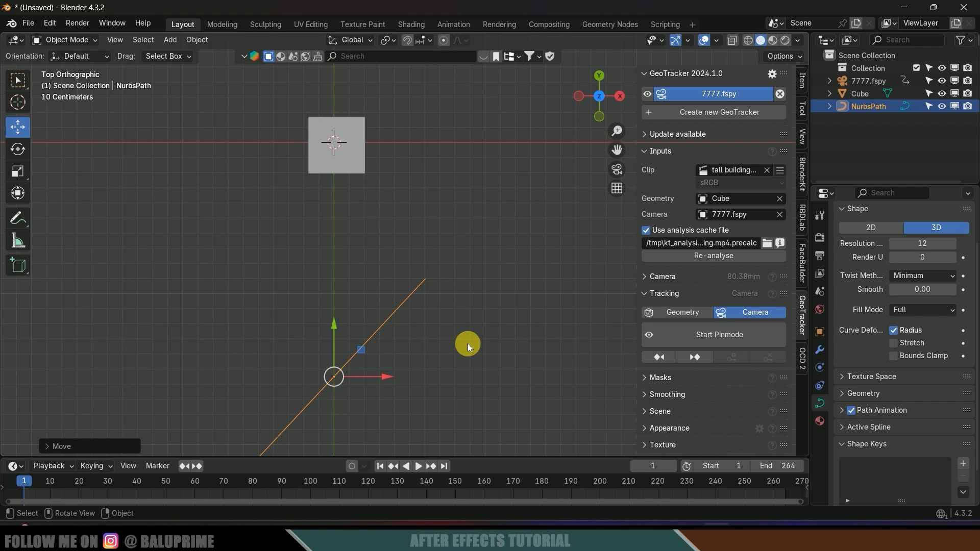
{"action": "key", "text": "Tab"}
{"action": "scroll", "coordinate": [468, 334], "scroll_direction": "down", "scroll_amount": 1}
{"action": "left_click_drag", "start_coordinate": [404, 245], "coordinate": [472, 336]}
- Extrude a series of points from the path's end, looping it around the tower with a tail
{"action": "key", "text": "e"}
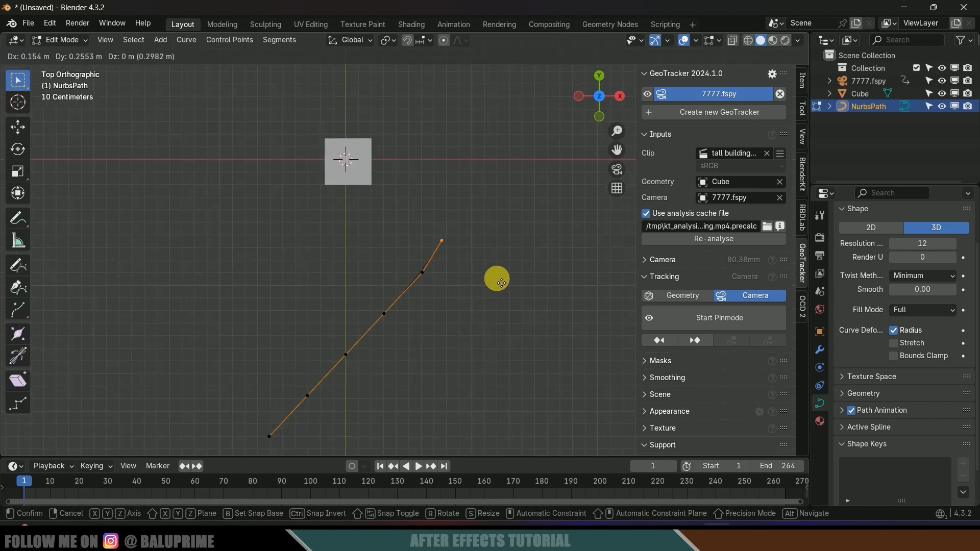
{"action": "left_click", "coordinate": [507, 240]}
{"action": "middle_click_drag", "start_coordinate": [506, 240], "coordinate": [542, 328], "text": "shift"}
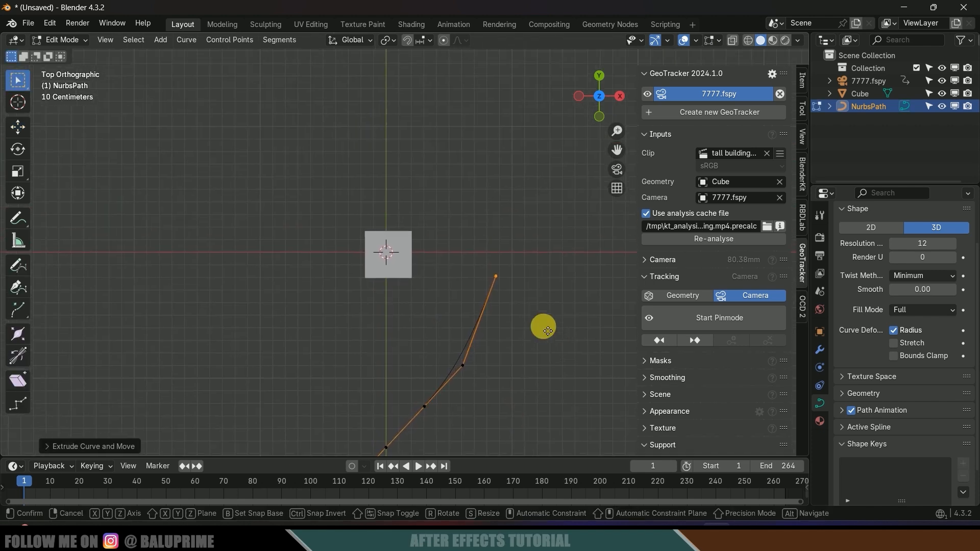
{"action": "key", "text": "e"}
{"action": "left_click", "coordinate": [533, 233]}
{"action": "key", "text": "e"}
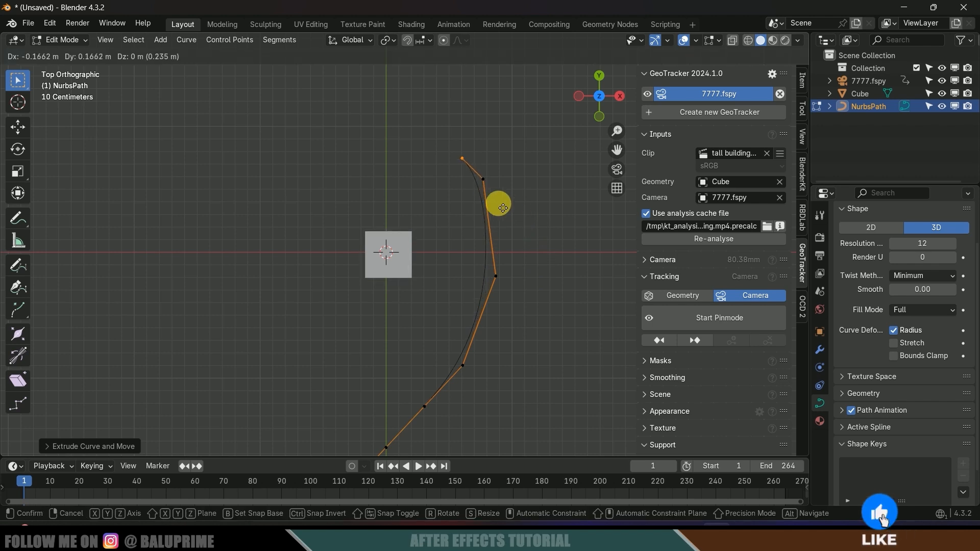
{"action": "left_click", "coordinate": [460, 184]}
{"action": "key", "text": "e"}
{"action": "left_click", "coordinate": [338, 177]}
{"action": "key", "text": "e"}
{"action": "left_click", "coordinate": [288, 224]}
{"action": "key", "text": "e"}
{"action": "left_click", "coordinate": [291, 378]}
{"action": "key", "text": "e"}
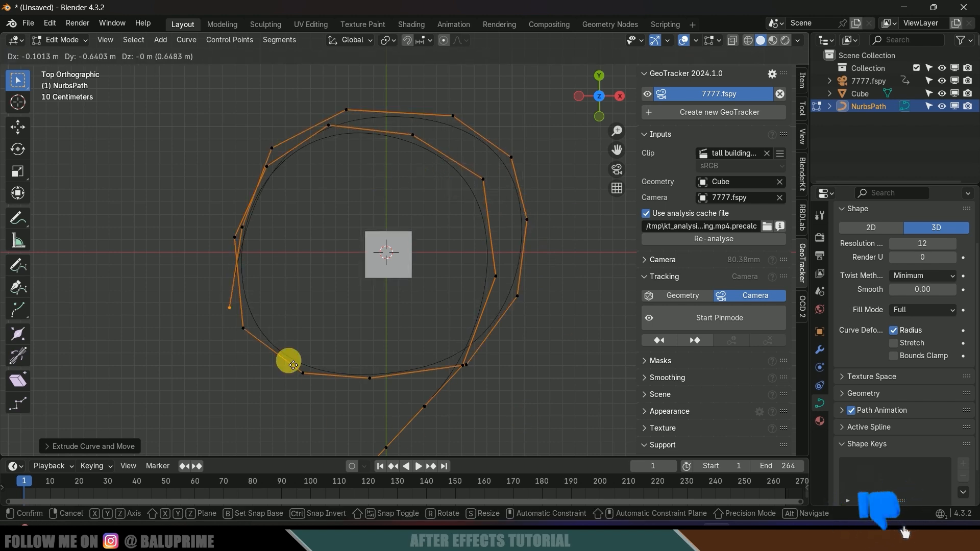
{"action": "left_click", "coordinate": [293, 365]}
{"action": "left_click", "coordinate": [570, 147]}
{"action": "middle_click_drag", "start_coordinate": [313, 292], "coordinate": [243, 273]}
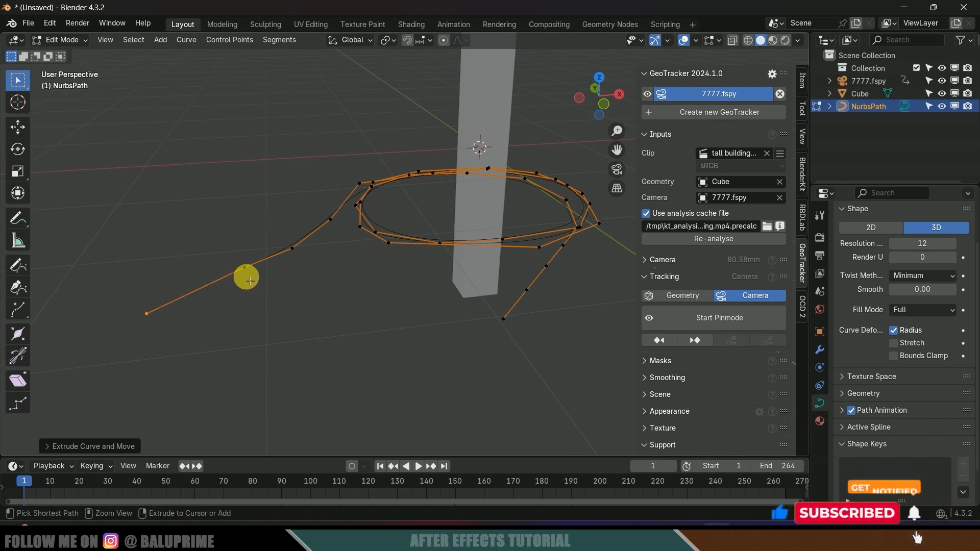
- Grow the selection along the curve and raise those points upward
{"action": "key", "text": "ctrl+KP_Add"}
{"action": "key", "text": "ctrl+KP_Add"}
{"action": "key", "text": "ctrl+KP_Add"}
{"action": "key", "text": "ctrl+KP_Add"}
{"action": "key", "text": "ctrl+KP_Add"}
{"action": "key", "text": "ctrl+KP_Add"}
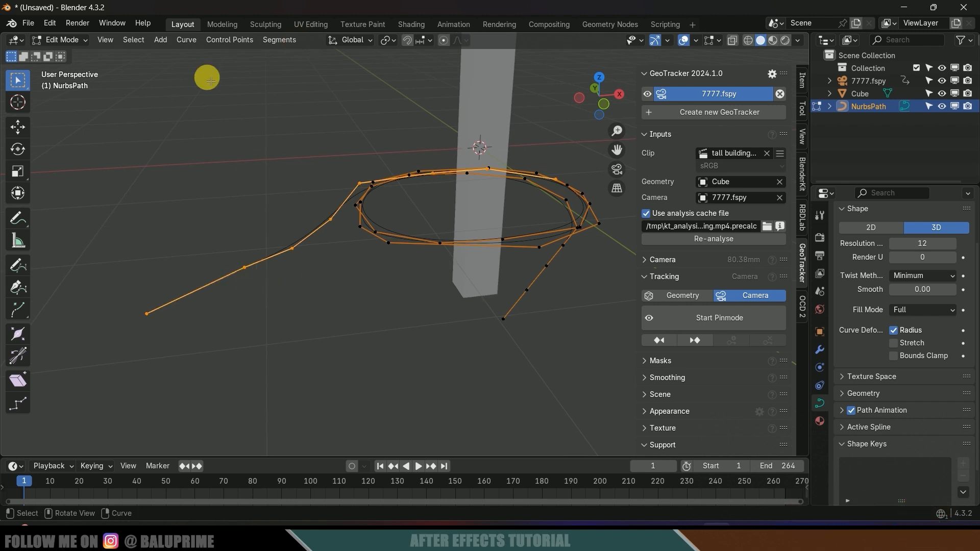
{"action": "left_click", "coordinate": [18, 126]}
{"action": "left_click_drag", "start_coordinate": [384, 155], "coordinate": [394, 50]}
{"action": "middle_click_drag", "start_coordinate": [541, 185], "coordinate": [530, 289], "text": "shift"}
{"action": "left_click_drag", "start_coordinate": [367, 171], "coordinate": [369, 159]}
{"action": "middle_click_drag", "start_coordinate": [556, 293], "coordinate": [579, 296], "text": "shift"}
- Raise individual curve points one by one so the loops climb the tower
{"action": "left_click", "coordinate": [531, 250]}
{"action": "scroll", "coordinate": [559, 257], "scroll_direction": "up", "scroll_amount": 2}
{"action": "middle_click_drag", "start_coordinate": [579, 238], "coordinate": [474, 244], "text": "shift"}
{"action": "left_click", "coordinate": [466, 271]}
{"action": "left_click_drag", "start_coordinate": [462, 225], "coordinate": [461, 153]}
{"action": "middle_click_drag", "start_coordinate": [431, 185], "coordinate": [394, 179]}
{"action": "left_click", "coordinate": [329, 175]}
{"action": "left_click_drag", "start_coordinate": [332, 130], "coordinate": [341, 222]}
- Raise more points and the far end point, then return to Object Mode
{"action": "middle_click_drag", "start_coordinate": [336, 224], "coordinate": [327, 199]}
{"action": "left_click_drag", "start_coordinate": [338, 204], "coordinate": [342, 237]}
{"action": "middle_click_drag", "start_coordinate": [352, 266], "coordinate": [480, 301]}
{"action": "left_click", "coordinate": [454, 248]}
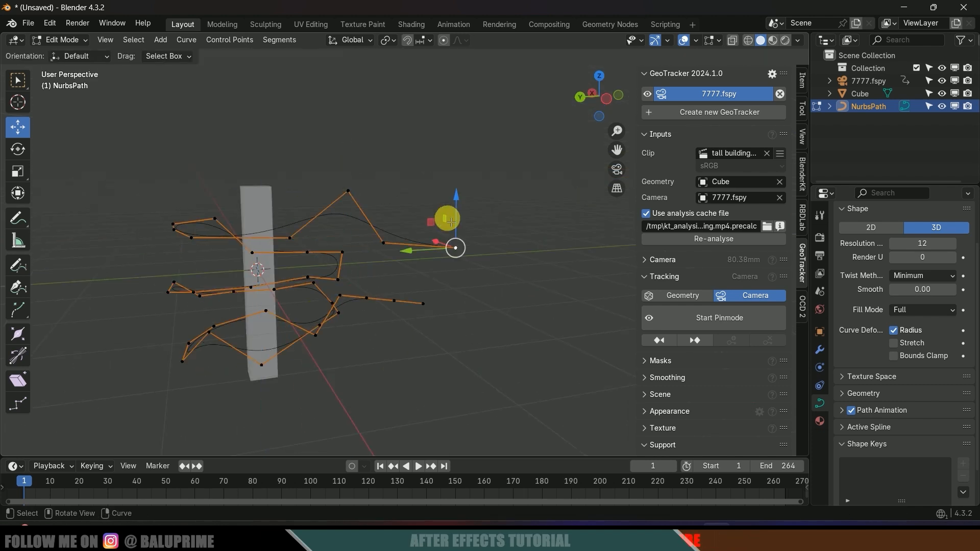
{"action": "left_click_drag", "start_coordinate": [451, 222], "coordinate": [453, 115]}
{"action": "middle_click_drag", "start_coordinate": [520, 194], "coordinate": [425, 309]}
{"action": "key", "text": "Tab"}
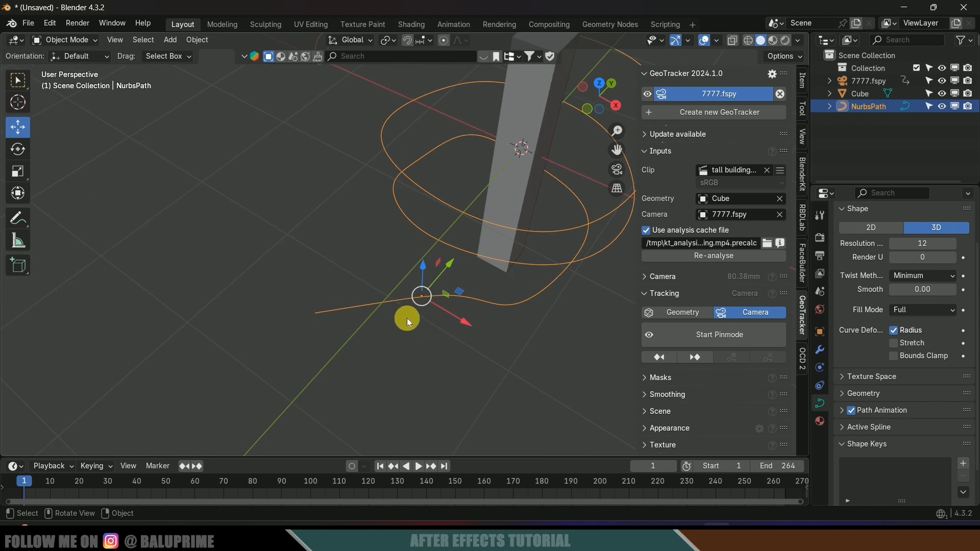
- Snap the 3D cursor to the path's tail end point
{"action": "key", "text": "Tab"}
{"action": "left_click_drag", "start_coordinate": [296, 294], "coordinate": [312, 327]}
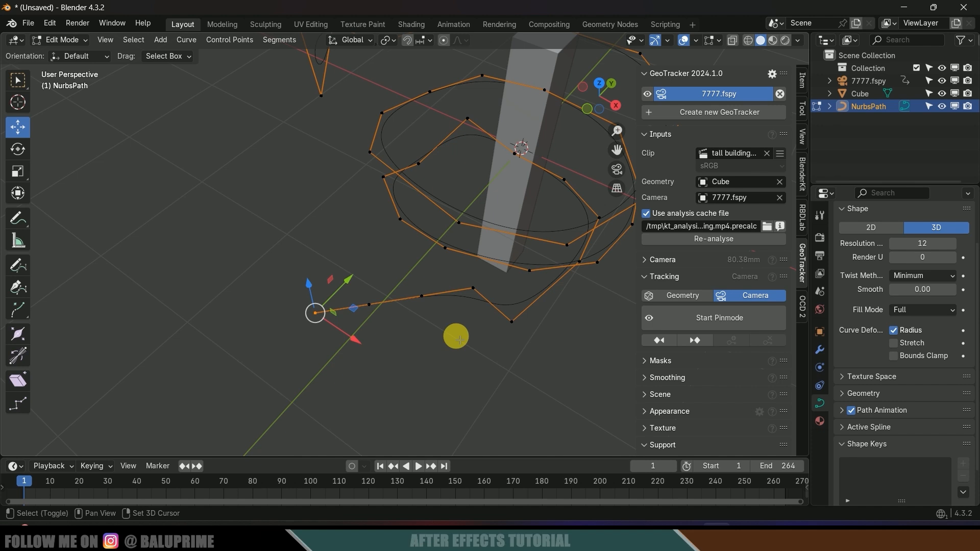
{"action": "key", "text": "shift+s"}
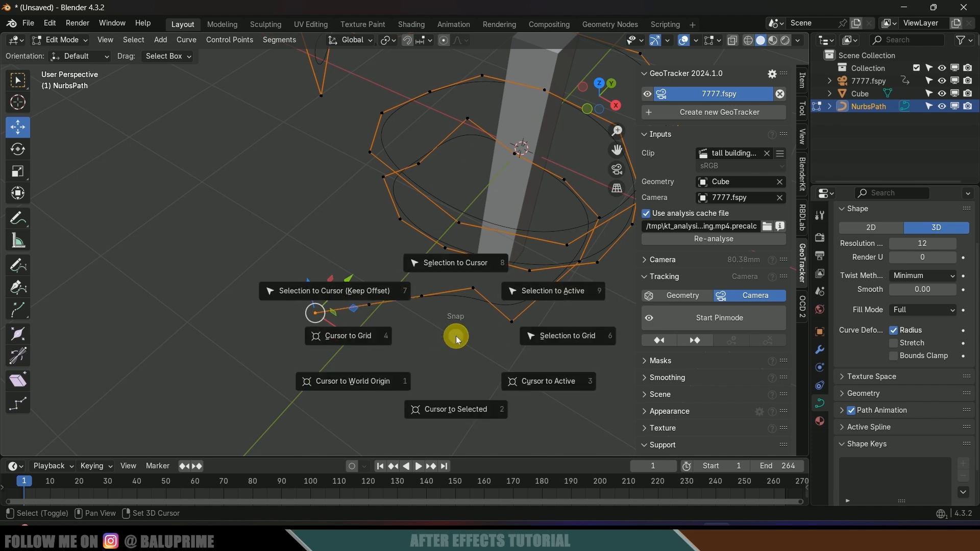
{"action": "left_click", "coordinate": [457, 412]}
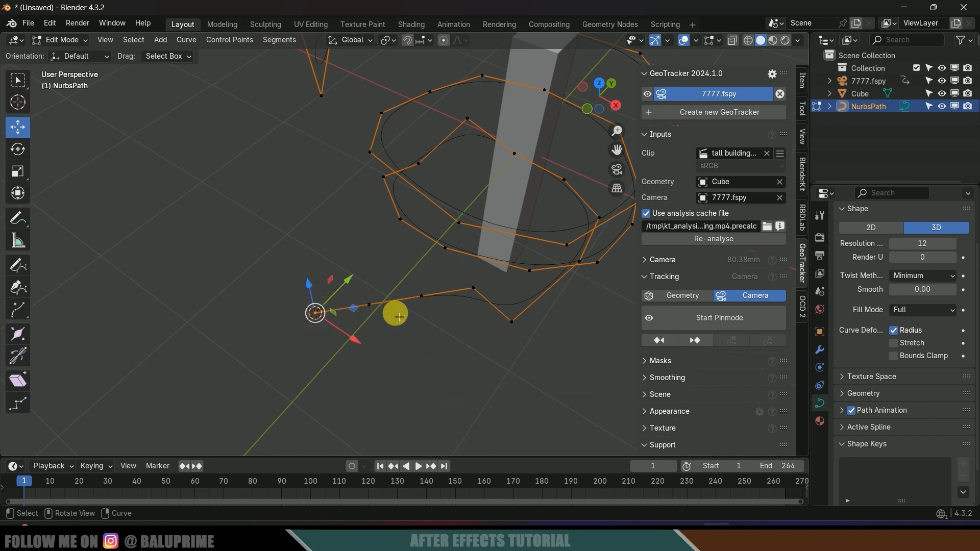
- Set the path's origin to the 3D cursor, check the camera view, and re-enter Edit Mode
{"action": "key", "text": "Tab"}
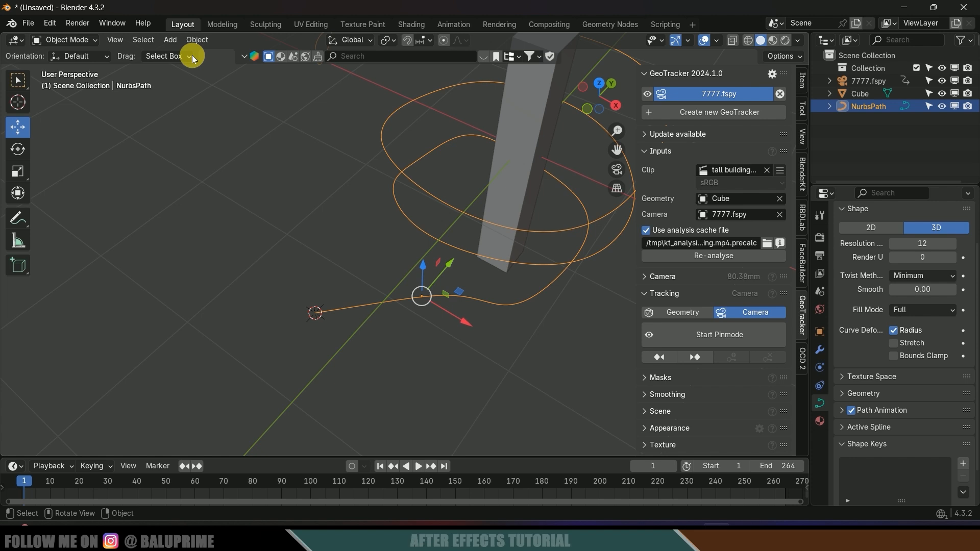
{"action": "left_click", "coordinate": [189, 37]}
{"action": "mouse_move", "coordinate": [240, 67]}
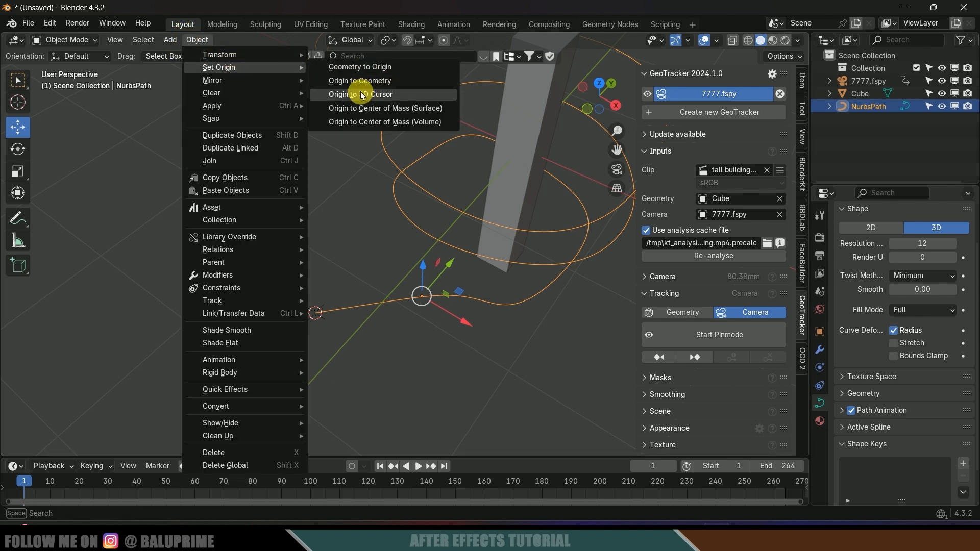
{"action": "left_click", "coordinate": [361, 95]}
{"action": "middle_click_drag", "start_coordinate": [389, 204], "coordinate": [434, 190]}
{"action": "key", "text": "KP_0"}
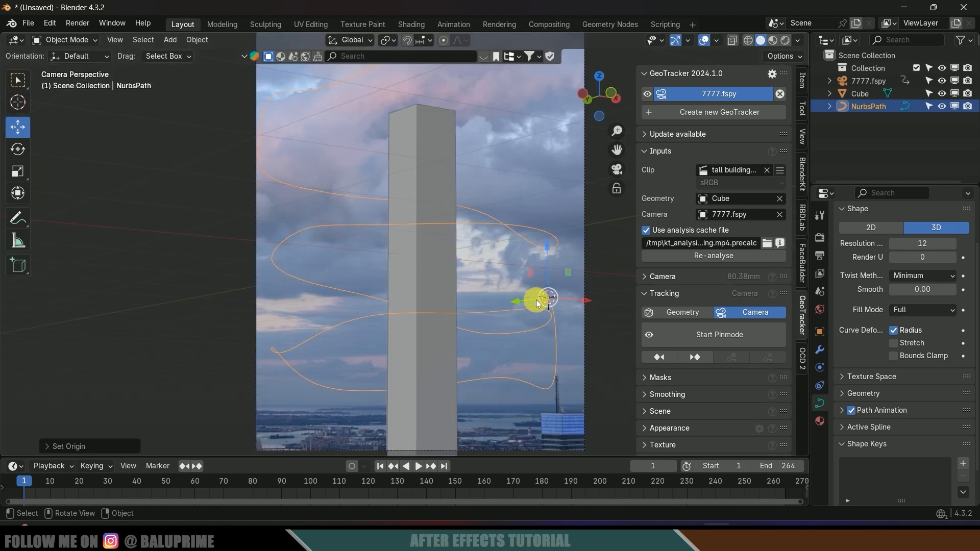
{"action": "middle_click_drag", "start_coordinate": [520, 320], "coordinate": [397, 312]}
{"action": "scroll", "coordinate": [444, 308], "scroll_direction": "up", "scroll_amount": 3}
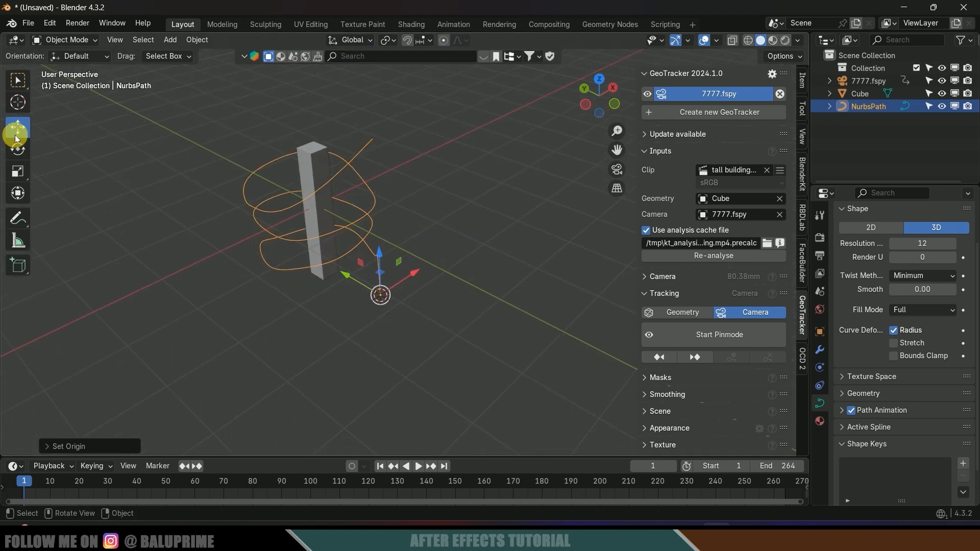
{"action": "key", "text": "Tab"}
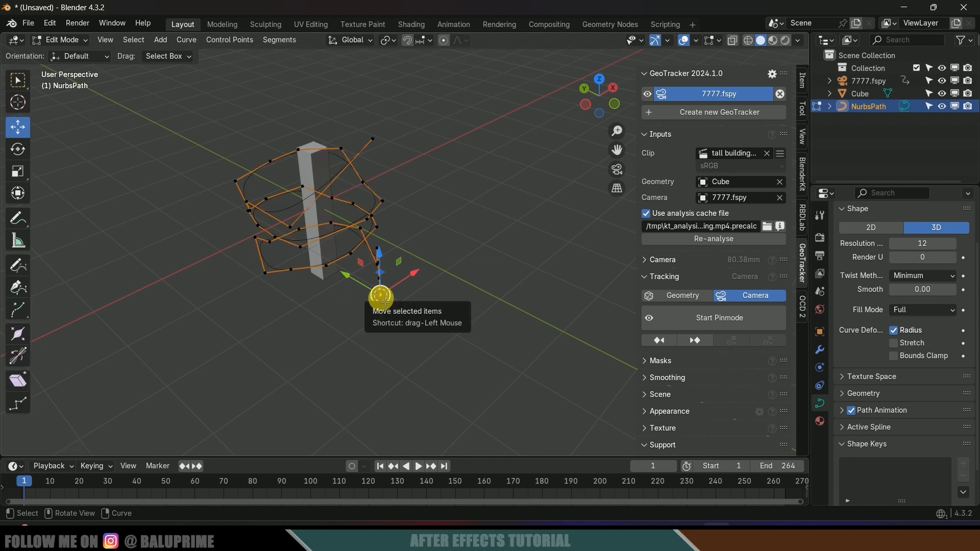
- Raise the curve's end point and nudge the tail points up and right
{"action": "left_click_drag", "start_coordinate": [381, 299], "coordinate": [451, 339]}
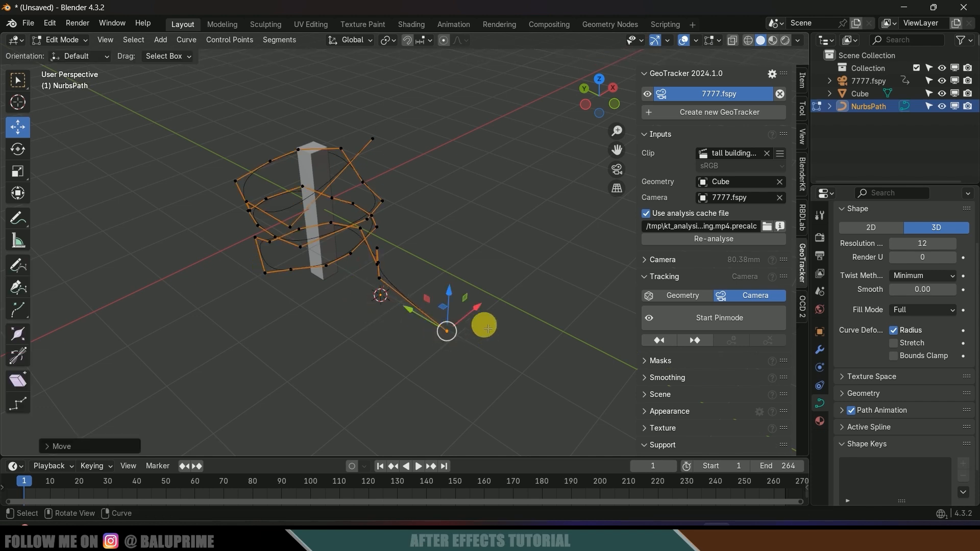
{"action": "key", "text": "KP_0"}
{"action": "middle_click_drag", "start_coordinate": [467, 319], "coordinate": [247, 296], "text": "shift"}
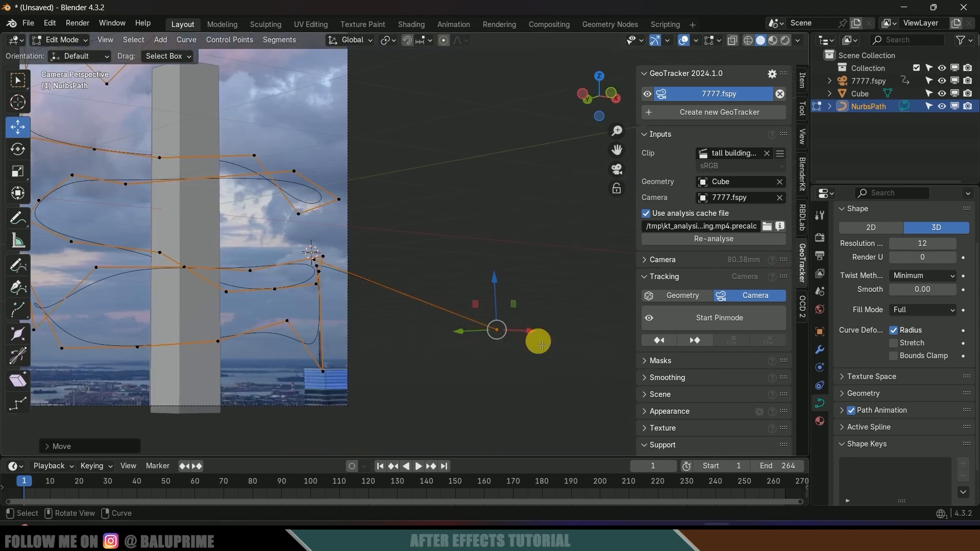
{"action": "left_click_drag", "start_coordinate": [505, 334], "coordinate": [490, 234]}
{"action": "middle_click_drag", "start_coordinate": [490, 235], "coordinate": [453, 294]}
{"action": "left_click", "coordinate": [453, 294]}
{"action": "mouse_move", "coordinate": [458, 291]}
{"action": "left_mouse_down"}
{"action": "mouse_move", "coordinate": [492, 274]}
{"action": "mouse_move", "coordinate": [457, 276]}
{"action": "left_mouse_up"}
{"action": "left_click", "coordinate": [440, 286]}
{"action": "left_click_drag", "start_coordinate": [458, 237], "coordinate": [457, 252]}
{"action": "middle_click_drag", "start_coordinate": [503, 360], "coordinate": [504, 355]}
- From the camera view, move the three top points further up-right
{"action": "key", "text": "KP_0"}
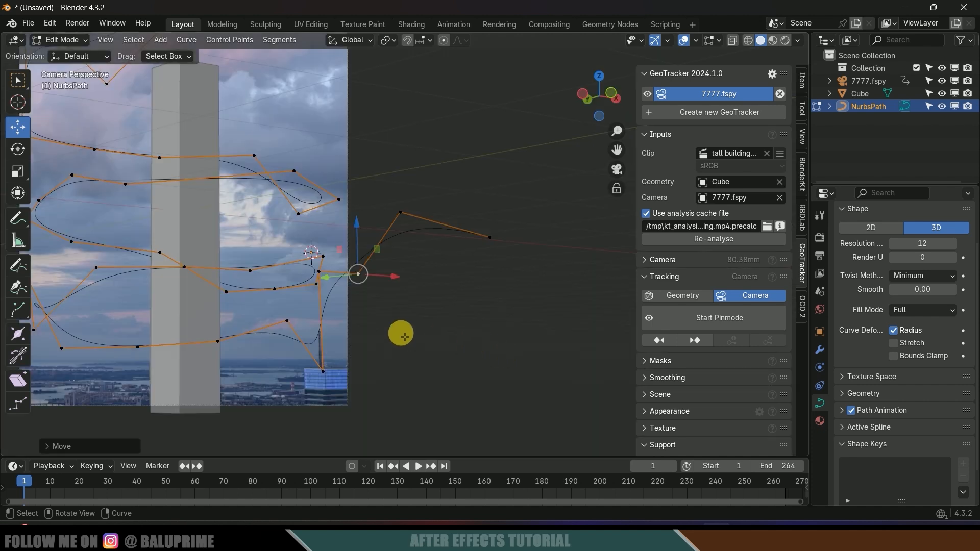
{"action": "scroll", "coordinate": [405, 333], "scroll_direction": "down", "scroll_amount": 2}
{"action": "middle_click_drag", "start_coordinate": [404, 314], "coordinate": [414, 405], "text": "shift"}
{"action": "left_click_drag", "start_coordinate": [319, 103], "coordinate": [465, 171]}
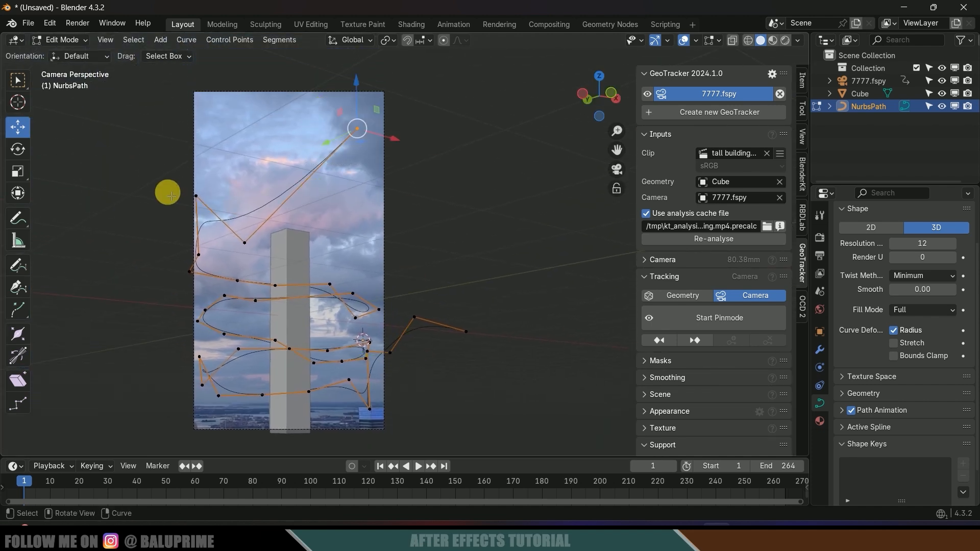
{"action": "left_click", "coordinate": [245, 243], "text": "shift"}
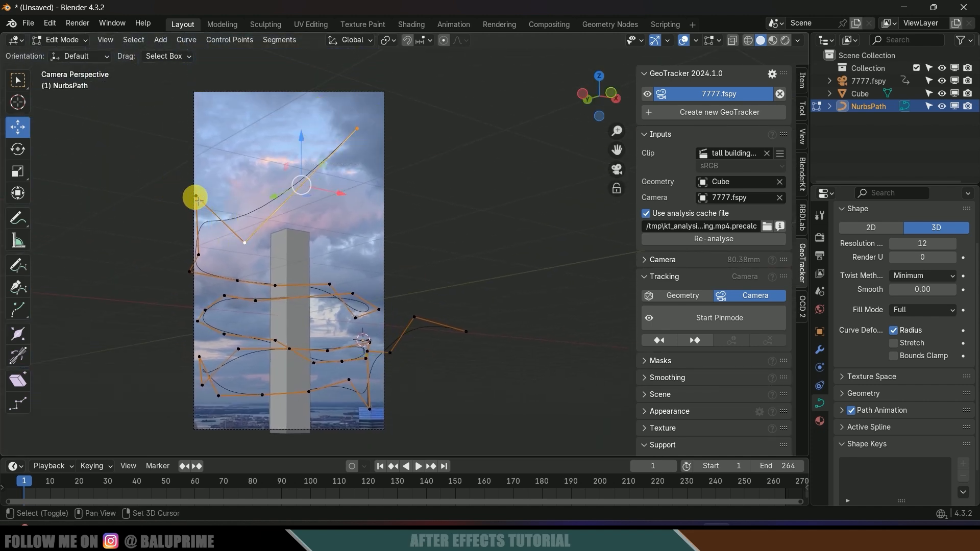
{"action": "left_click", "coordinate": [196, 195], "text": "shift"}
{"action": "key", "text": "g"}
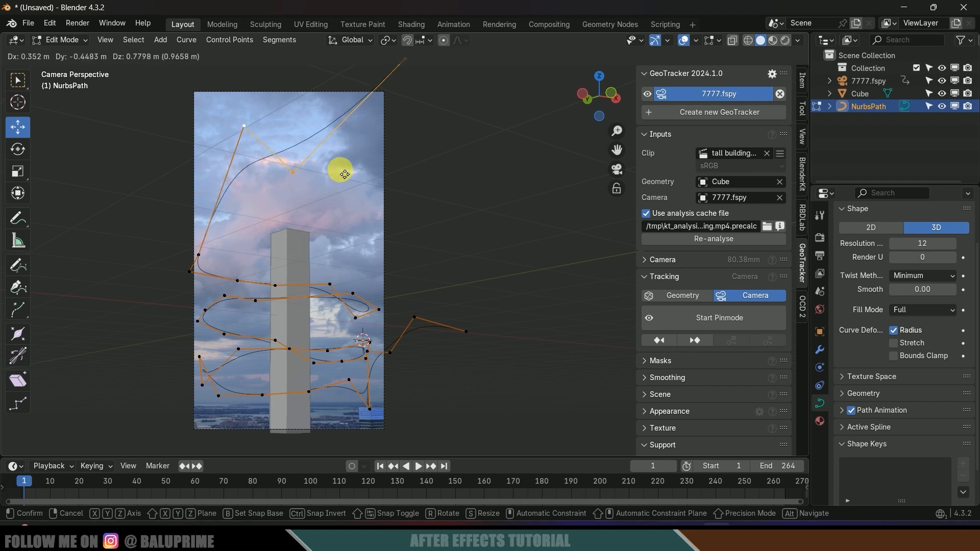
{"action": "left_click", "coordinate": [366, 164]}
- Shift two more control points up-right and return to Object Mode
{"action": "left_click", "coordinate": [191, 254]}
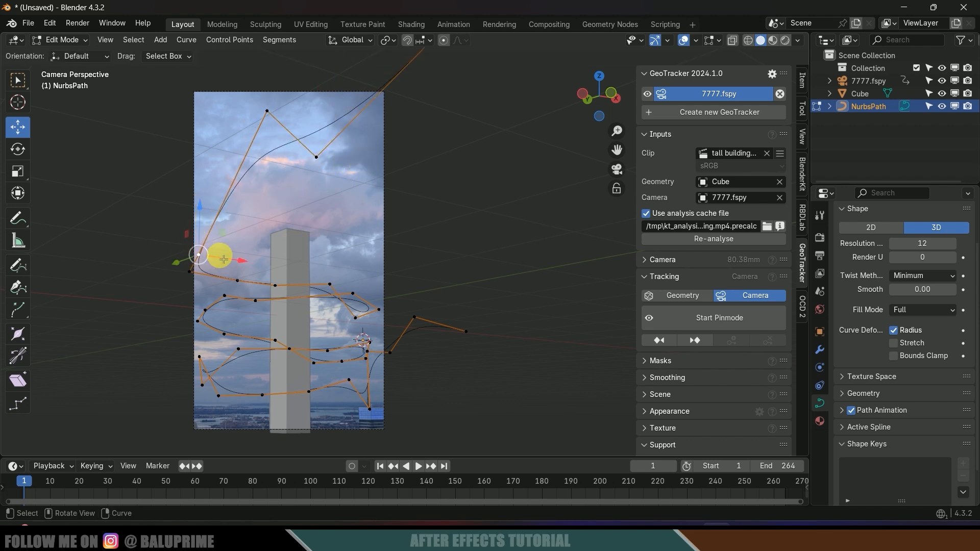
{"action": "key", "text": "g"}
{"action": "left_click", "coordinate": [250, 223]}
{"action": "left_click", "coordinate": [203, 268]}
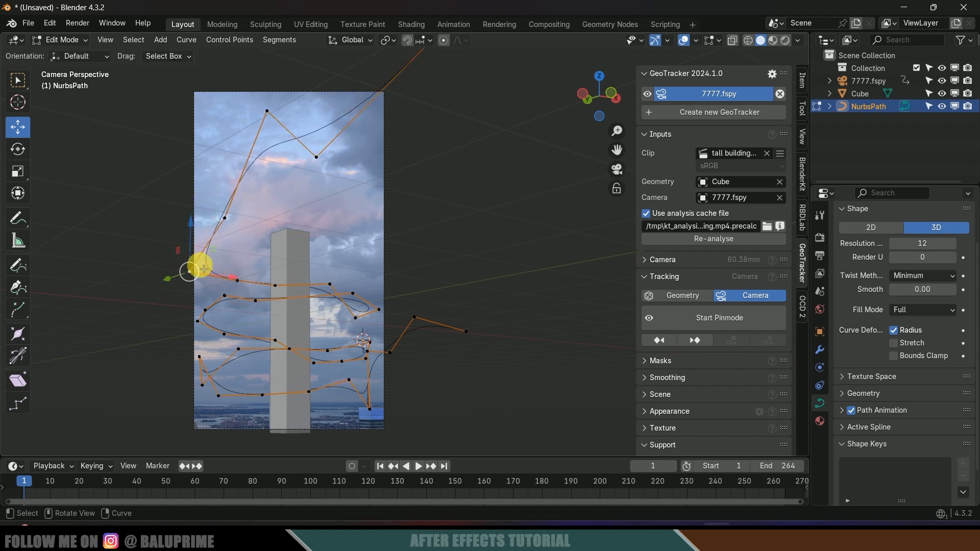
{"action": "key", "text": "g"}
{"action": "left_click", "coordinate": [247, 242]}
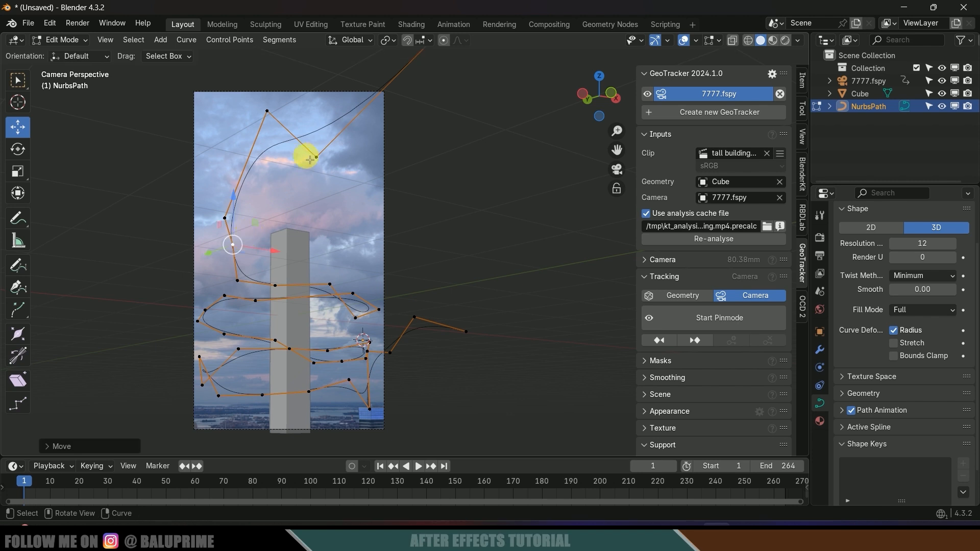
{"action": "left_click", "coordinate": [316, 158]}
{"action": "middle_click_drag", "start_coordinate": [406, 149], "coordinate": [430, 111], "text": "shift"}
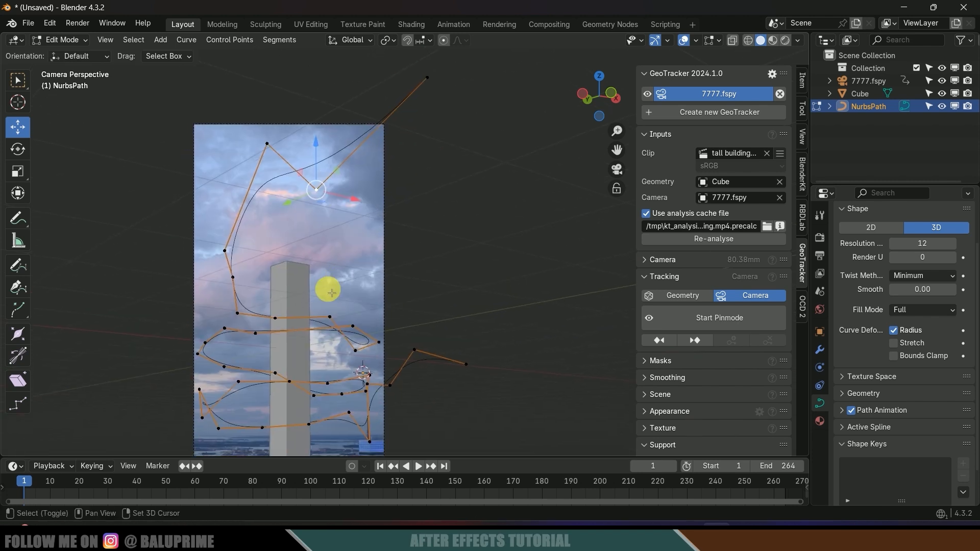
{"action": "key", "text": "Tab"}
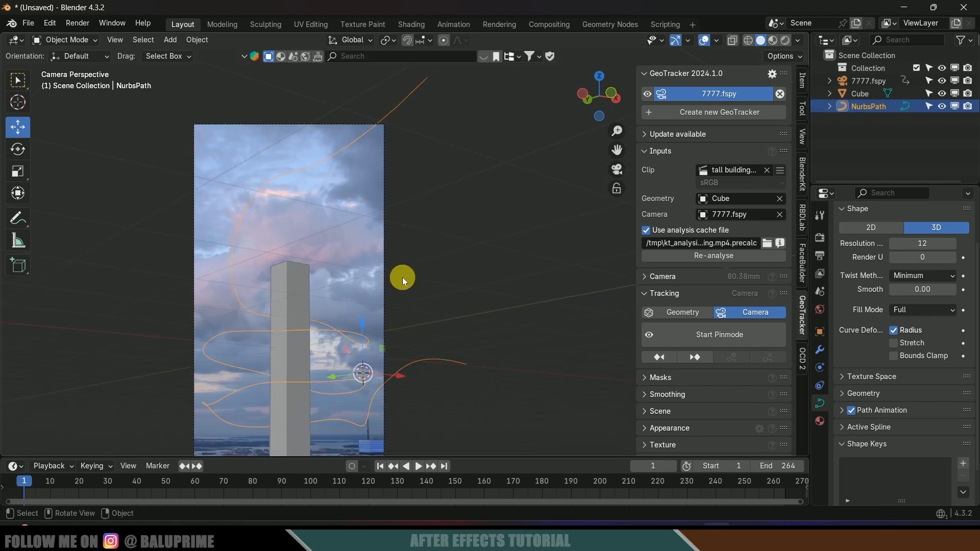
- Snap the 3D cursor to the NurbsPath's end point
{"action": "scroll", "coordinate": [399, 260], "scroll_direction": "down", "scroll_amount": 2}
{"action": "middle_click_drag", "start_coordinate": [400, 285], "coordinate": [321, 289]}
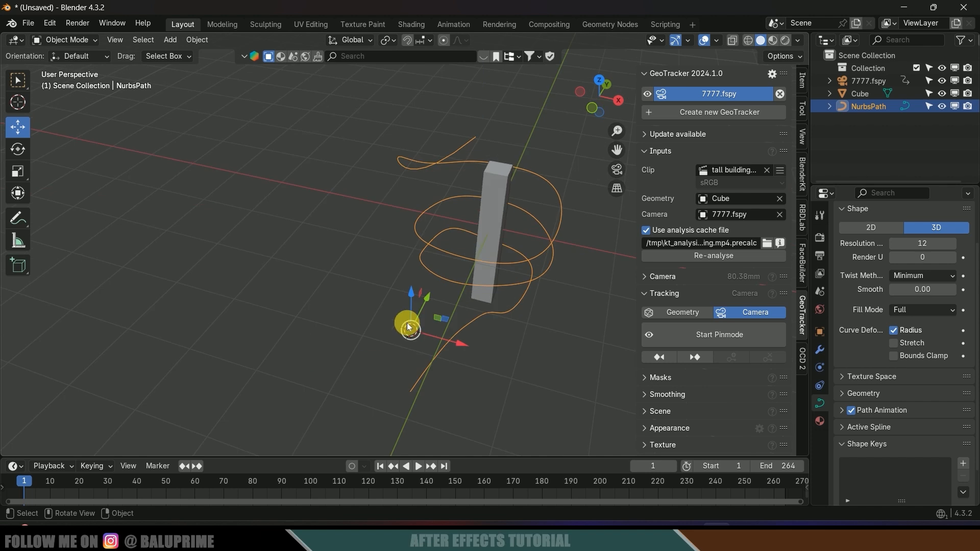
{"action": "key", "text": "Tab"}
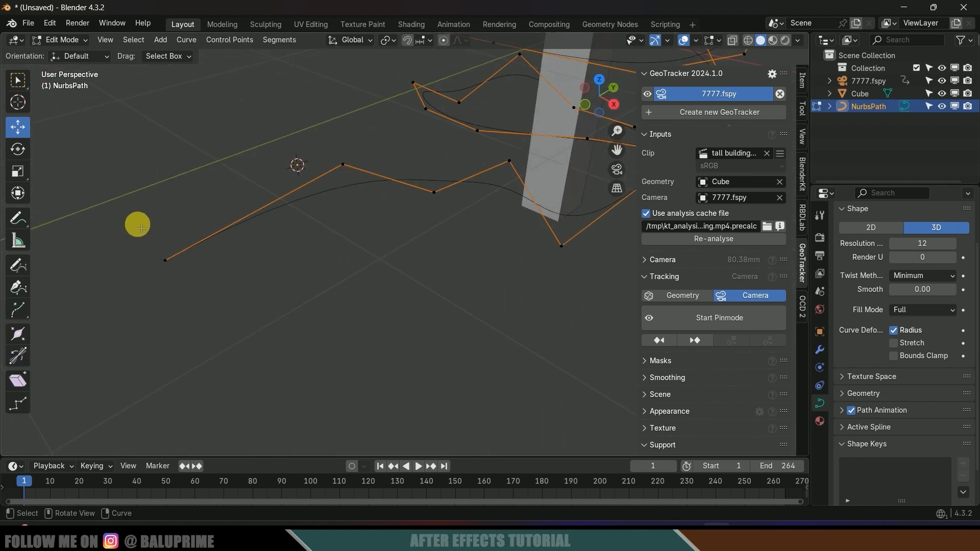
{"action": "left_click_drag", "start_coordinate": [141, 228], "coordinate": [291, 364]}
{"action": "key", "text": "shift+s"}
{"action": "left_click", "coordinate": [312, 367]}
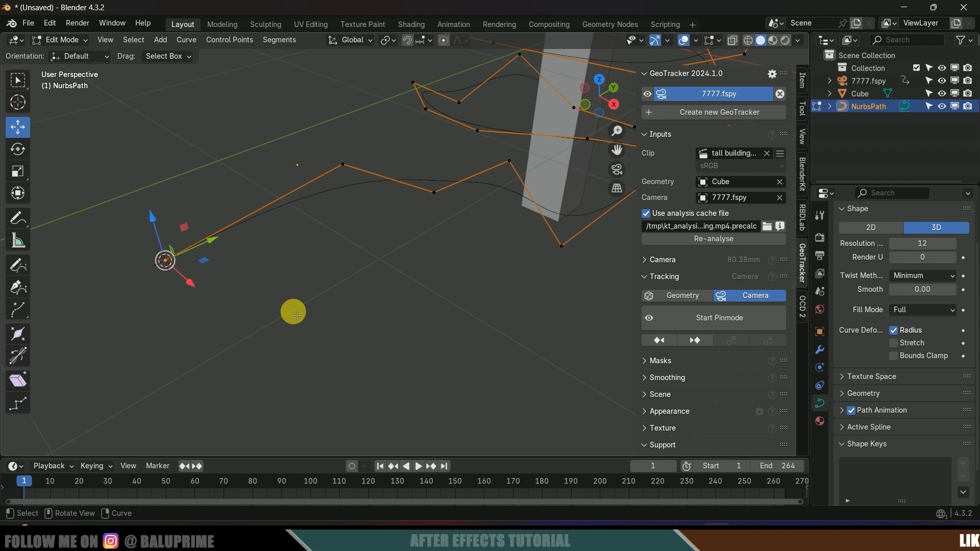
- Set the NurbsPath's origin to the 3D cursor
{"action": "middle_click_drag", "start_coordinate": [297, 315], "coordinate": [357, 338]}
{"action": "key", "text": "Tab"}
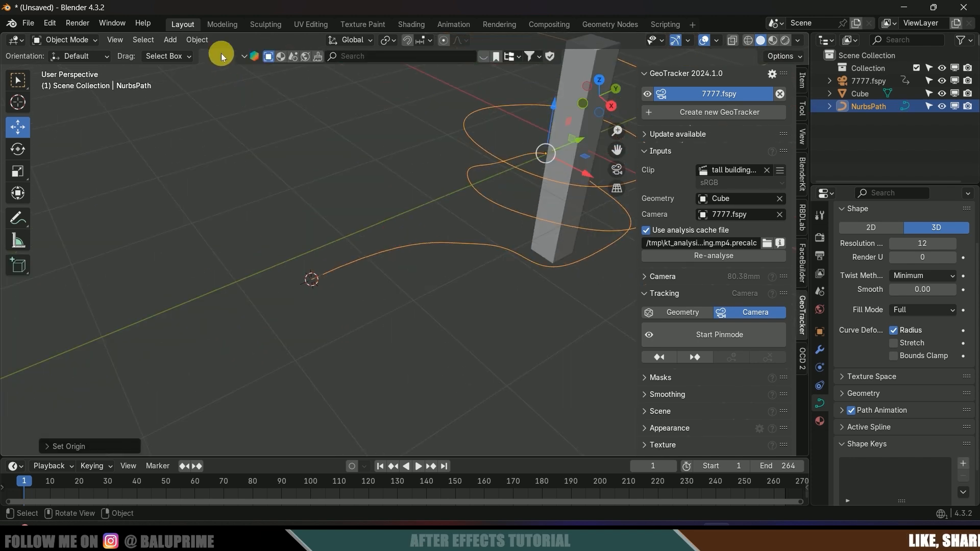
{"action": "left_click", "coordinate": [197, 39]}
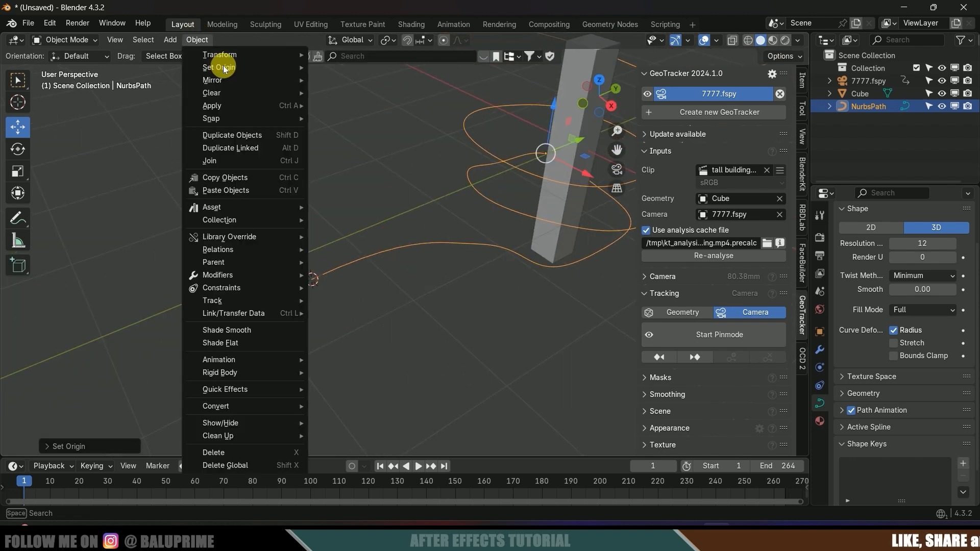
{"action": "mouse_move", "coordinate": [223, 67]}
{"action": "left_click", "coordinate": [363, 95]}
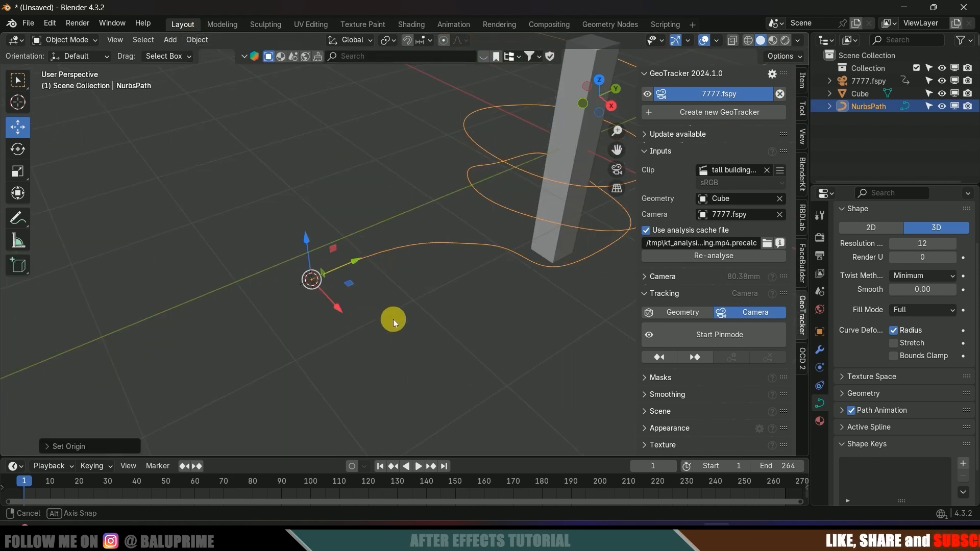
{"action": "scroll", "coordinate": [400, 320], "scroll_direction": "down", "scroll_amount": 3}
{"action": "middle_click_drag", "start_coordinate": [393, 319], "coordinate": [407, 304]}
{"action": "scroll", "coordinate": [384, 299], "scroll_direction": "down", "scroll_amount": 2}
- Save the project as train and tower.blend in the train and frame folder
{"action": "left_click", "coordinate": [28, 23]}
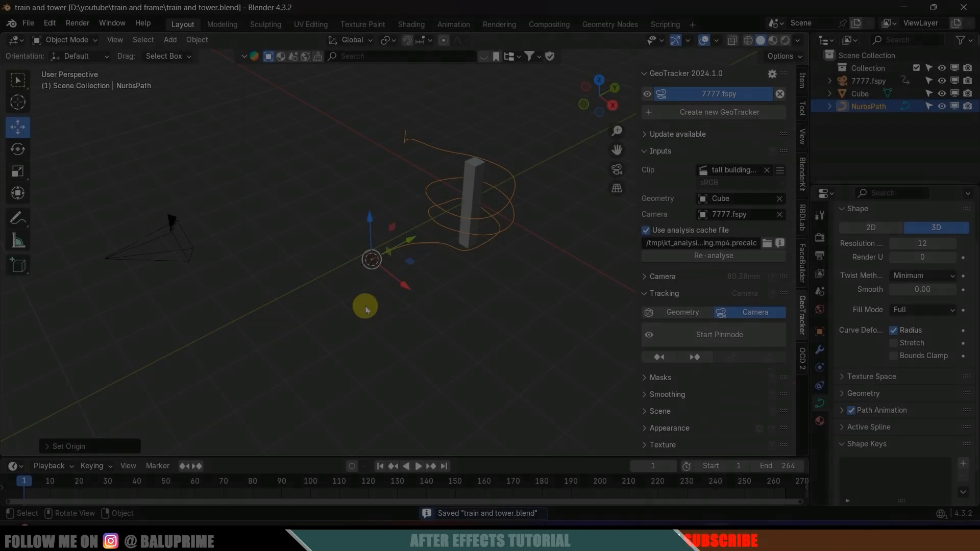
{"action": "middle_click_drag", "start_coordinate": [366, 306], "coordinate": [326, 210]}
{"action": "middle_click_drag", "start_coordinate": [310, 251], "coordinate": [255, 240]}
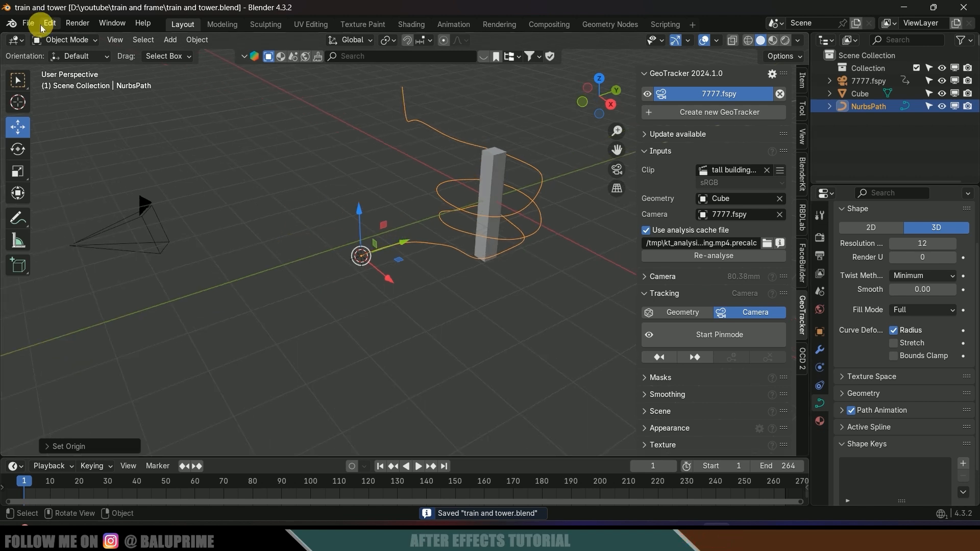
- Import the train model from scene.gltf as glTF 2.0
{"action": "left_click", "coordinate": [28, 23]}
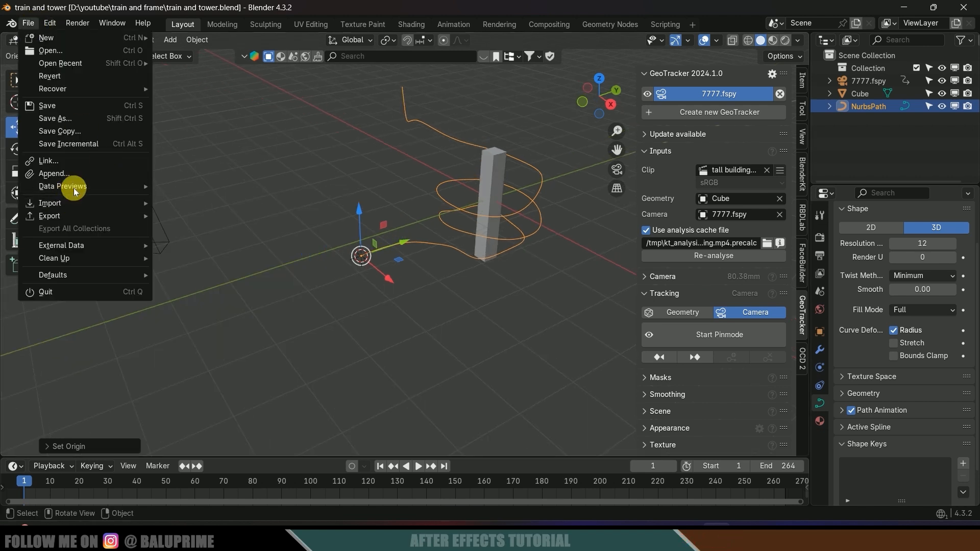
{"action": "mouse_move", "coordinate": [74, 202]}
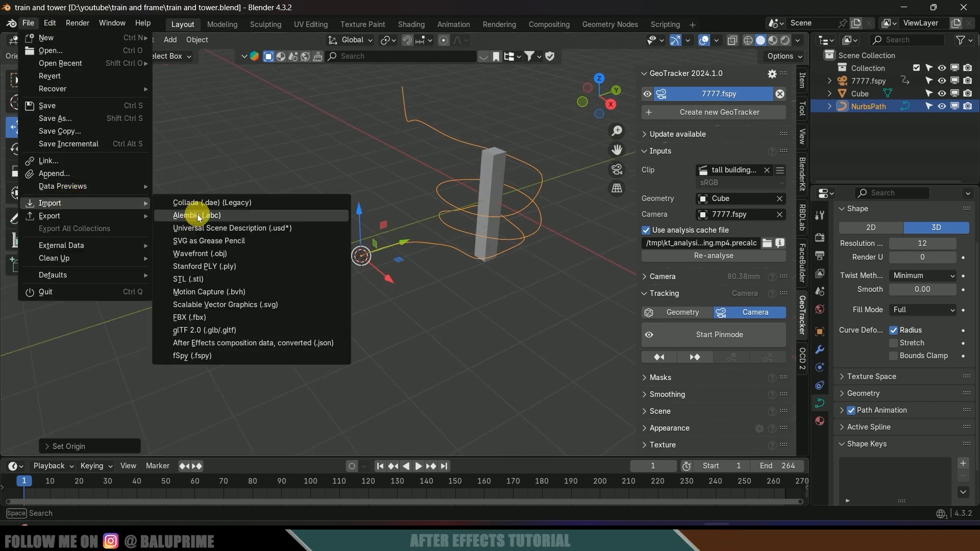
{"action": "left_click", "coordinate": [204, 331]}
{"action": "left_click", "coordinate": [386, 182]}
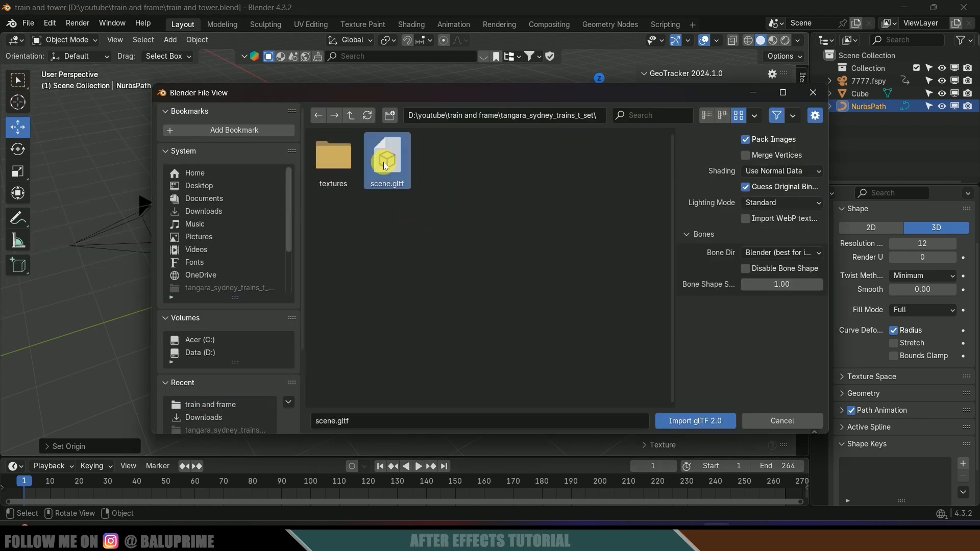
{"action": "left_click", "coordinate": [679, 419]}
- Scale the imported train down to 0.178
{"action": "mouse_move", "coordinate": [541, 314]}
{"action": "middle_mouse_down"}
{"action": "mouse_move", "coordinate": [522, 298]}
{"action": "mouse_move", "coordinate": [527, 289]}
{"action": "mouse_move", "coordinate": [458, 293]}
{"action": "mouse_move", "coordinate": [602, 259]}
{"action": "middle_mouse_up"}
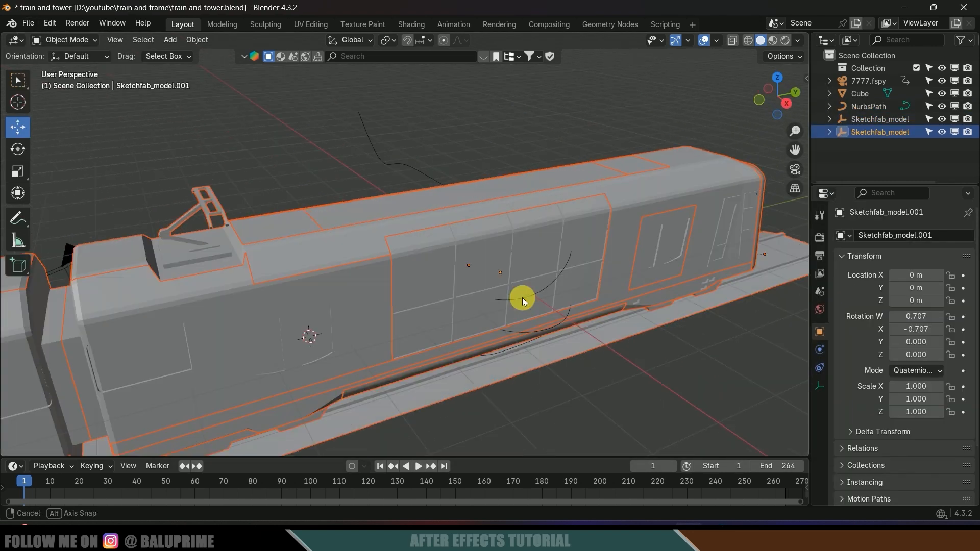
{"action": "scroll", "coordinate": [528, 289], "scroll_direction": "down", "scroll_amount": 5}
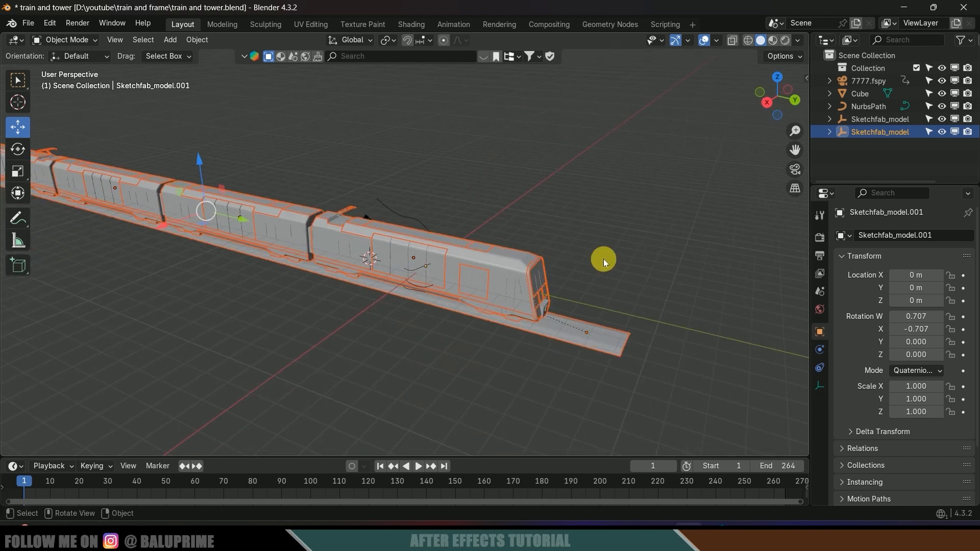
{"action": "key", "text": "s"}
{"action": "left_click", "coordinate": [454, 250]}
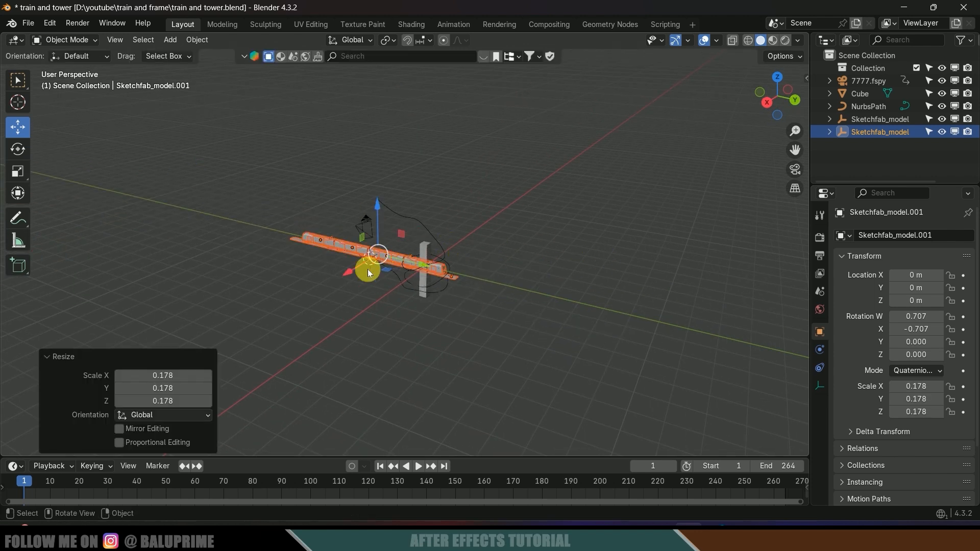
- Move the imported train 4.3776 m along the X axis
{"action": "key", "text": "g"}
{"action": "key", "text": "x"}
{"action": "left_click", "coordinate": [284, 313]}
- Delete the train's track pieces, including the track end
{"action": "middle_click_drag", "start_coordinate": [284, 313], "coordinate": [444, 267]}
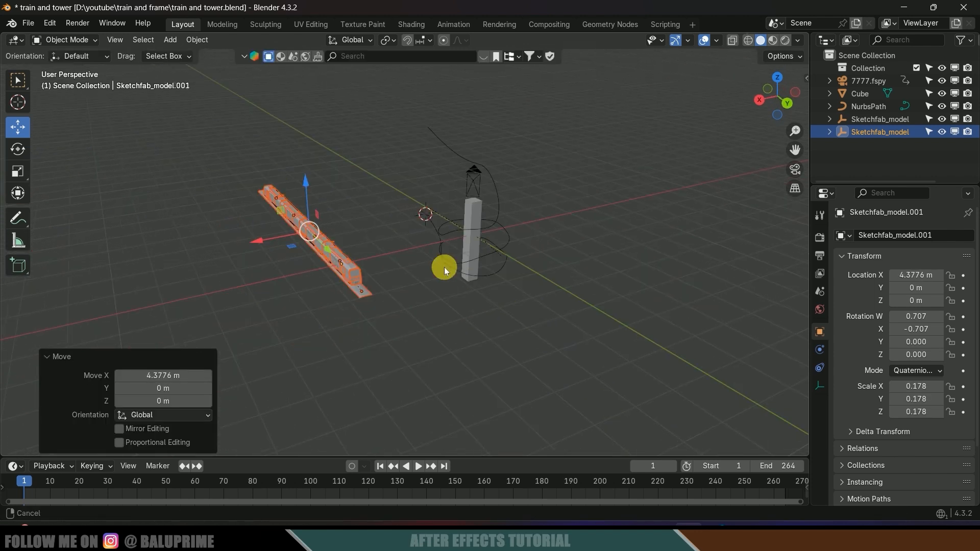
{"action": "scroll", "coordinate": [463, 323], "scroll_direction": "up", "scroll_amount": 4}
{"action": "left_click_drag", "start_coordinate": [496, 339], "coordinate": [439, 273]}
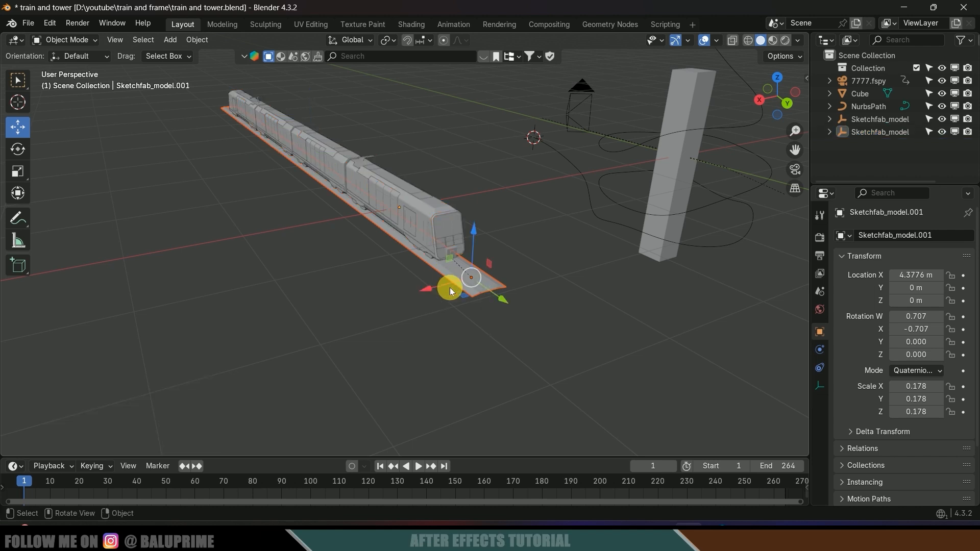
{"action": "left_click_drag", "start_coordinate": [553, 364], "coordinate": [432, 275]}
{"action": "key", "text": "Delete"}
- Join all the train cars into the front car Object_5
{"action": "middle_click_drag", "start_coordinate": [503, 294], "coordinate": [433, 338]}
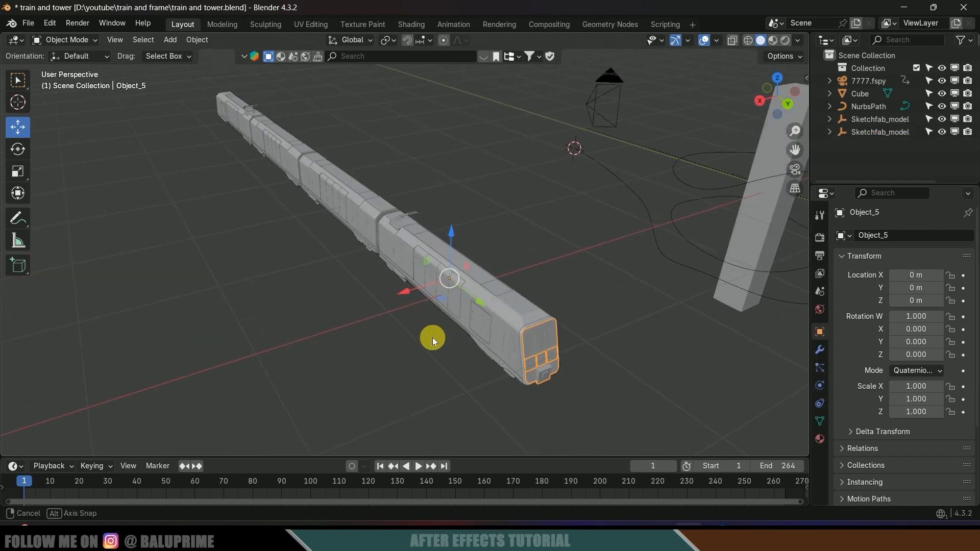
{"action": "left_click", "coordinate": [439, 277]}
{"action": "left_click", "coordinate": [363, 220]}
{"action": "middle_click_drag", "start_coordinate": [577, 328], "coordinate": [553, 314]}
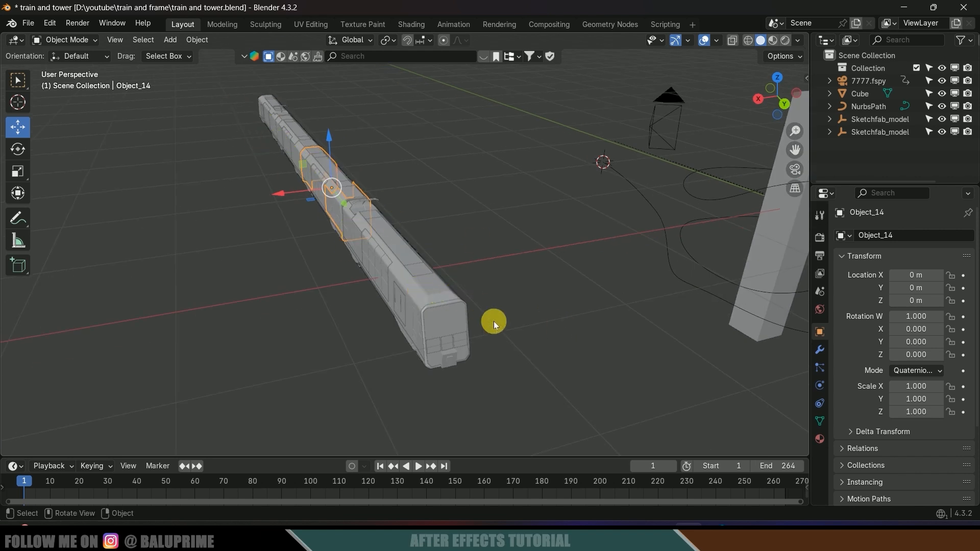
{"action": "left_click", "coordinate": [445, 316]}
{"action": "middle_click_drag", "start_coordinate": [507, 351], "coordinate": [279, 155]}
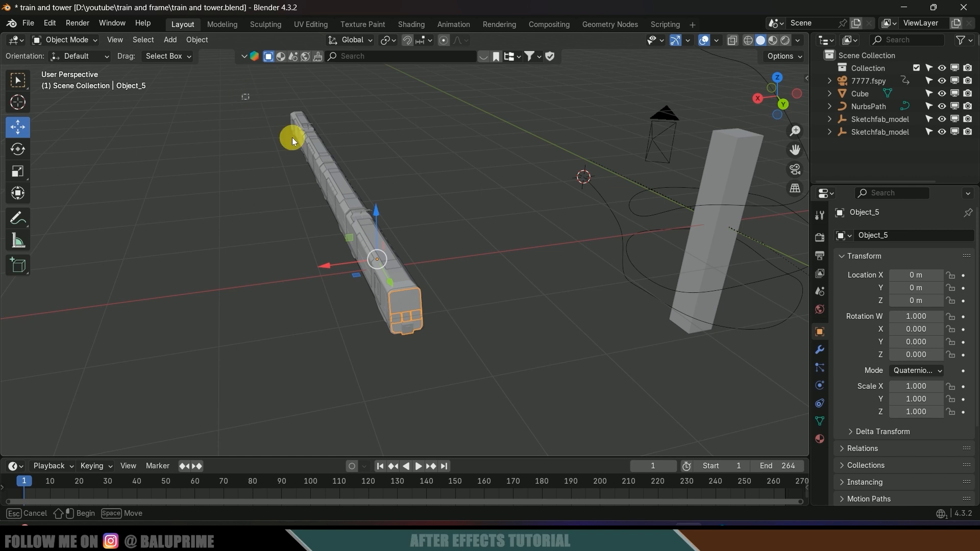
{"action": "left_click_drag", "start_coordinate": [292, 136], "coordinate": [458, 367]}
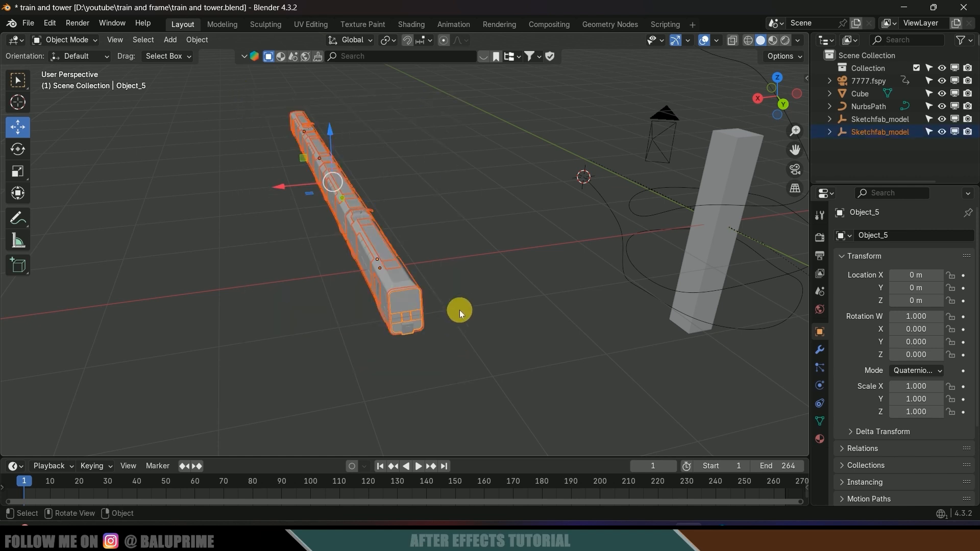
{"action": "key", "text": "ctrl+j"}
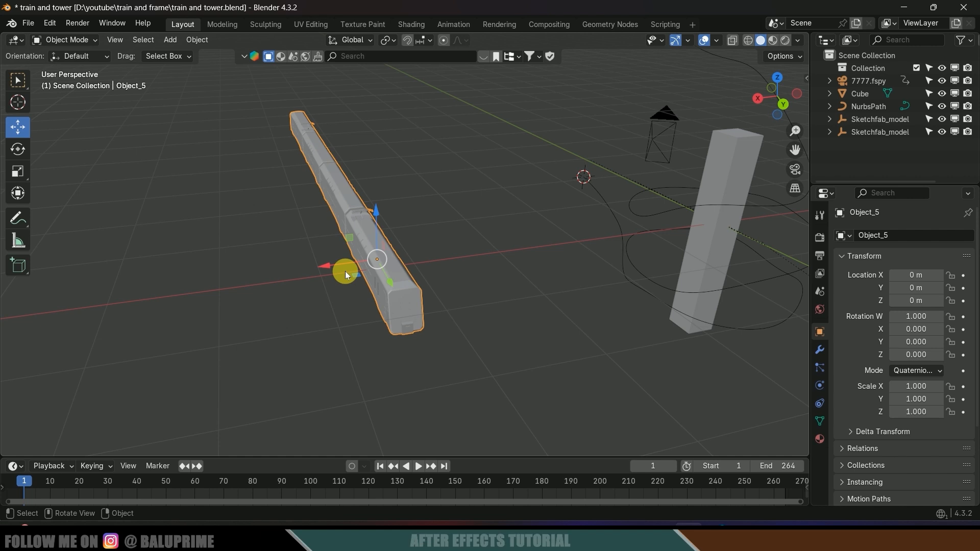
- Shift the joined train along X to about 4.022 m
{"action": "key", "text": "g"}
{"action": "key", "text": "x"}
{"action": "left_click", "coordinate": [250, 276]}
- Delete the seven leftover helper empties and reselect Object_5
{"action": "middle_click_drag", "start_coordinate": [250, 276], "coordinate": [375, 230]}
{"action": "left_click_drag", "start_coordinate": [336, 277], "coordinate": [368, 302]}
{"action": "middle_click_drag", "start_coordinate": [379, 306], "coordinate": [397, 304]}
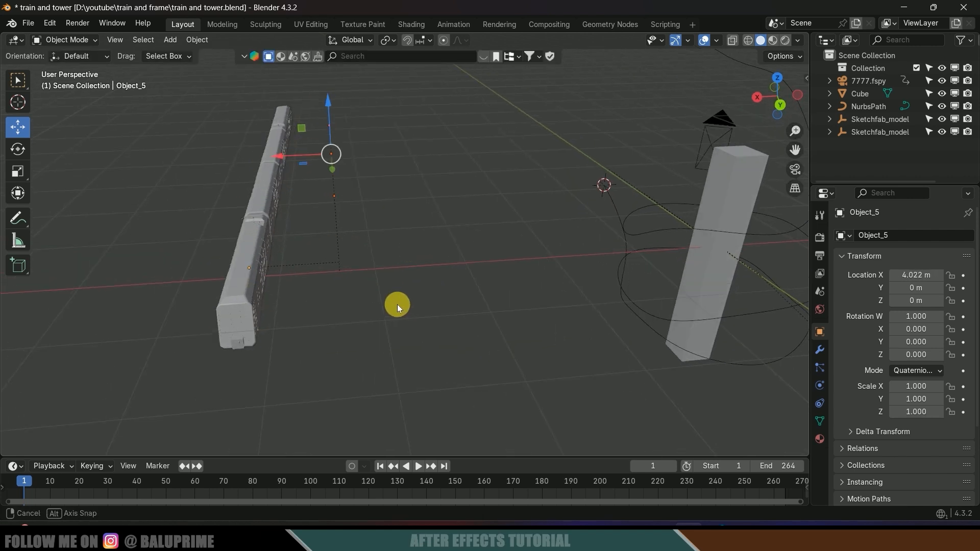
{"action": "mouse_move", "coordinate": [382, 310]}
{"action": "left_mouse_down"}
{"action": "mouse_move", "coordinate": [309, 155]}
{"action": "mouse_move", "coordinate": [307, 105]}
{"action": "left_mouse_up"}
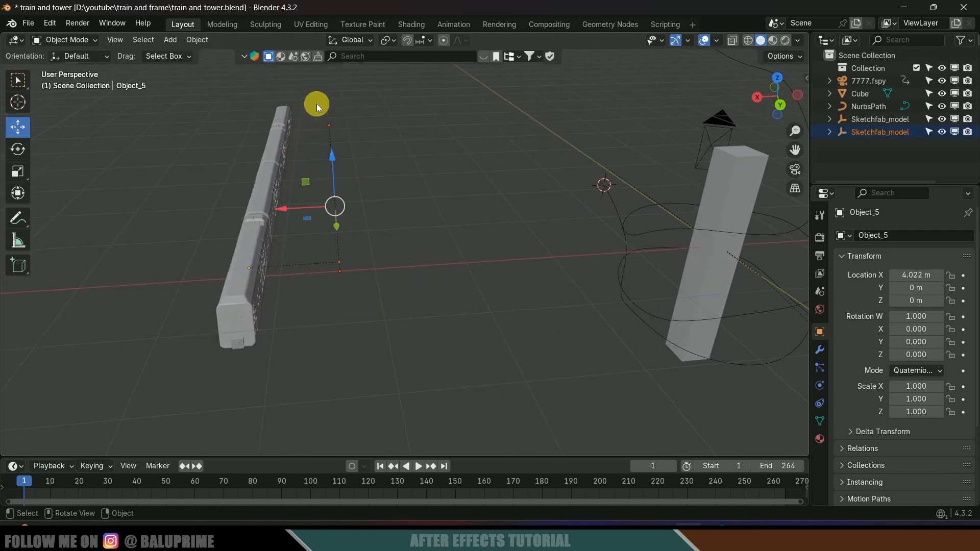
{"action": "key", "text": "Delete"}
{"action": "scroll", "coordinate": [384, 102], "scroll_direction": "down", "scroll_amount": 6}
{"action": "left_click", "coordinate": [402, 199]}
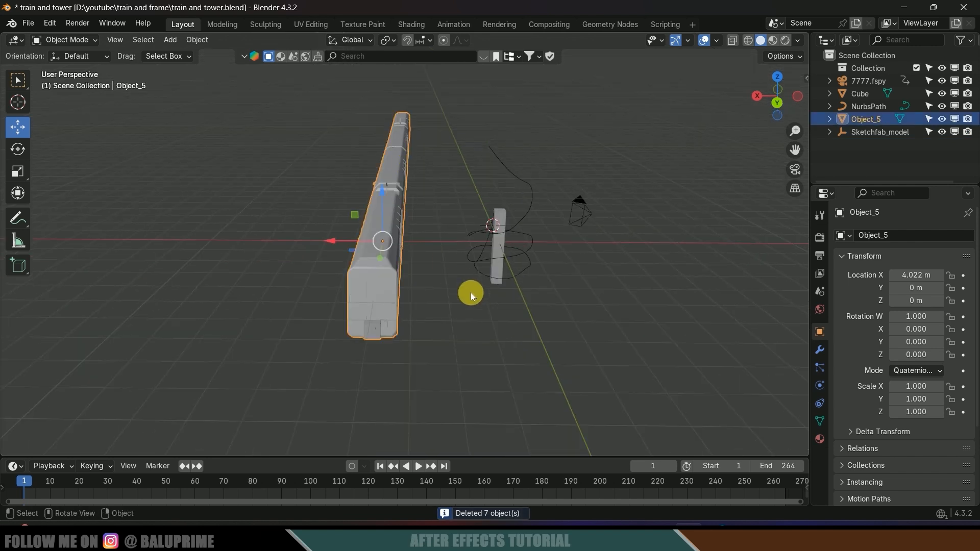
- Scale the train down to 0.223 and slide it along X toward the tower
{"action": "key", "text": "s"}
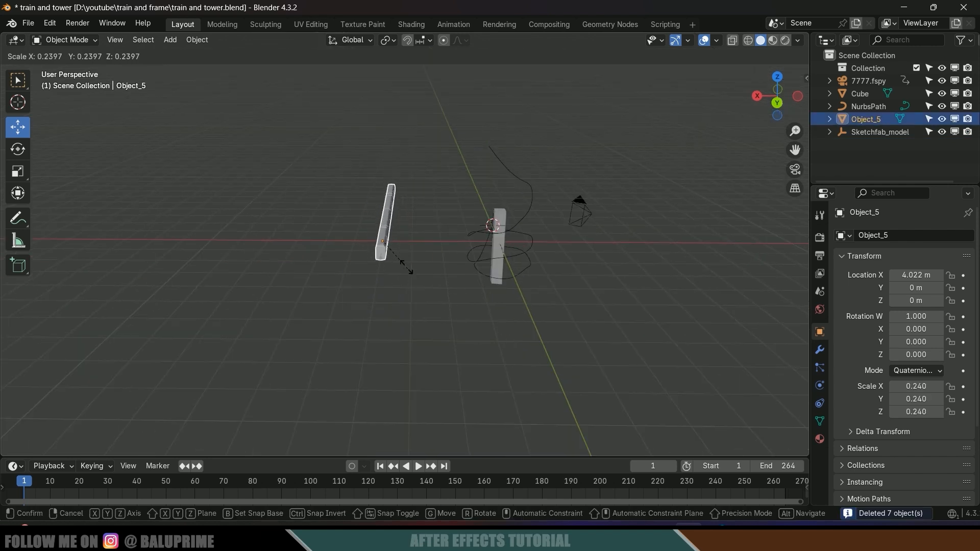
{"action": "left_click", "coordinate": [422, 301]}
{"action": "scroll", "coordinate": [422, 301], "scroll_direction": "up", "scroll_amount": 1}
{"action": "scroll", "coordinate": [421, 301], "scroll_direction": "up", "scroll_amount": 7}
{"action": "scroll", "coordinate": [423, 303], "scroll_direction": "down", "scroll_amount": 2}
{"action": "middle_click_drag", "start_coordinate": [423, 303], "coordinate": [437, 307]}
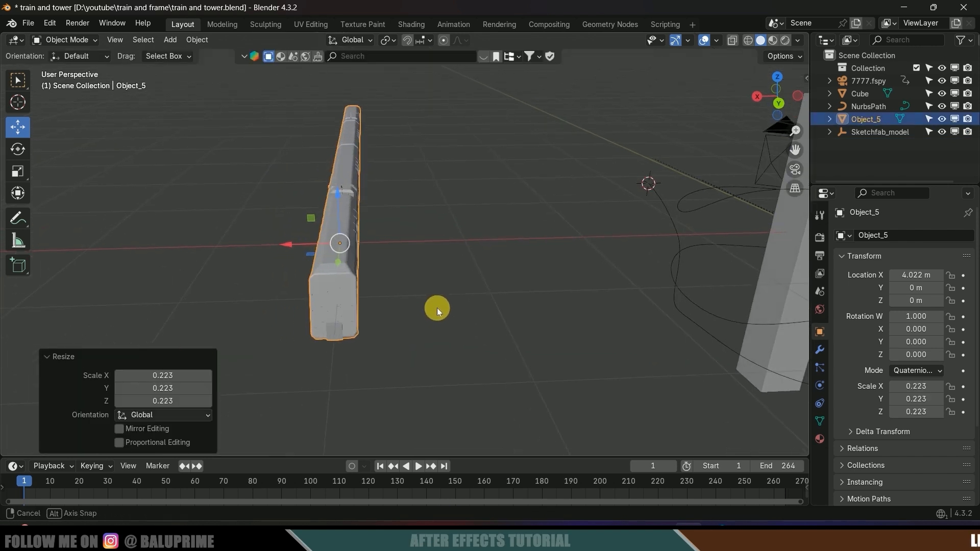
{"action": "left_click_drag", "start_coordinate": [280, 244], "coordinate": [531, 250]}
{"action": "middle_click_drag", "start_coordinate": [530, 250], "coordinate": [446, 344]}
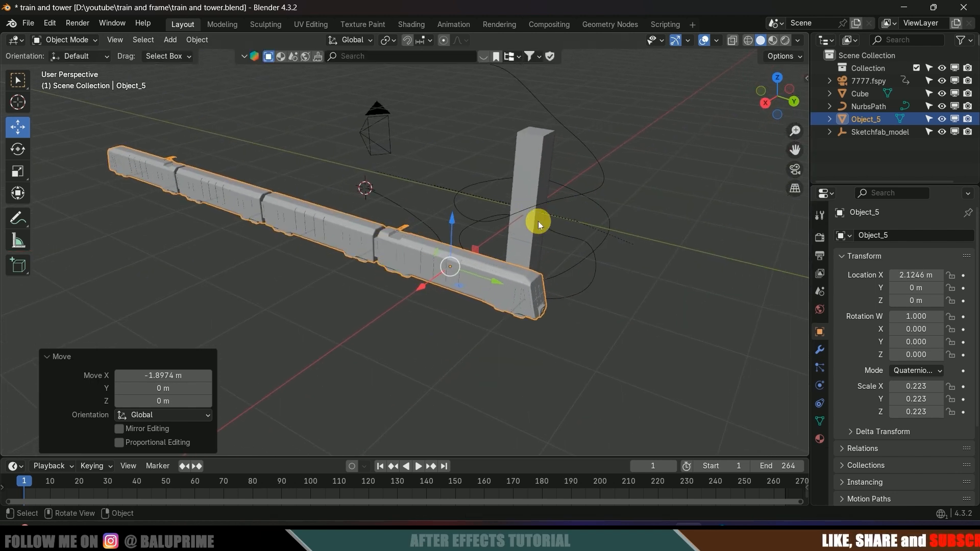
{"action": "middle_click_drag", "start_coordinate": [641, 264], "coordinate": [406, 156]}
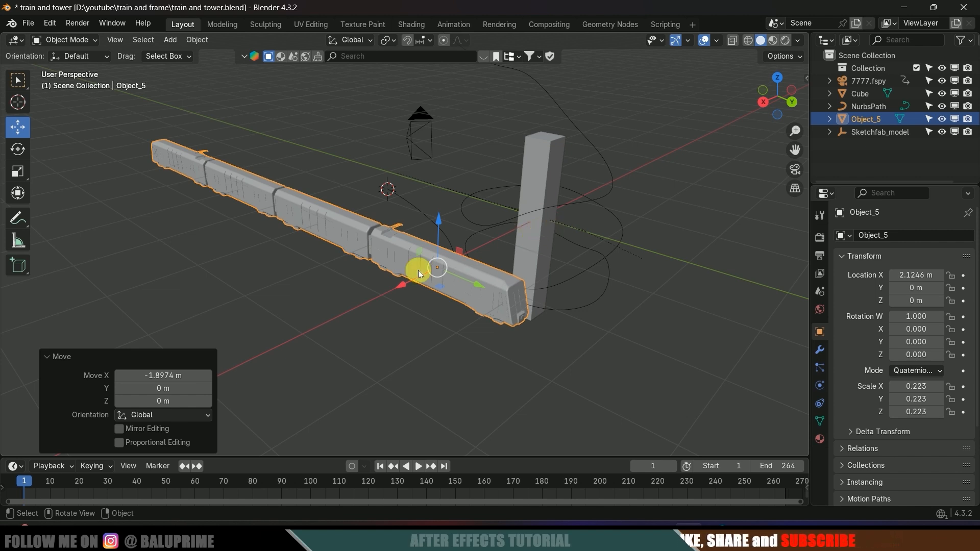
- Reset the 3D cursor to the world origin and snap the train onto it
{"action": "key", "text": "shift+s"}
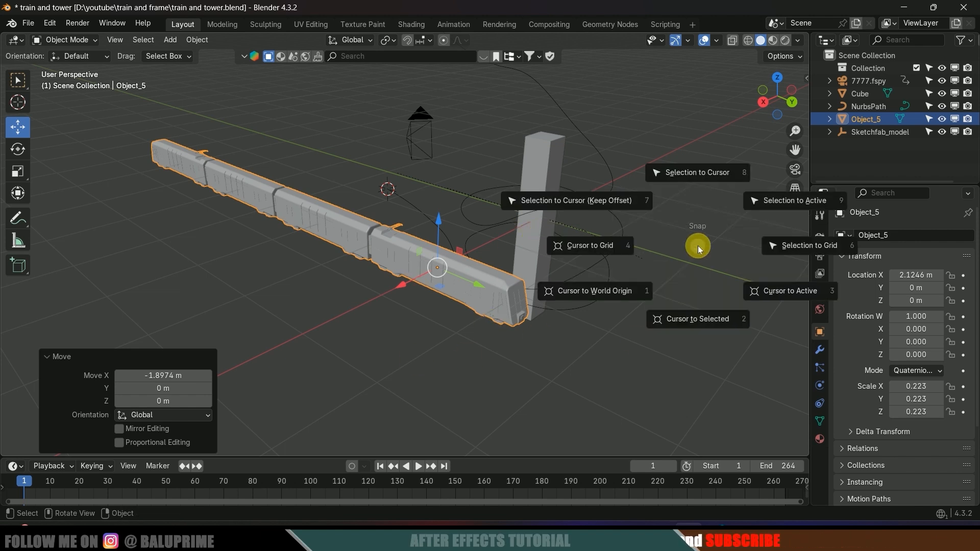
{"action": "left_click", "coordinate": [604, 290]}
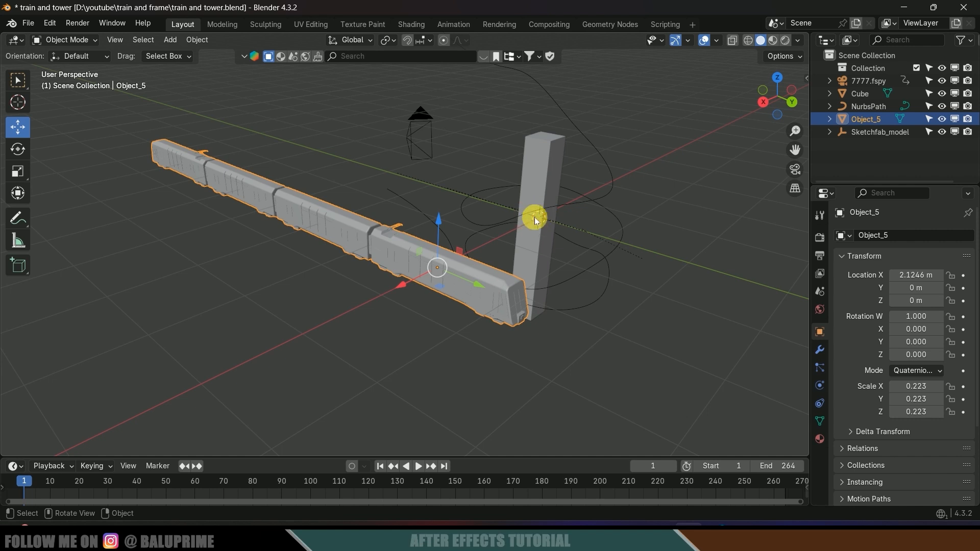
{"action": "middle_click_drag", "start_coordinate": [603, 322], "coordinate": [379, 274]}
{"action": "left_click", "coordinate": [321, 269]}
{"action": "left_click", "coordinate": [343, 232]}
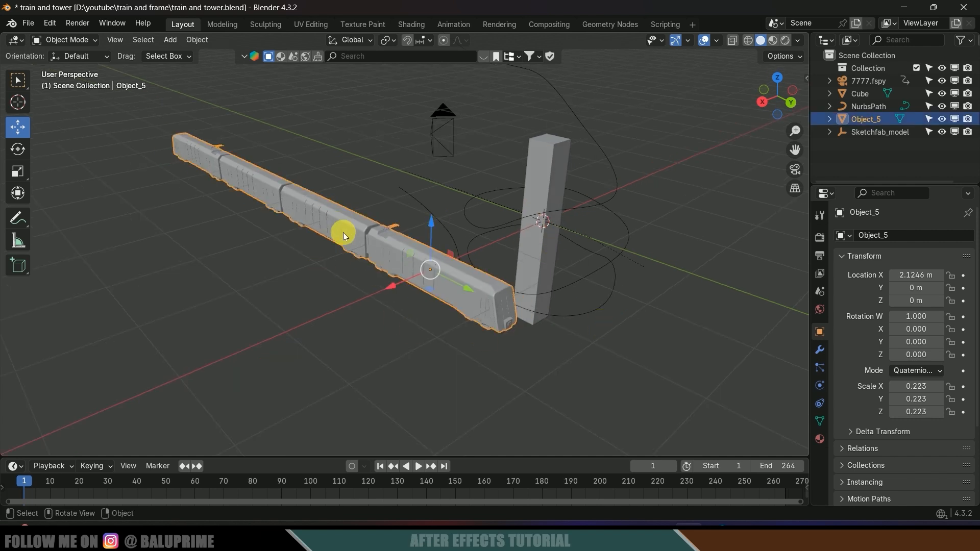
{"action": "key", "text": "shift+s"}
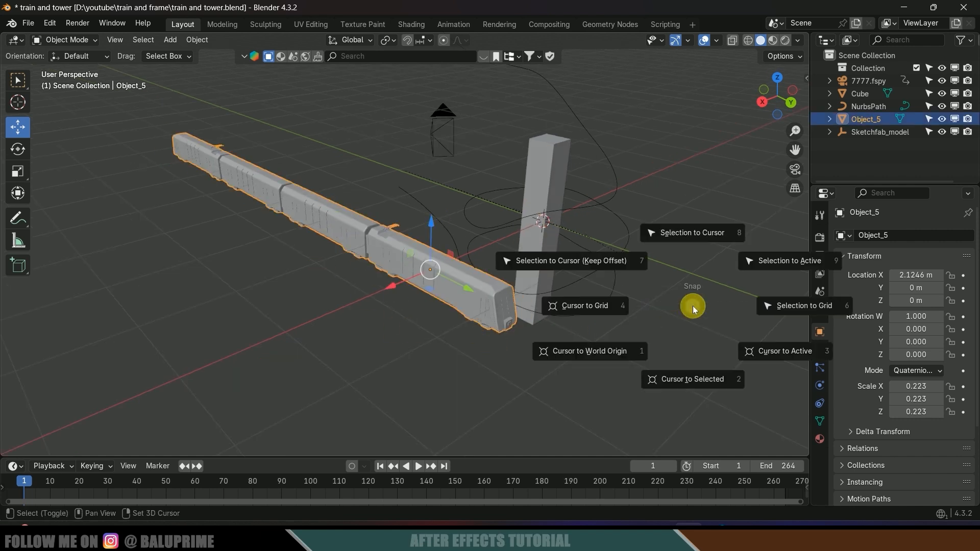
{"action": "left_click", "coordinate": [684, 235]}
{"action": "middle_click_drag", "start_coordinate": [685, 234], "coordinate": [581, 217]}
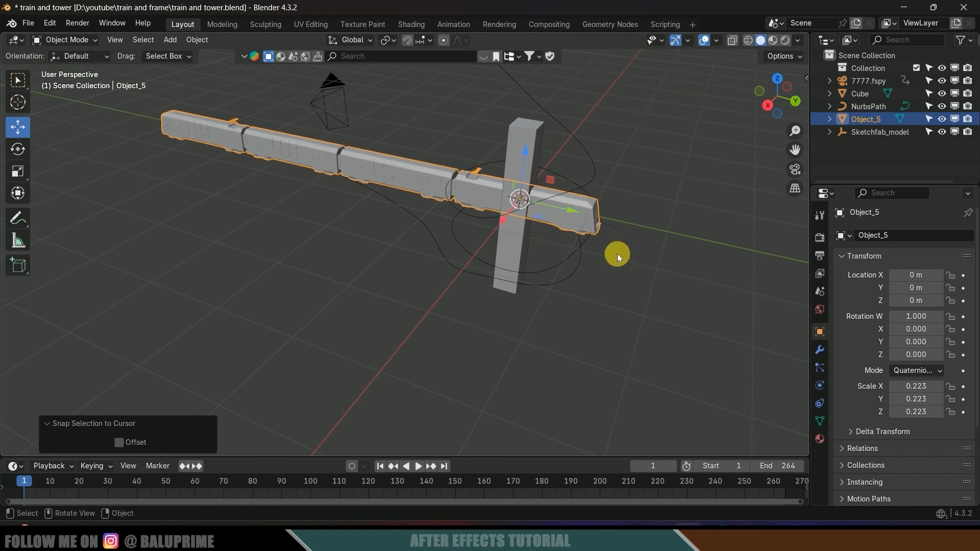
{"action": "middle_click_drag", "start_coordinate": [618, 259], "coordinate": [485, 269]}
{"action": "scroll", "coordinate": [622, 284], "scroll_direction": "up", "scroll_amount": 2}
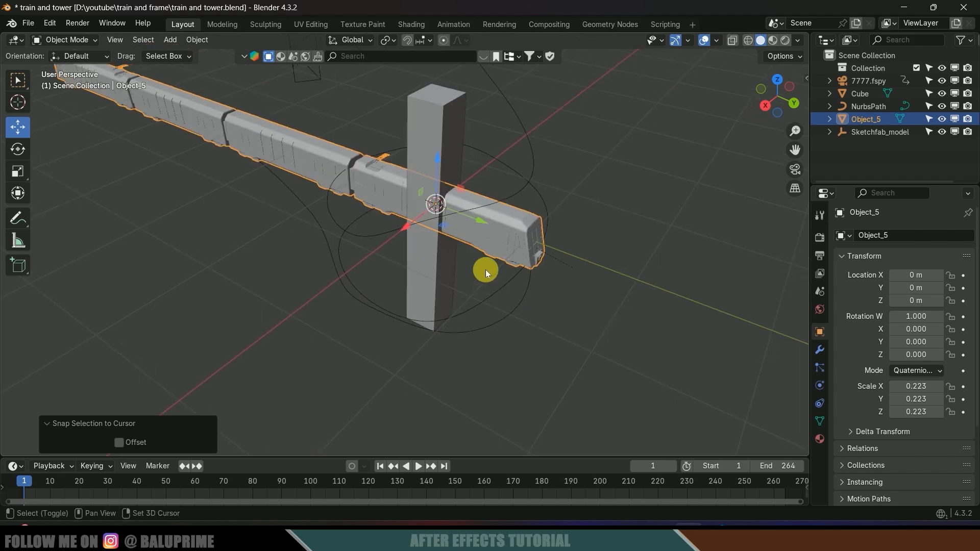
- Add a Curve modifier to the train following NurbsPath with Deform Axis Y
{"action": "left_click", "coordinate": [820, 350]}
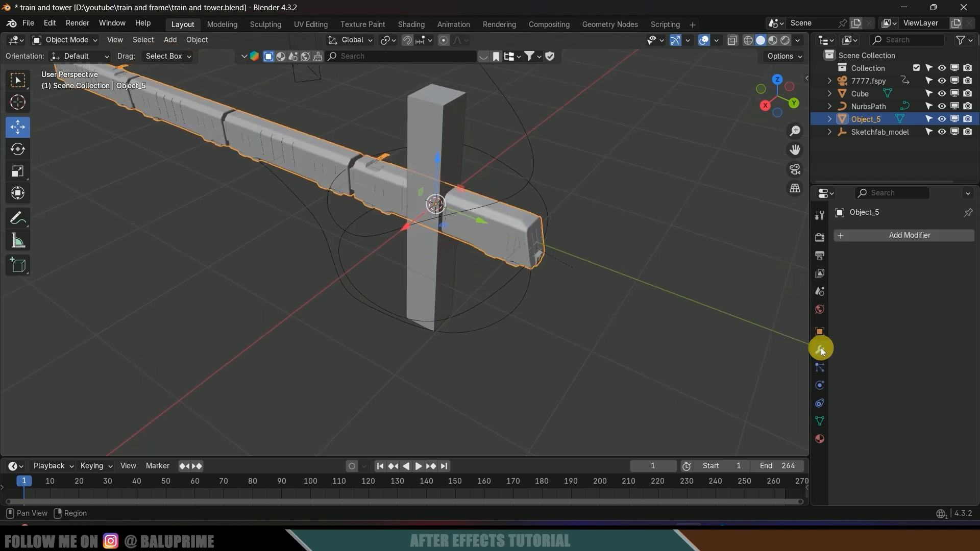
{"action": "left_click", "coordinate": [897, 235]}
{"action": "mouse_move", "coordinate": [892, 231]}
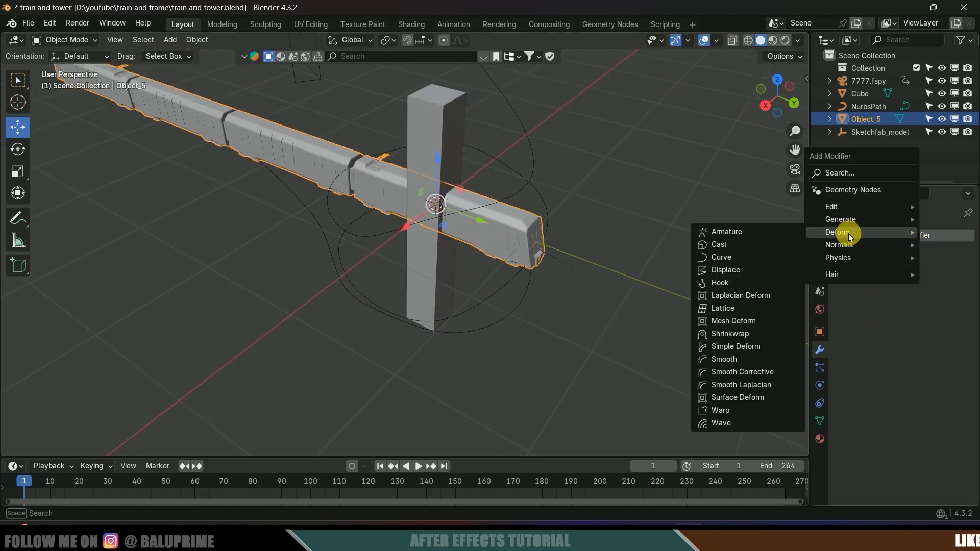
{"action": "left_click", "coordinate": [749, 257]}
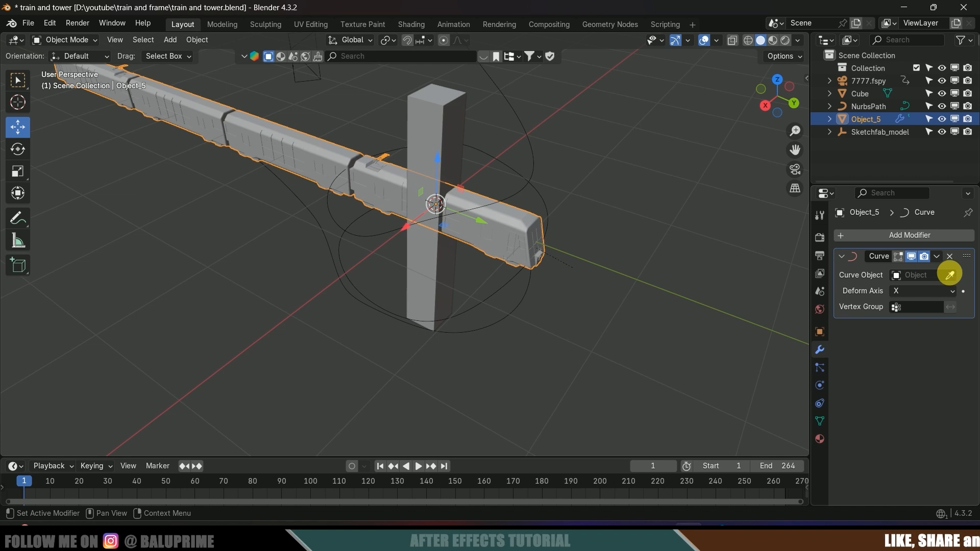
{"action": "left_click", "coordinate": [950, 276]}
{"action": "left_click", "coordinate": [474, 307]}
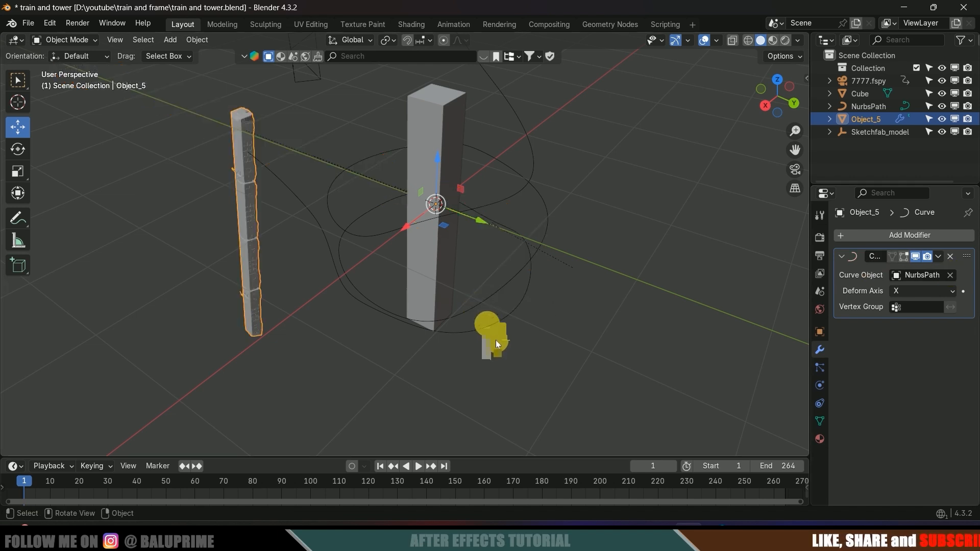
{"action": "middle_click_drag", "start_coordinate": [494, 339], "coordinate": [534, 337]}
{"action": "left_click", "coordinate": [924, 290]}
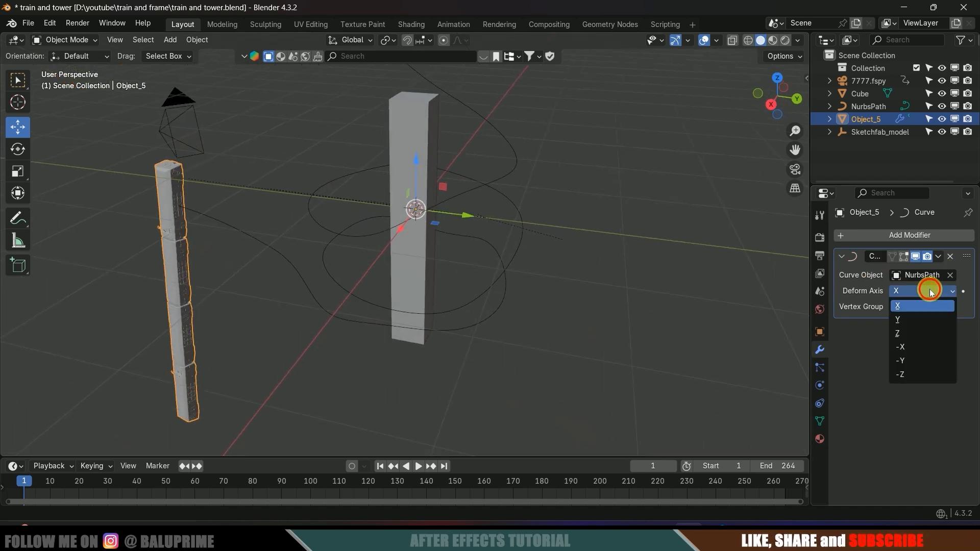
{"action": "left_click", "coordinate": [907, 319]}
- Scale the train up by about 1.47 and check it through the scene camera
{"action": "middle_click_drag", "start_coordinate": [508, 336], "coordinate": [380, 321]}
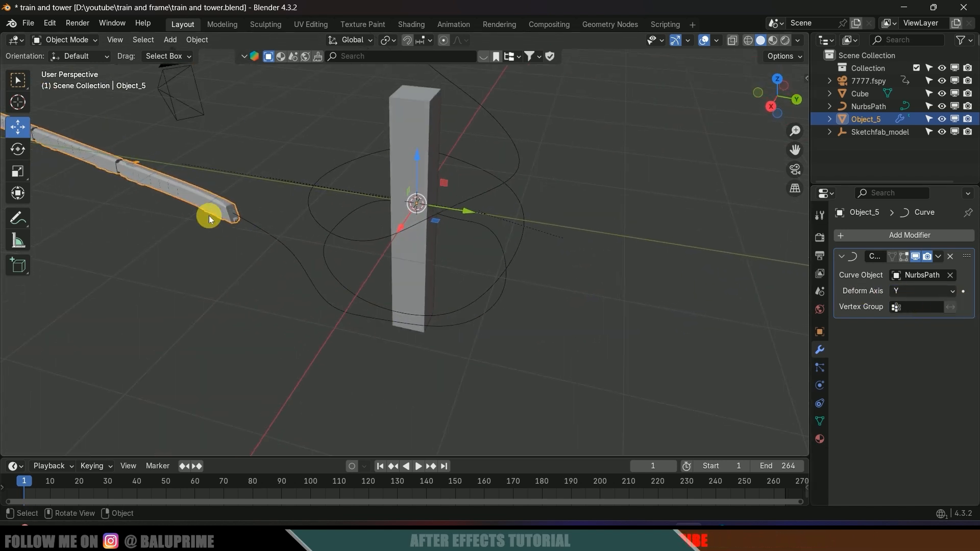
{"action": "middle_click_drag", "start_coordinate": [244, 236], "coordinate": [354, 300], "text": "shift"}
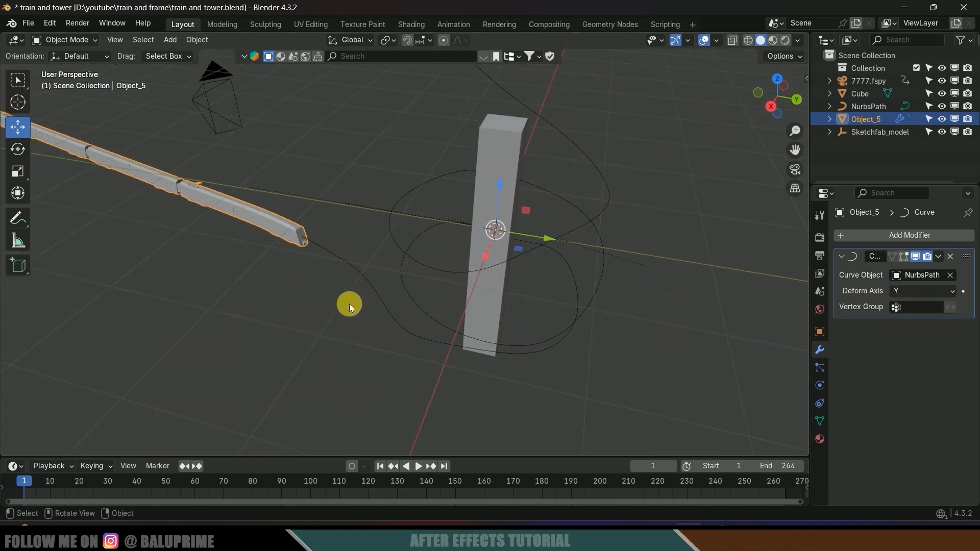
{"action": "key", "text": "s"}
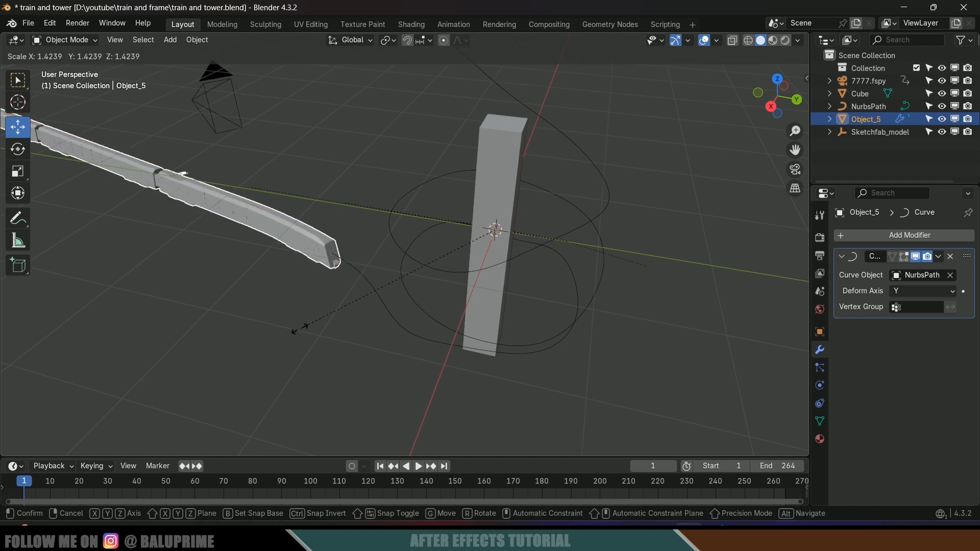
{"action": "left_click", "coordinate": [311, 339]}
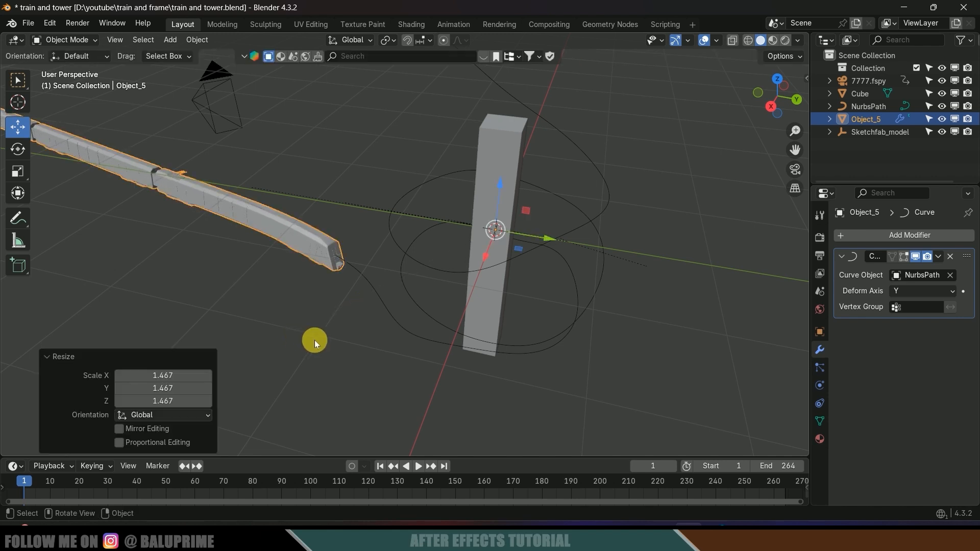
{"action": "key", "text": "KP_0"}
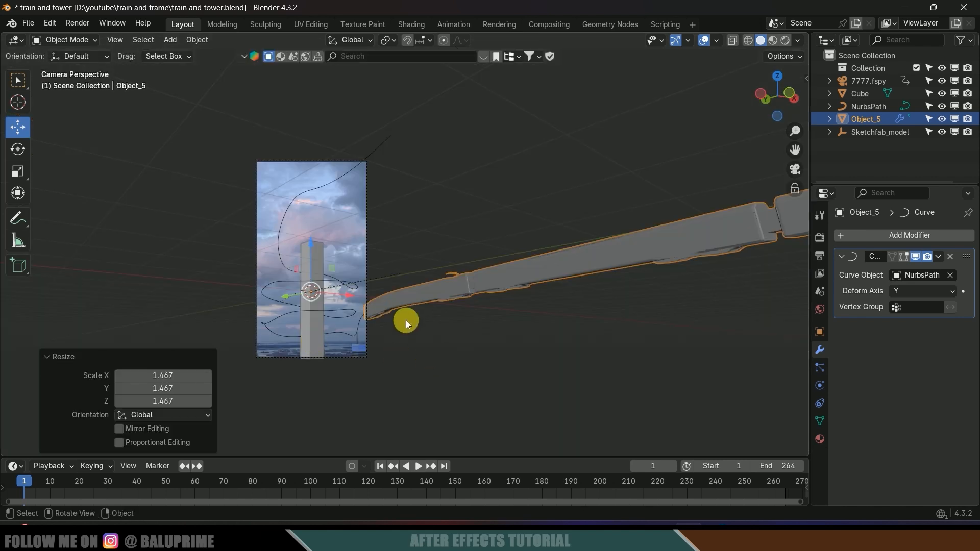
{"action": "key", "text": "s"}
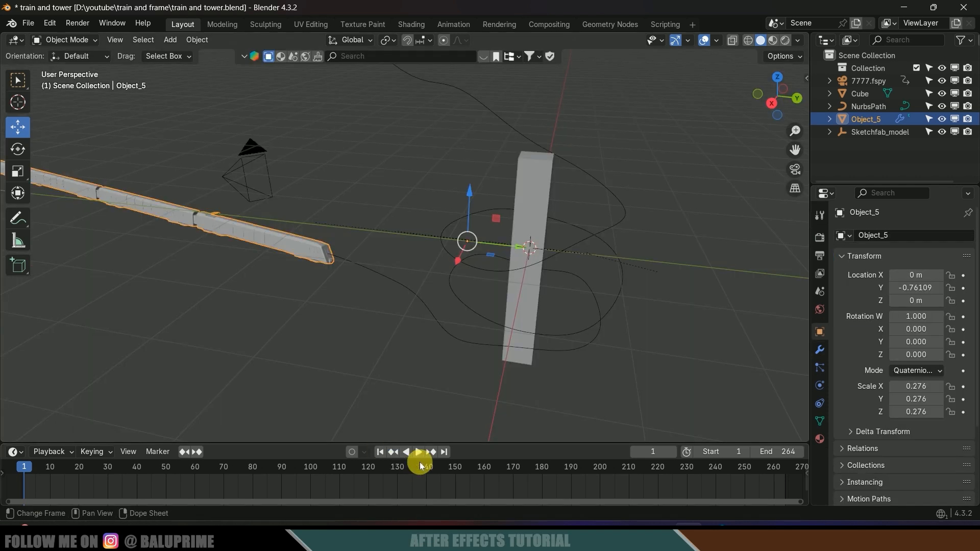
- Keyframe the train at Y −0.761 on frame 1 and Y 32.539 on frame 264
{"action": "middle_click_drag", "start_coordinate": [546, 395], "coordinate": [557, 381]}
{"action": "key", "text": "i"}
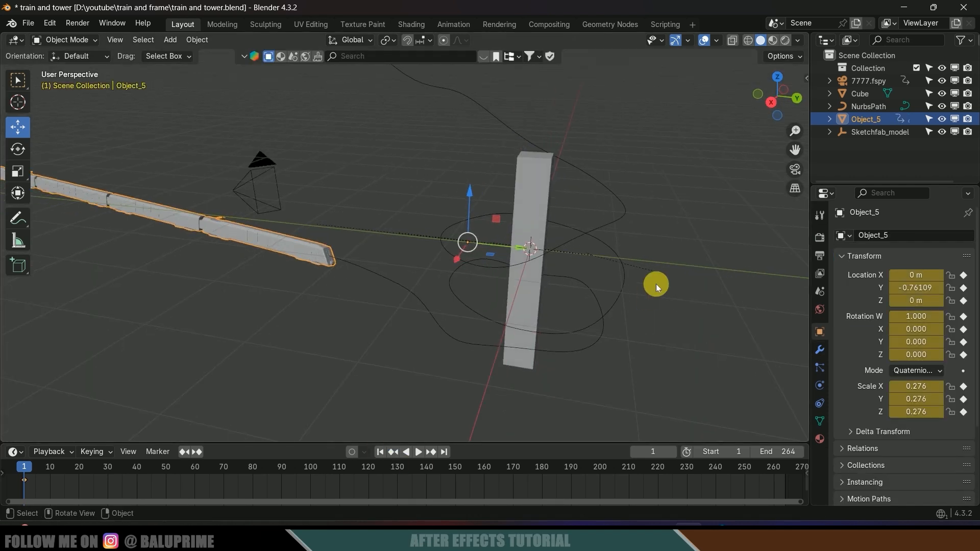
{"action": "left_click", "coordinate": [444, 452]}
{"action": "left_click_drag", "start_coordinate": [927, 288], "coordinate": [907, 285]}
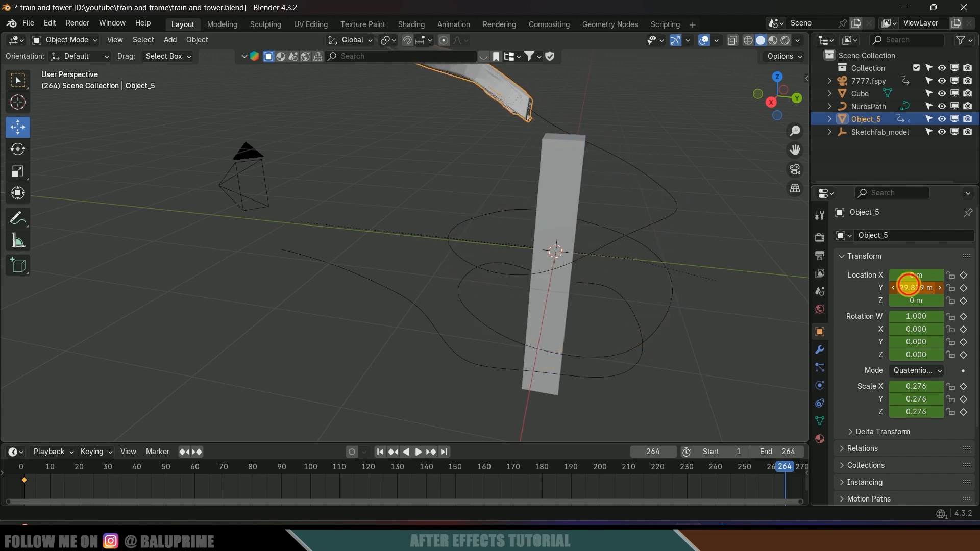
{"action": "key", "text": "KP_0"}
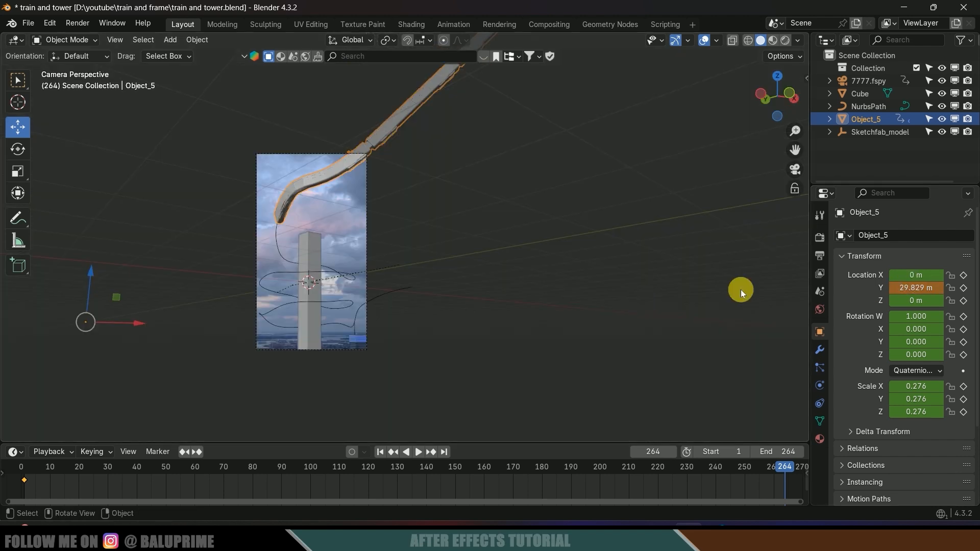
{"action": "left_click_drag", "start_coordinate": [914, 287], "coordinate": [942, 287]}
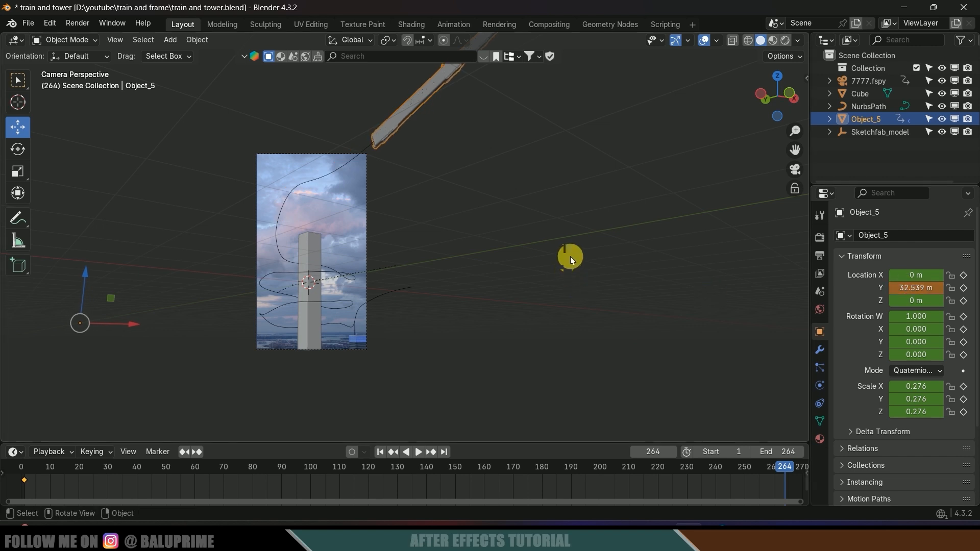
{"action": "key", "text": "i"}
- Play back the train's animation, then rewind to the first frame
{"action": "left_click_drag", "start_coordinate": [491, 442], "coordinate": [491, 415]}
{"action": "key", "text": "space"}
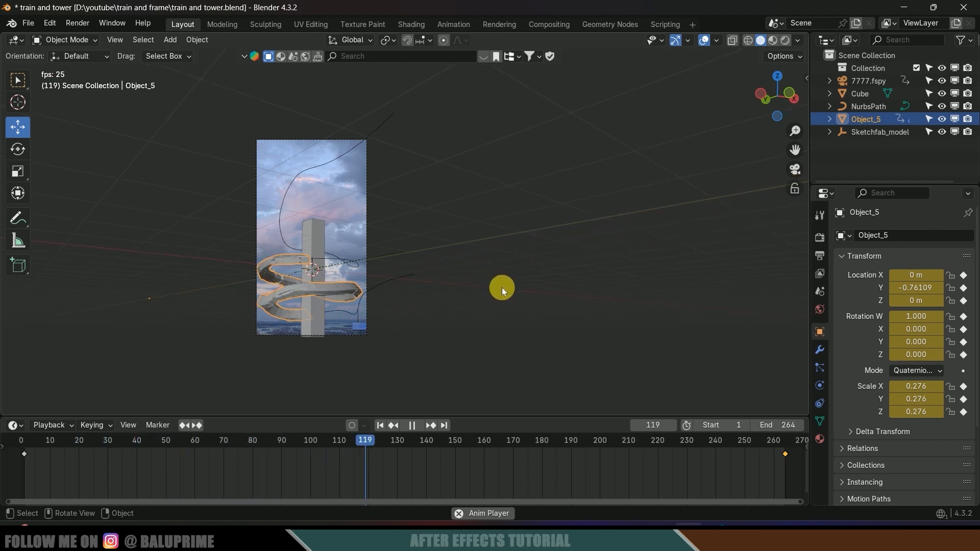
{"action": "key", "text": "space"}
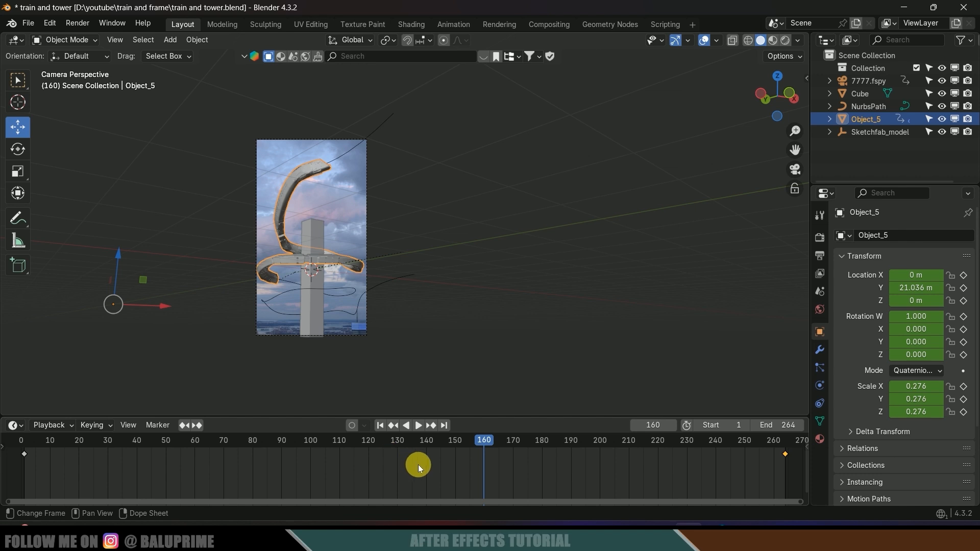
{"action": "key", "text": "shift+Left"}
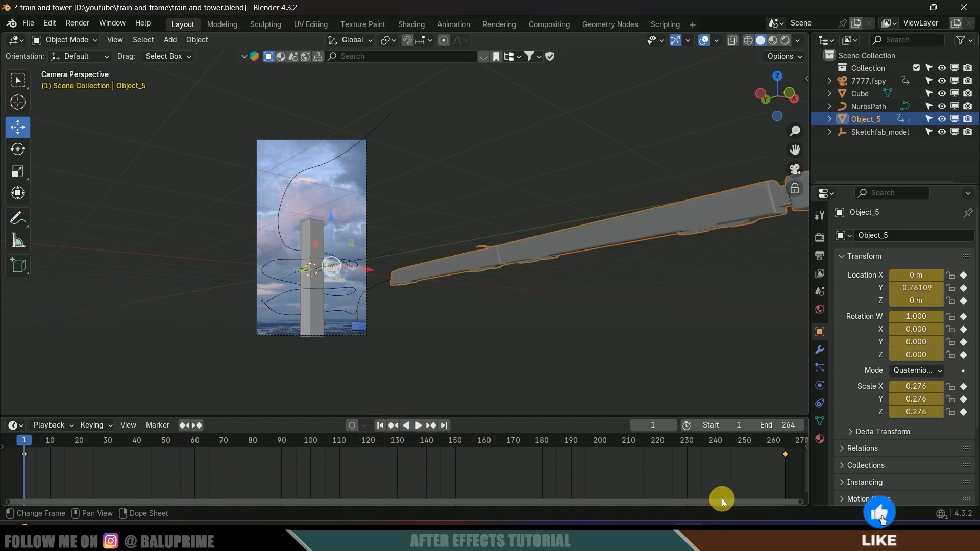
- Set all the train's keyframes to Linear interpolation
{"action": "left_click_drag", "start_coordinate": [795, 477], "coordinate": [24, 451]}
{"action": "key", "text": "t"}
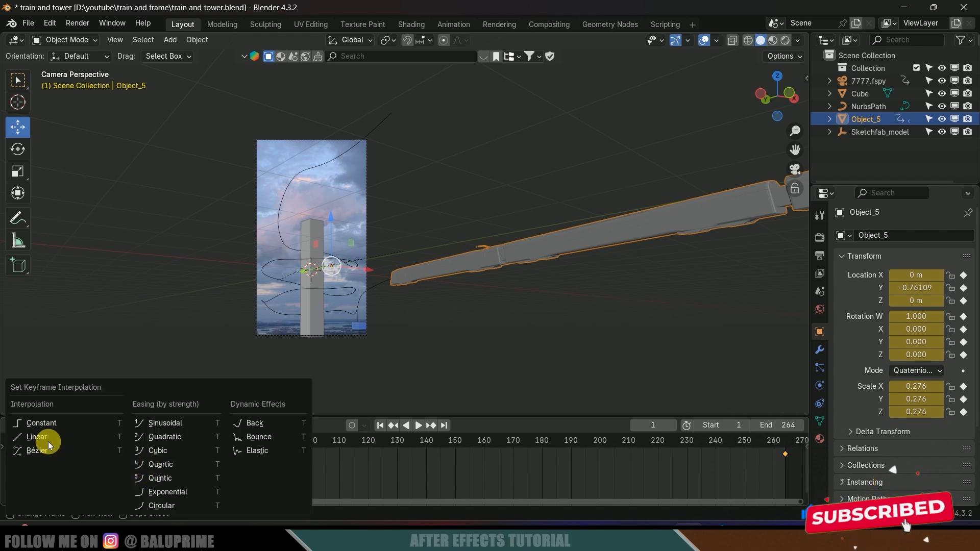
{"action": "left_click", "coordinate": [48, 438]}
- Play the animation through the camera to check the constant-speed motion
{"action": "middle_click_drag", "start_coordinate": [373, 341], "coordinate": [424, 323], "text": "shift"}
{"action": "key", "text": "space"}
{"action": "scroll", "coordinate": [423, 323], "scroll_direction": "up", "scroll_amount": 4}
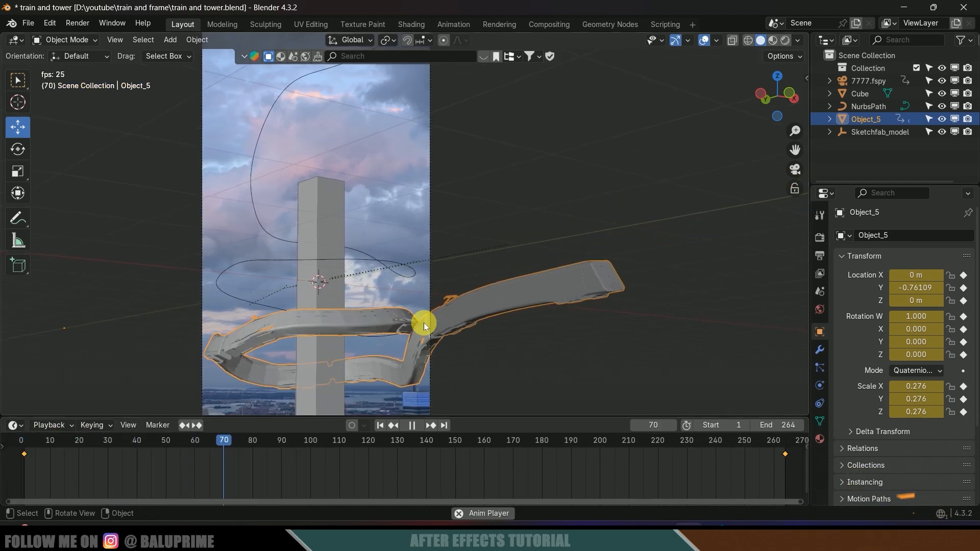
{"action": "key", "text": "space"}
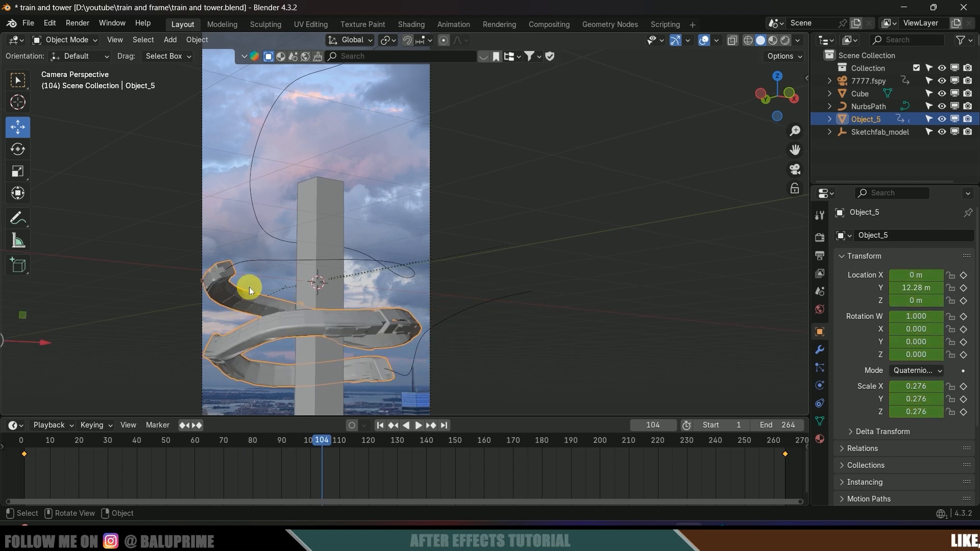
{"action": "middle_click_drag", "start_coordinate": [248, 286], "coordinate": [296, 238], "text": "shift"}
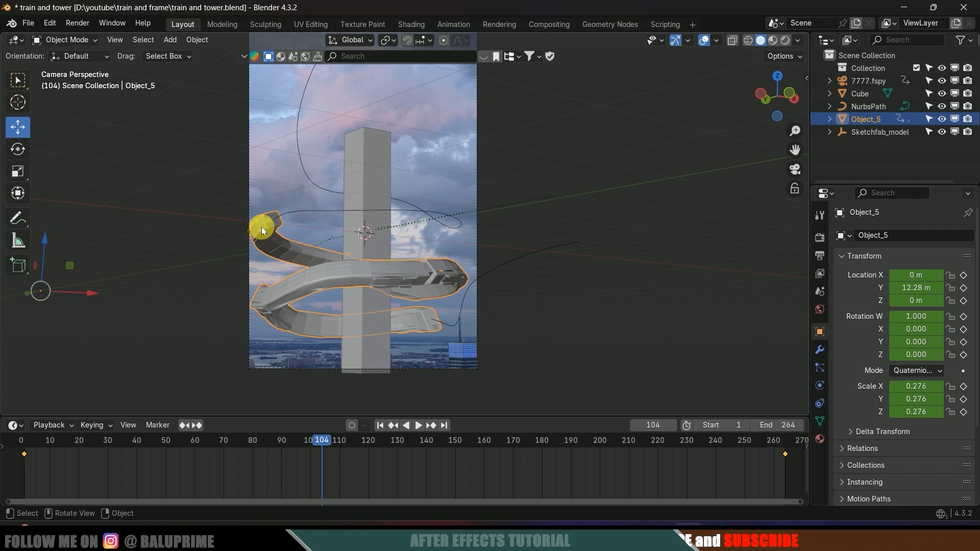
{"action": "middle_click_drag", "start_coordinate": [320, 221], "coordinate": [316, 228]}
- Tilt two of NurbsPath's control points by 56.9° in Edit Mode
{"action": "left_click", "coordinate": [369, 255]}
{"action": "middle_click_drag", "start_coordinate": [369, 256], "coordinate": [388, 315]}
{"action": "scroll", "coordinate": [389, 315], "scroll_direction": "up", "scroll_amount": 4}
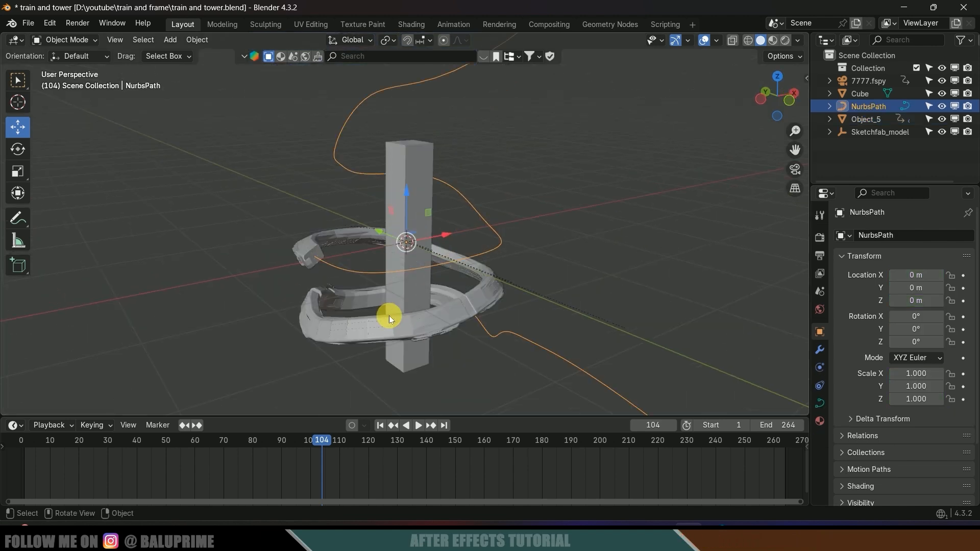
{"action": "key", "text": "Tab"}
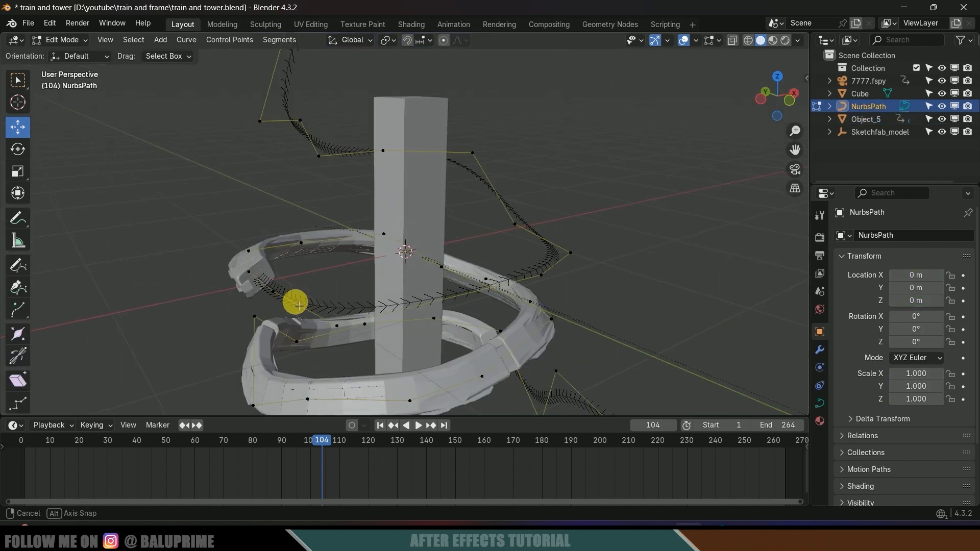
{"action": "middle_click_drag", "start_coordinate": [293, 302], "coordinate": [237, 324]}
{"action": "left_click", "coordinate": [172, 294], "text": "shift"}
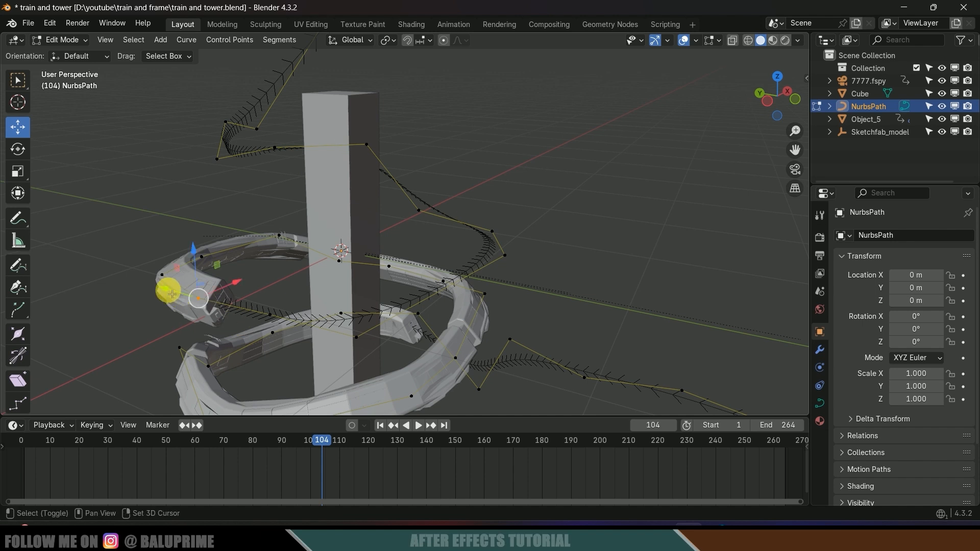
{"action": "left_click", "coordinate": [168, 279], "text": "shift"}
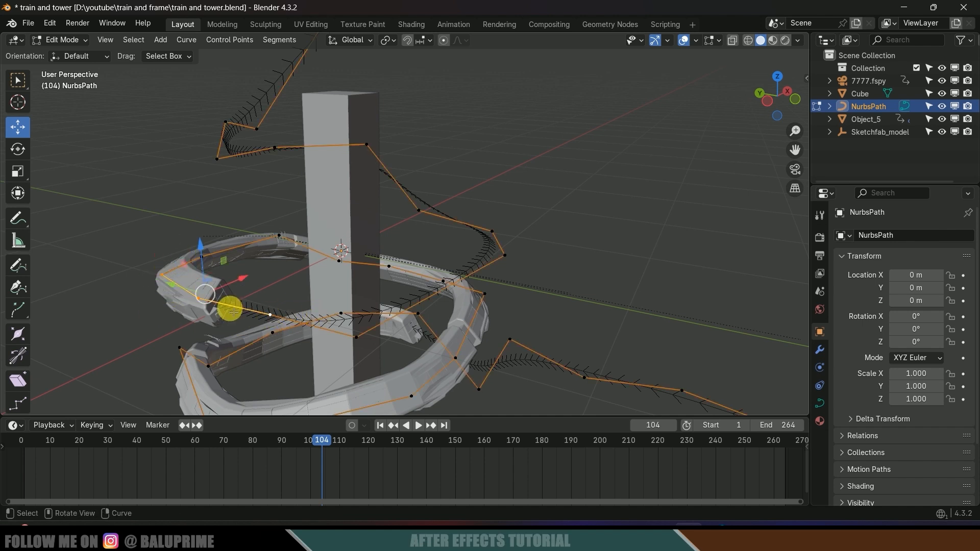
{"action": "middle_click_drag", "start_coordinate": [226, 308], "coordinate": [247, 275]}
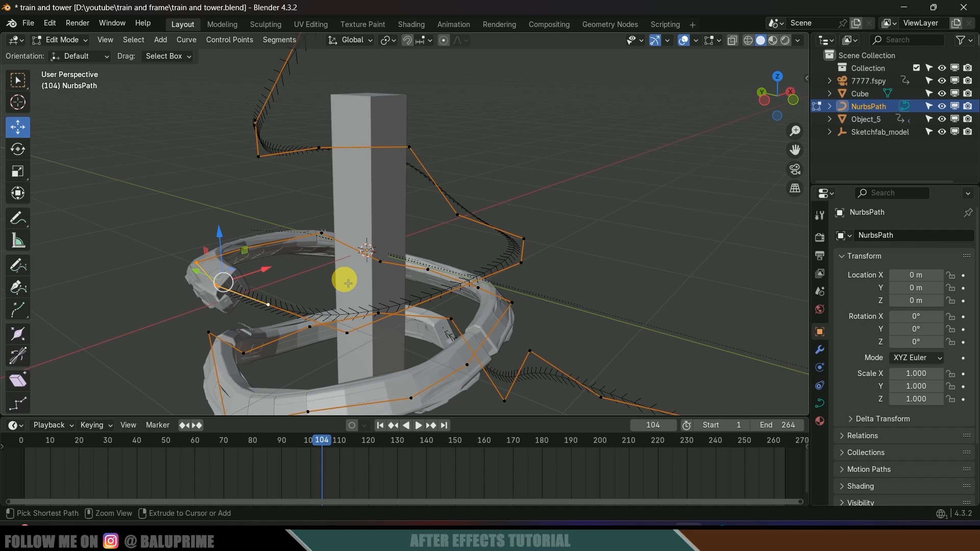
{"action": "key", "text": "ctrl+t"}
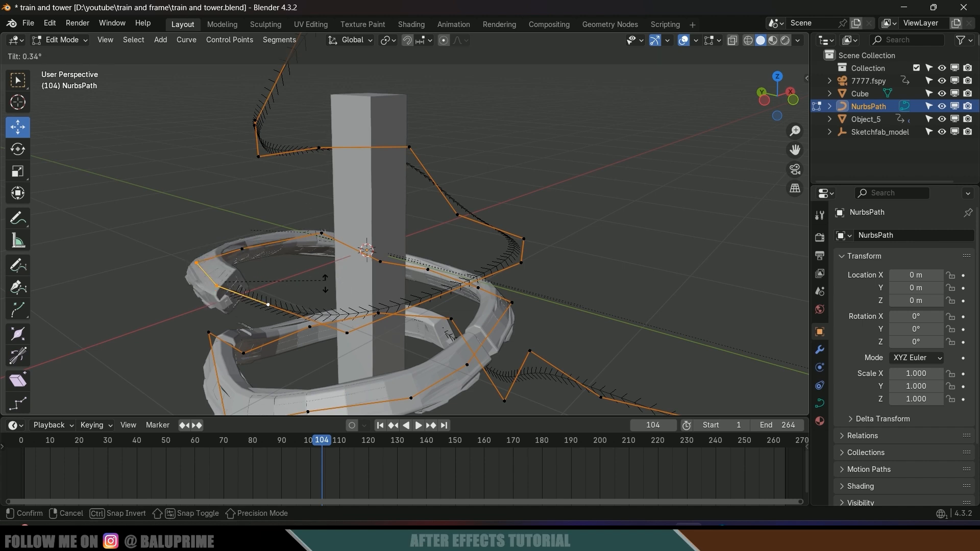
{"action": "left_click", "coordinate": [284, 353]}
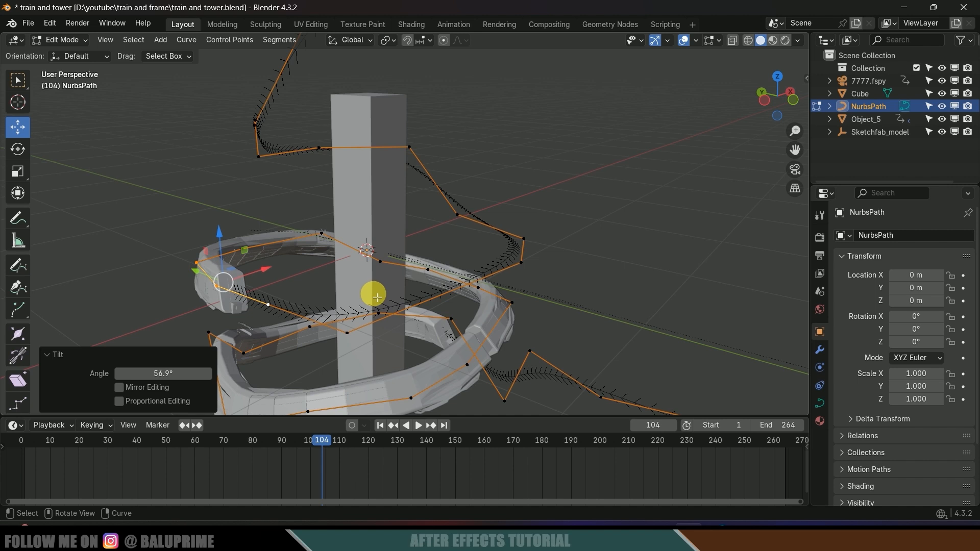
- Return to Object Mode, preview the banked train through the camera, and save
{"action": "left_click", "coordinate": [60, 40]}
{"action": "left_click", "coordinate": [66, 56]}
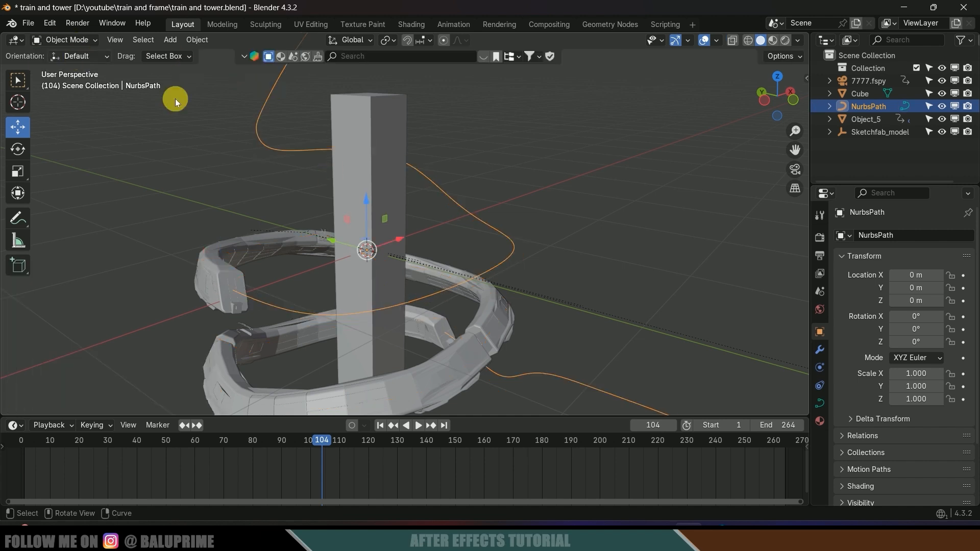
{"action": "middle_click_drag", "start_coordinate": [382, 227], "coordinate": [380, 210]}
{"action": "key", "text": "KP_0"}
{"action": "key", "text": "space"}
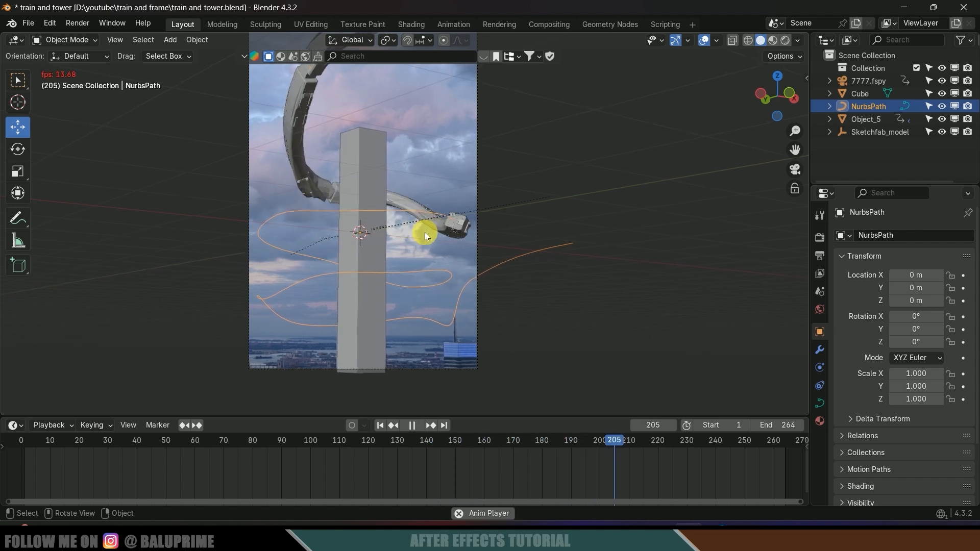
{"action": "key", "text": "Escape"}
{"action": "key", "text": "ctrl+s"}
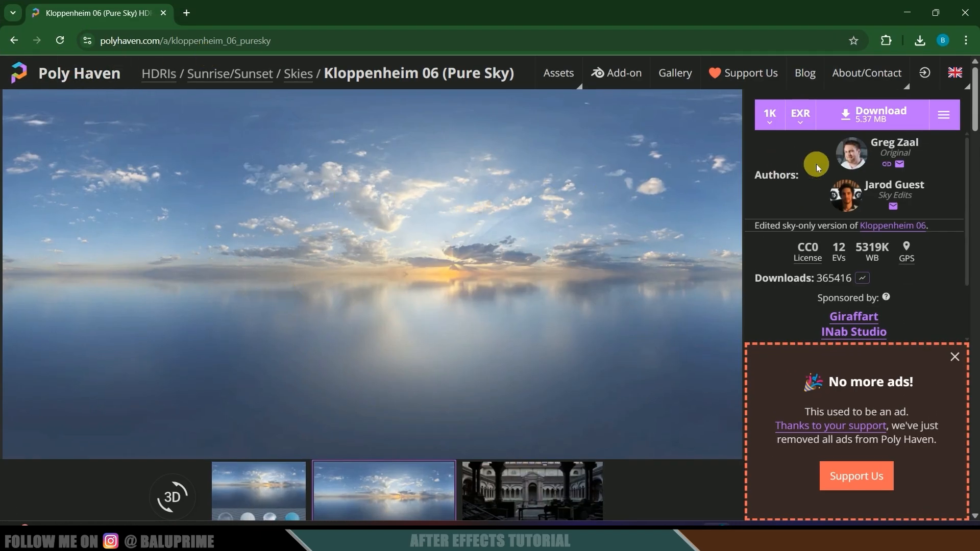
- Download the Kloppenheim 06 (Pure Sky) HDRI as a 1K EXR
{"action": "left_click", "coordinate": [883, 117]}
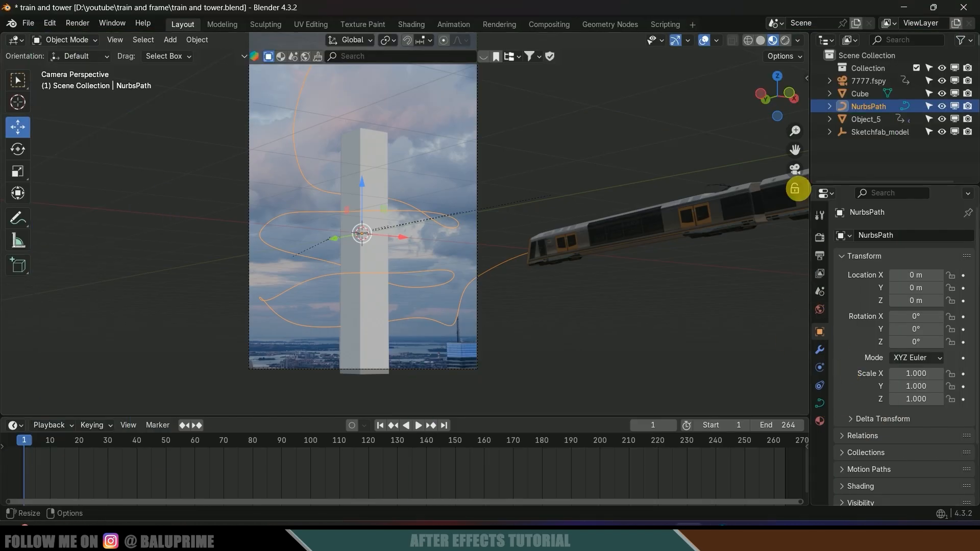
- Switch to Rendered shading and set the World color to an Environment Texture using kloppenheim_06_puresky_1k.exr
{"action": "left_click", "coordinate": [787, 41]}
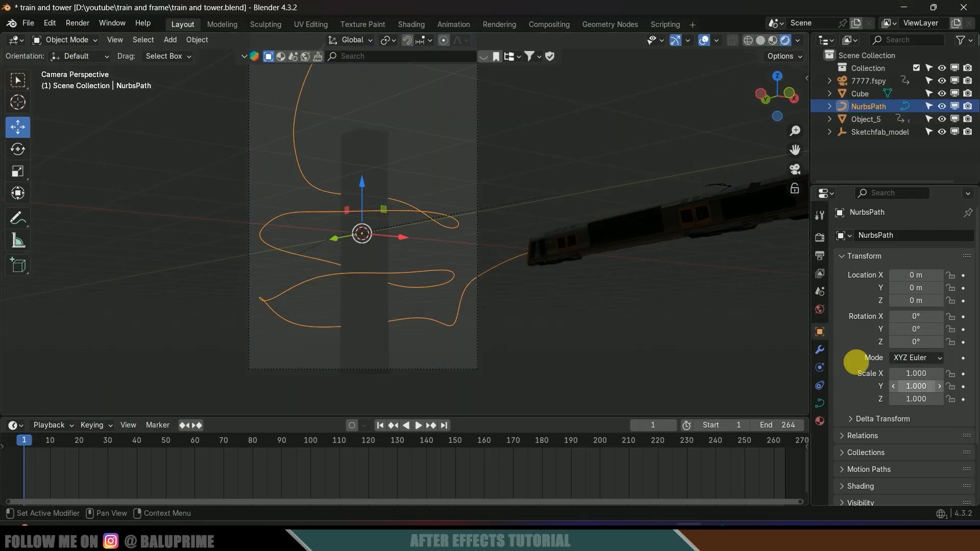
{"action": "left_click", "coordinate": [820, 309]}
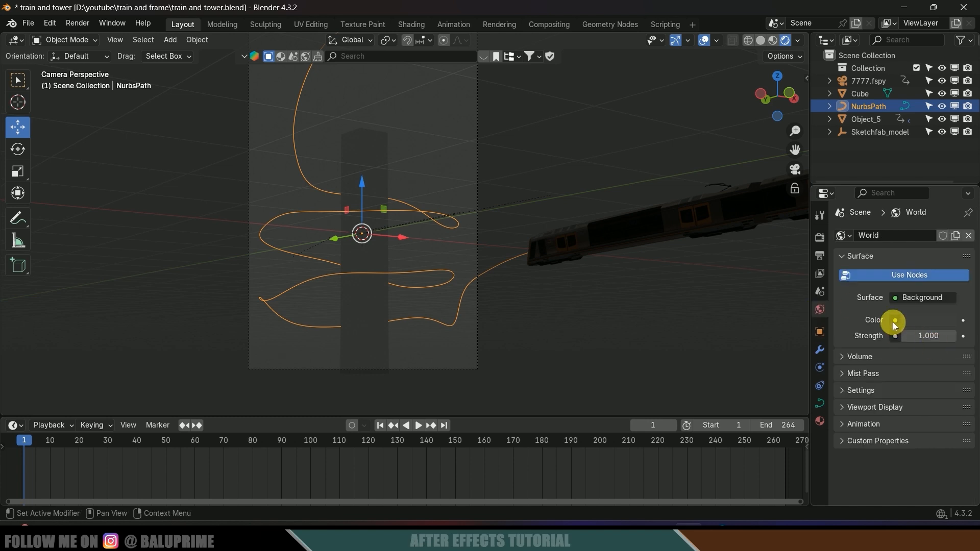
{"action": "left_click", "coordinate": [895, 320]}
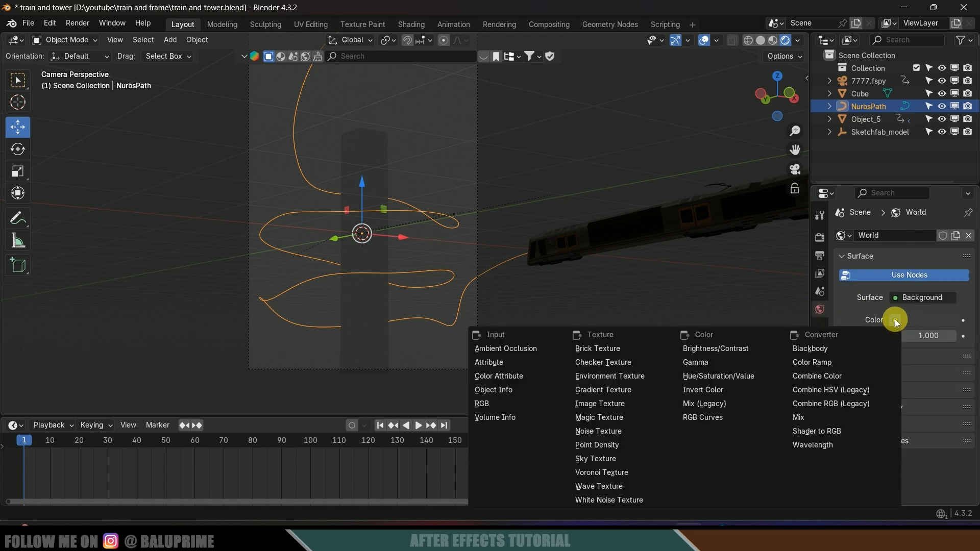
{"action": "left_click", "coordinate": [617, 380]}
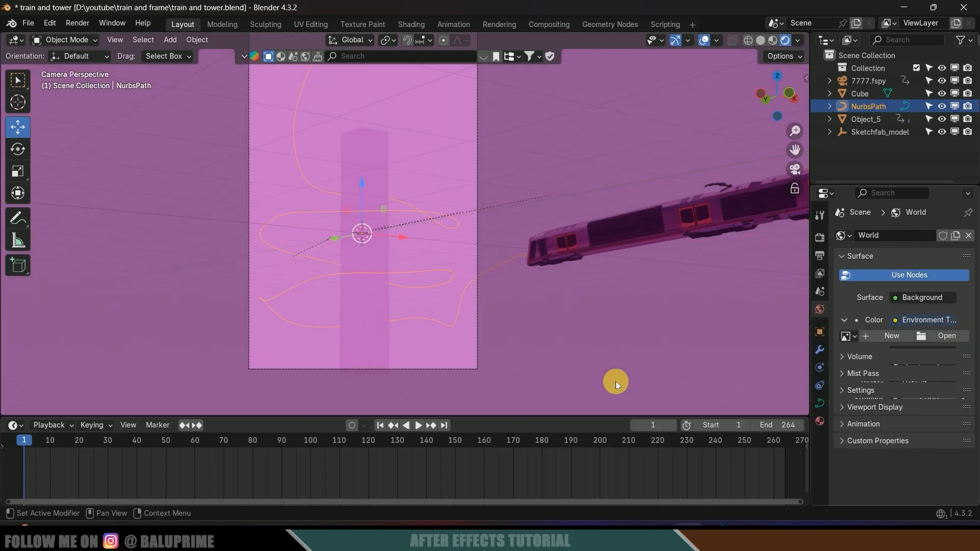
{"action": "left_click", "coordinate": [944, 339]}
{"action": "left_click", "coordinate": [399, 155]}
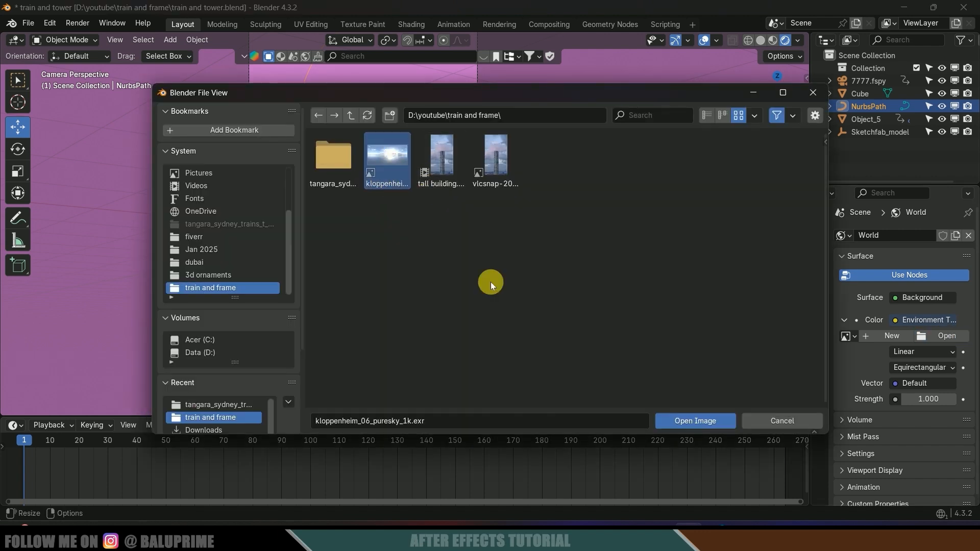
{"action": "left_click", "coordinate": [691, 422]}
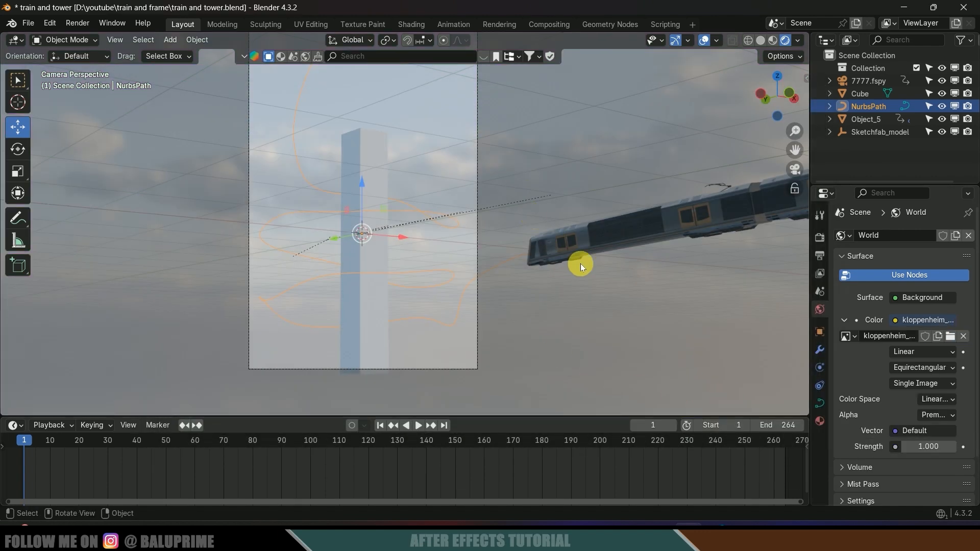
- Enable Transparent under Film in Render Properties and preview the animation
{"action": "left_click", "coordinate": [819, 239]}
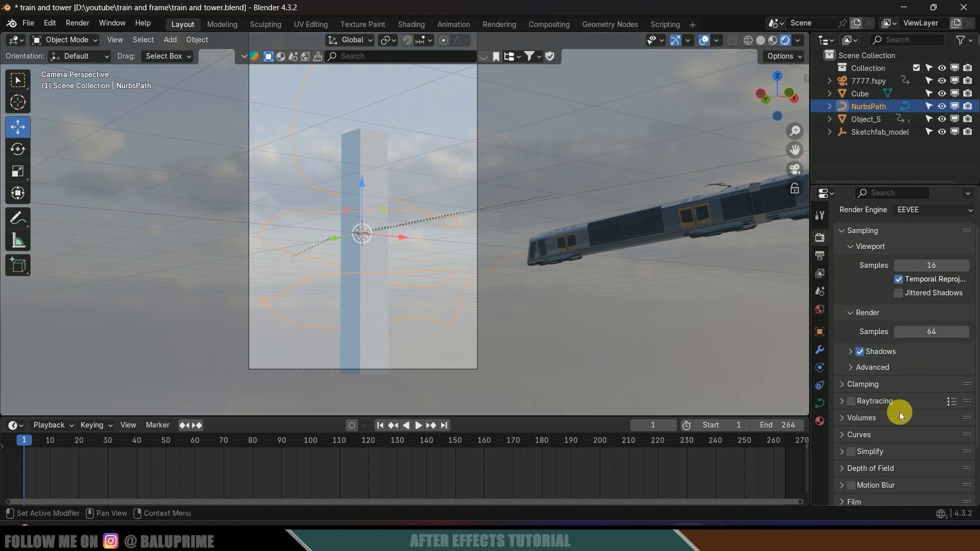
{"action": "scroll", "coordinate": [916, 442], "scroll_direction": "down", "scroll_amount": 3}
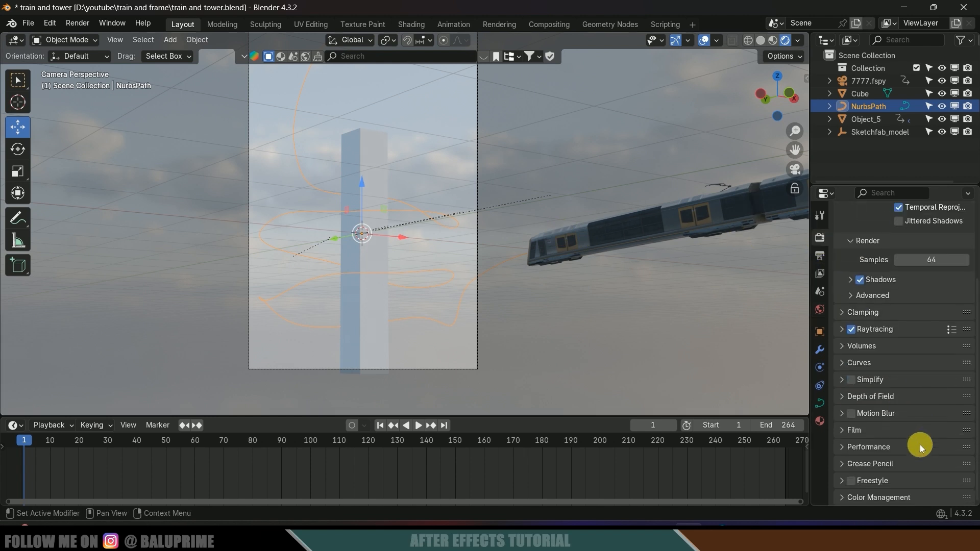
{"action": "left_click", "coordinate": [839, 430]}
{"action": "scroll", "coordinate": [867, 439], "scroll_direction": "down", "scroll_amount": 2}
{"action": "left_click", "coordinate": [893, 410]}
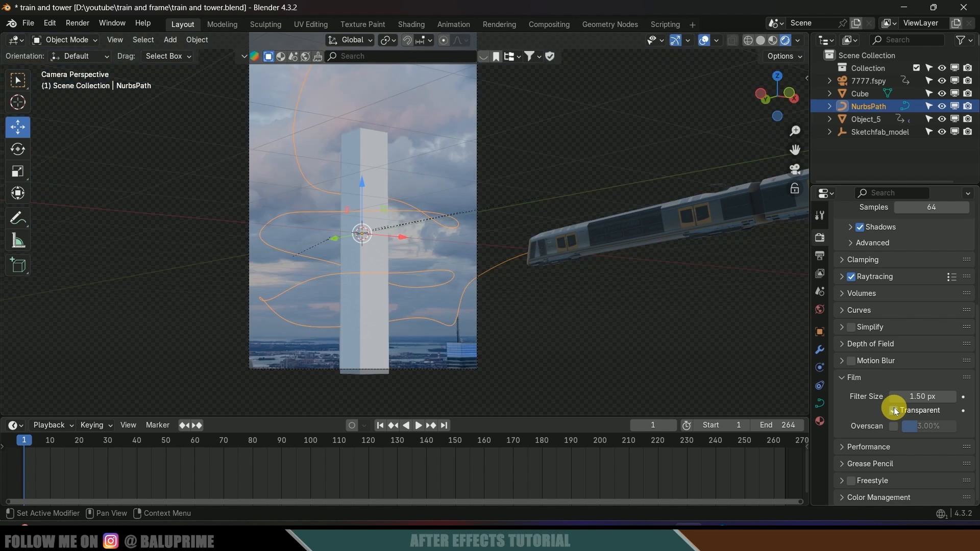
{"action": "scroll", "coordinate": [855, 410], "scroll_direction": "up", "scroll_amount": 2}
{"action": "key", "text": "space"}
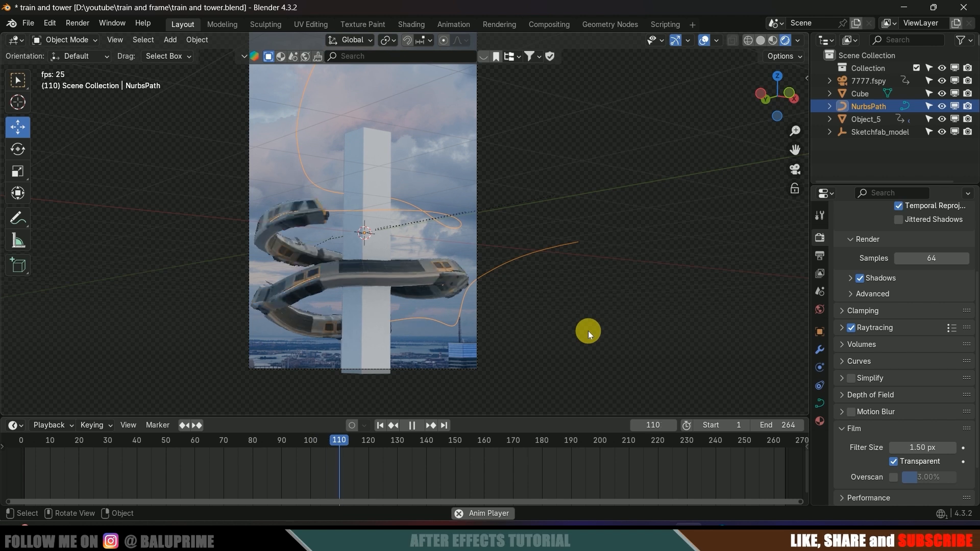
{"action": "key", "text": "space"}
- Change the View Transform from AgX to Standard and replay from frame 1
{"action": "scroll", "coordinate": [893, 383], "scroll_direction": "down", "scroll_amount": 2}
{"action": "scroll", "coordinate": [872, 408], "scroll_direction": "up", "scroll_amount": 2}
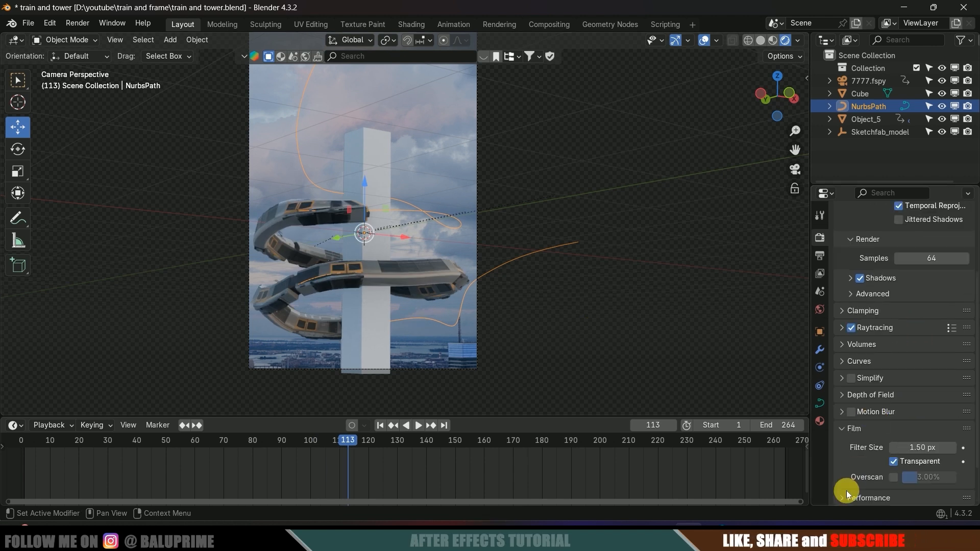
{"action": "scroll", "coordinate": [864, 470], "scroll_direction": "down", "scroll_amount": 10}
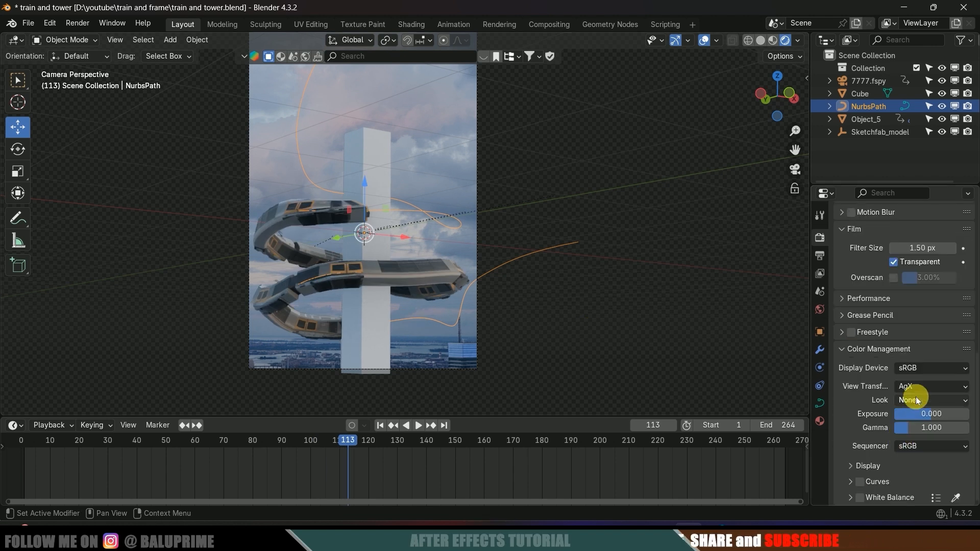
{"action": "left_click", "coordinate": [932, 389]}
{"action": "left_click", "coordinate": [929, 401]}
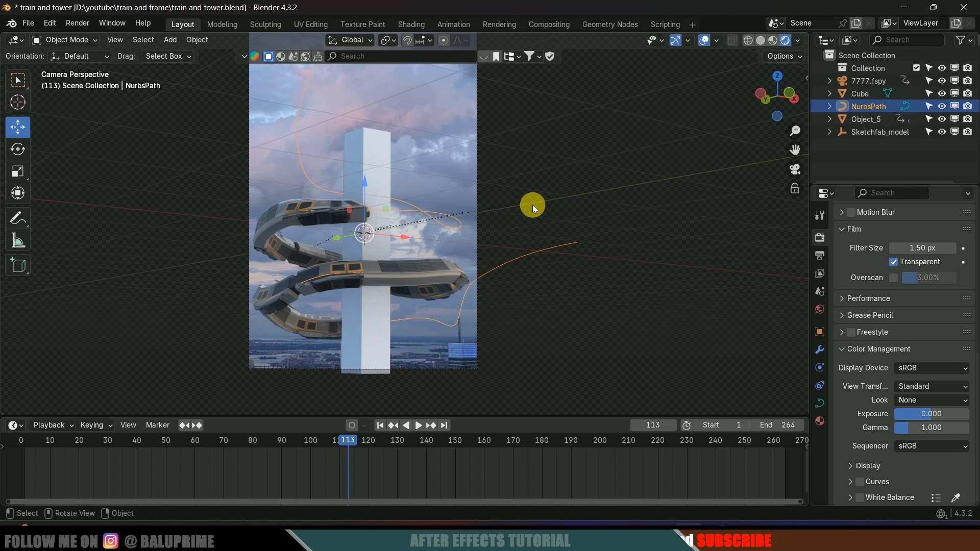
{"action": "key", "text": "shift+Left"}
{"action": "key", "text": "space"}
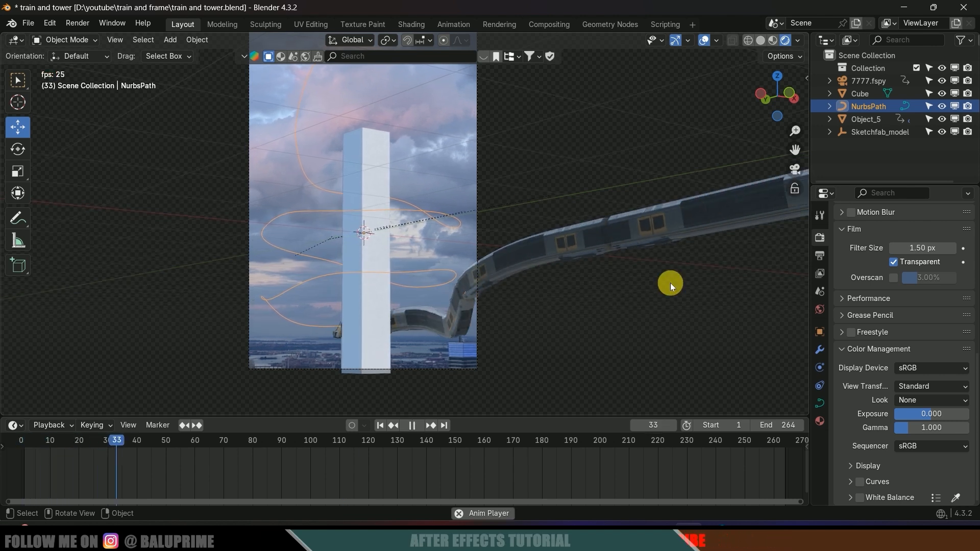
{"action": "key", "text": "space"}
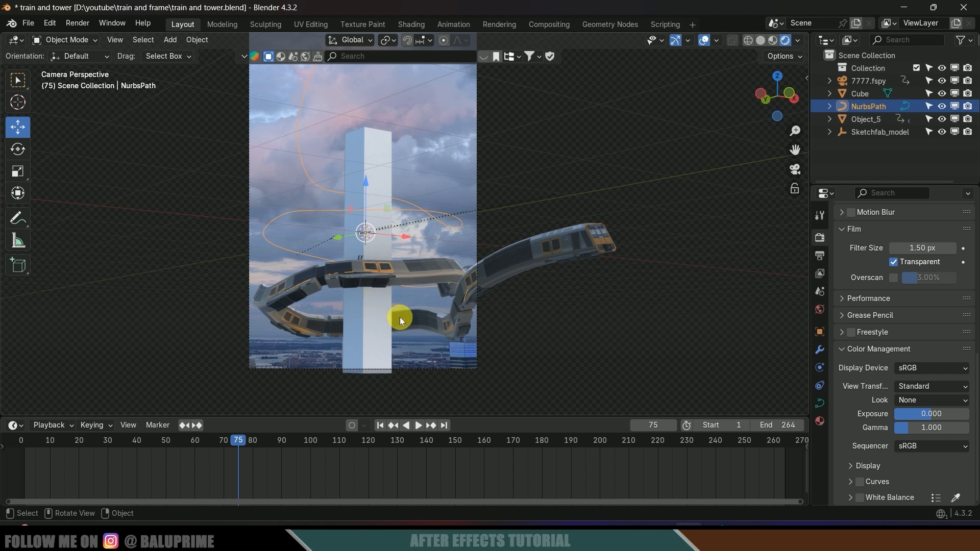
{"action": "key", "text": "shift+a"}
- Add a Sun light, raise it, shift it about −1.08 m along X, and aim it at the tower
{"action": "mouse_move", "coordinate": [345, 425]}
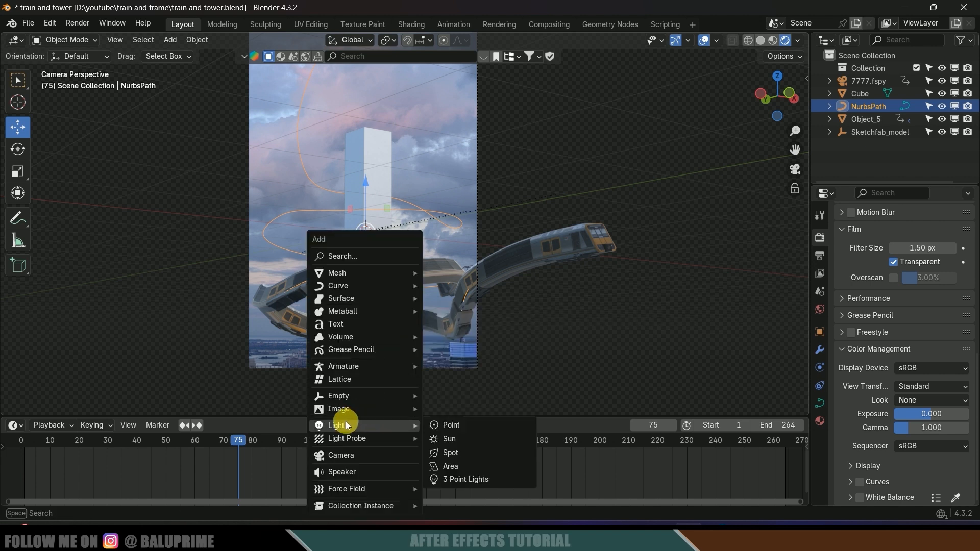
{"action": "left_click", "coordinate": [448, 439]}
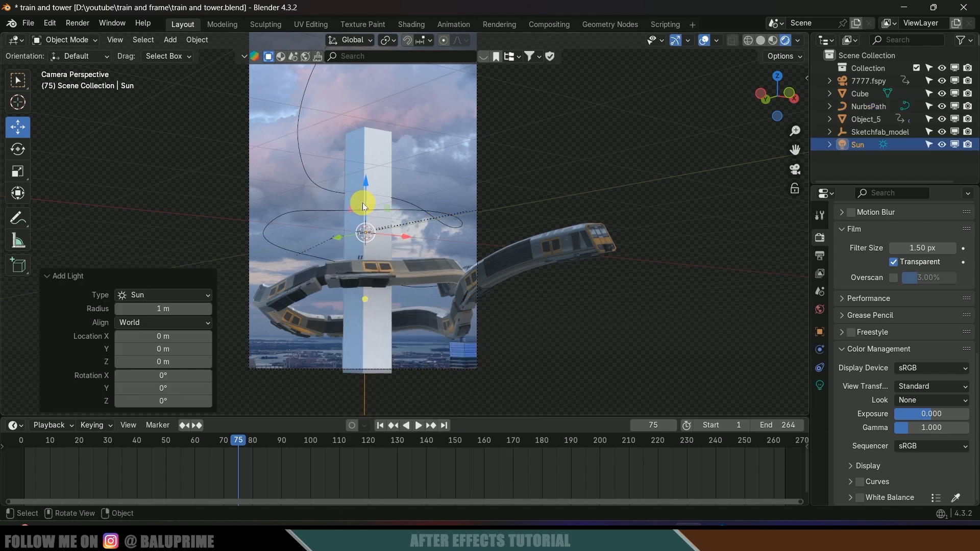
{"action": "left_click_drag", "start_coordinate": [363, 206], "coordinate": [359, 107]}
{"action": "left_click_drag", "start_coordinate": [422, 140], "coordinate": [315, 155]}
{"action": "left_click", "coordinate": [18, 149]}
{"action": "left_click_drag", "start_coordinate": [260, 107], "coordinate": [176, 160]}
- Select the tower and review the World and Render properties
{"action": "left_click", "coordinate": [326, 335]}
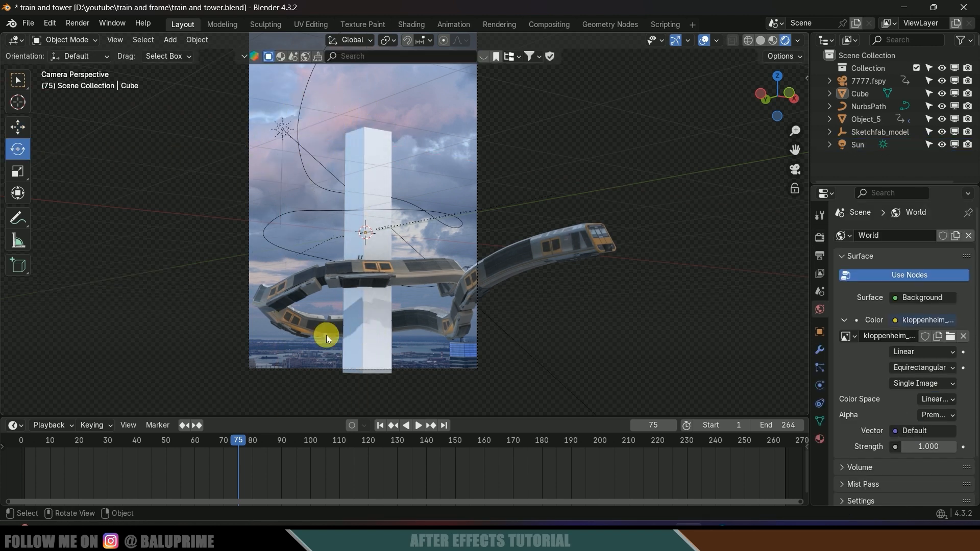
{"action": "left_click", "coordinate": [374, 163]}
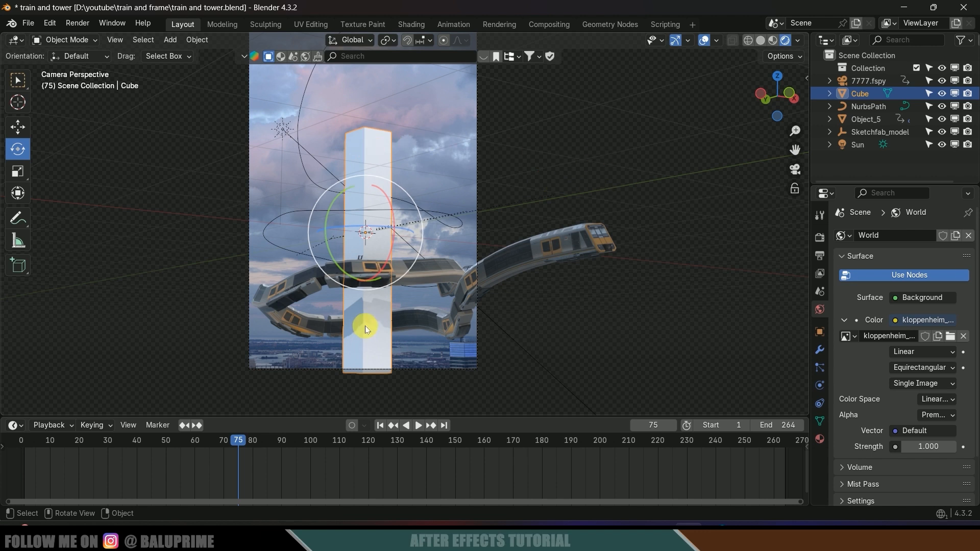
{"action": "left_click", "coordinate": [820, 239]}
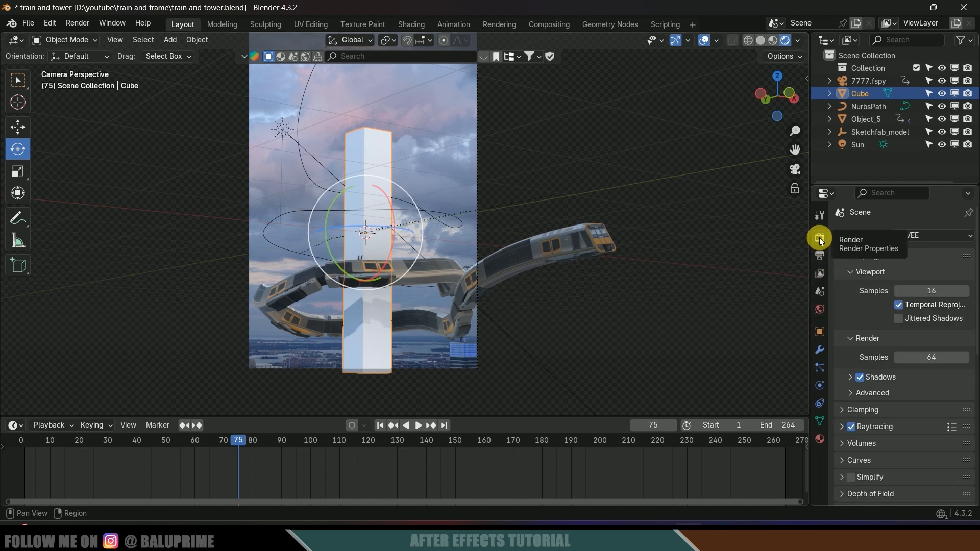
- Switch the render engine to Cycles and render on the GPU device
{"action": "left_click", "coordinate": [929, 236]}
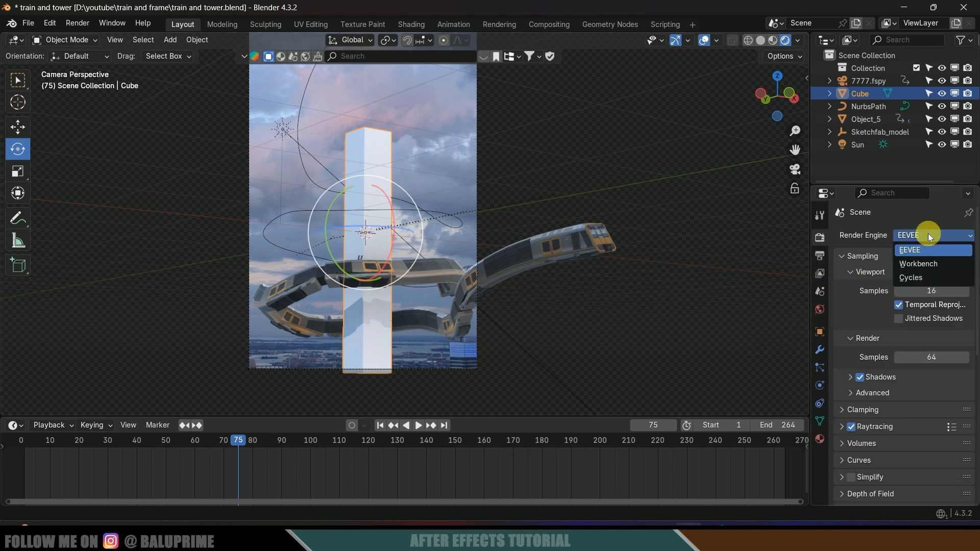
{"action": "left_click", "coordinate": [913, 277]}
{"action": "left_click", "coordinate": [917, 268]}
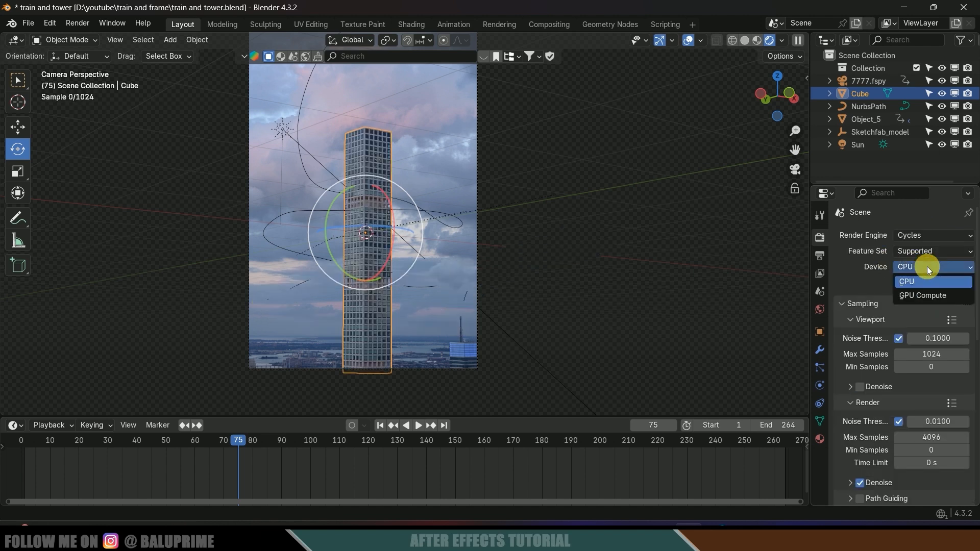
{"action": "left_click", "coordinate": [916, 297]}
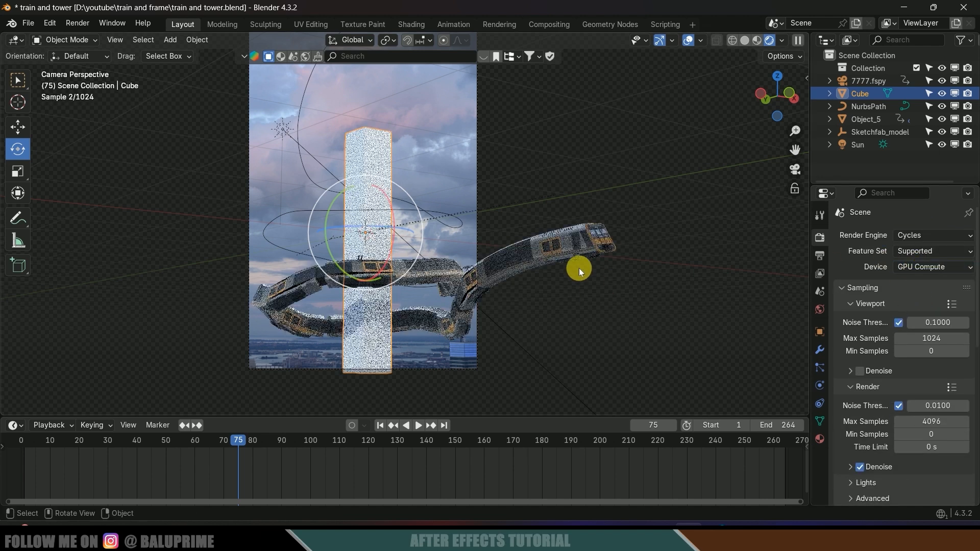
- Tick Shadow Catcher under the Cube's Object Properties visibility settings
{"action": "left_click", "coordinate": [820, 331]}
{"action": "scroll", "coordinate": [847, 377], "scroll_direction": "down", "scroll_amount": 5}
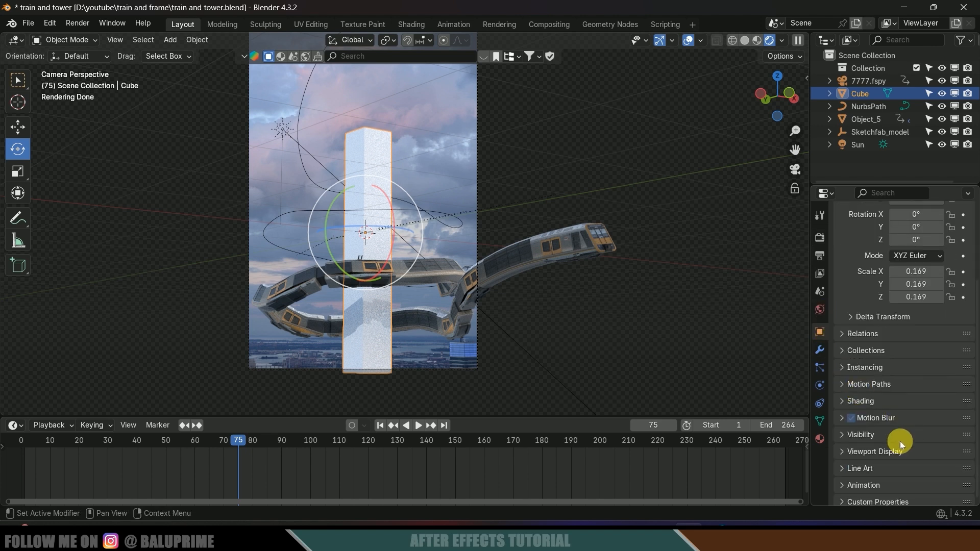
{"action": "left_click", "coordinate": [861, 434]}
{"action": "scroll", "coordinate": [844, 438], "scroll_direction": "down", "scroll_amount": 4}
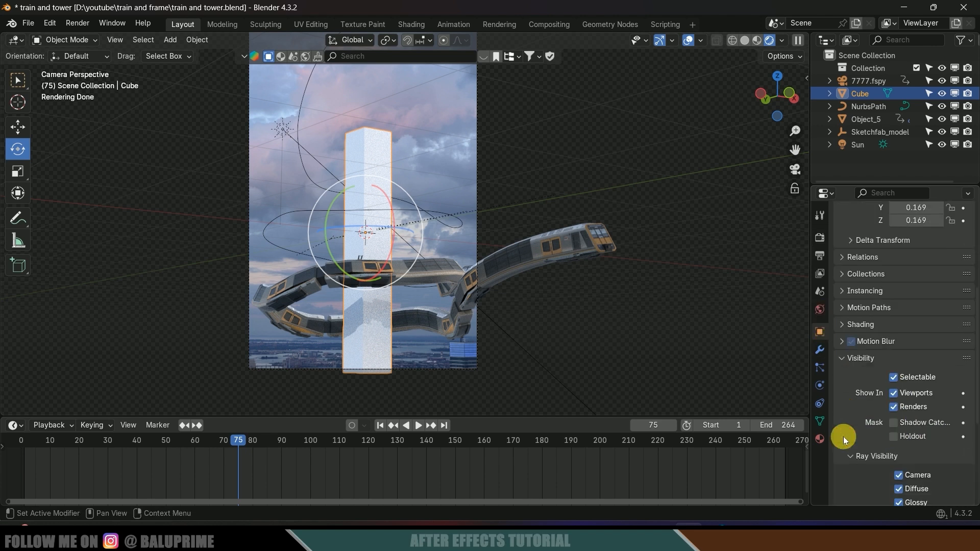
{"action": "left_click", "coordinate": [896, 424]}
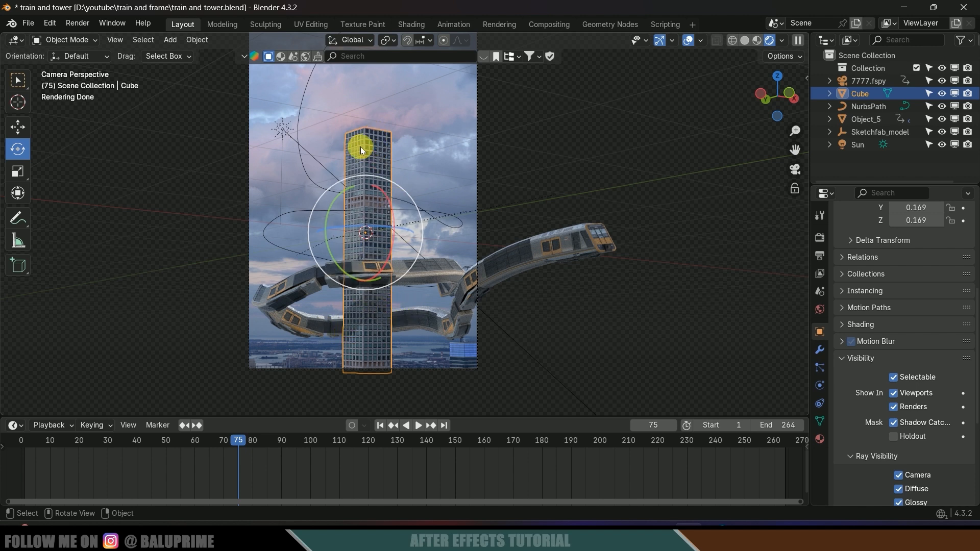
{"action": "left_click", "coordinate": [820, 237]}
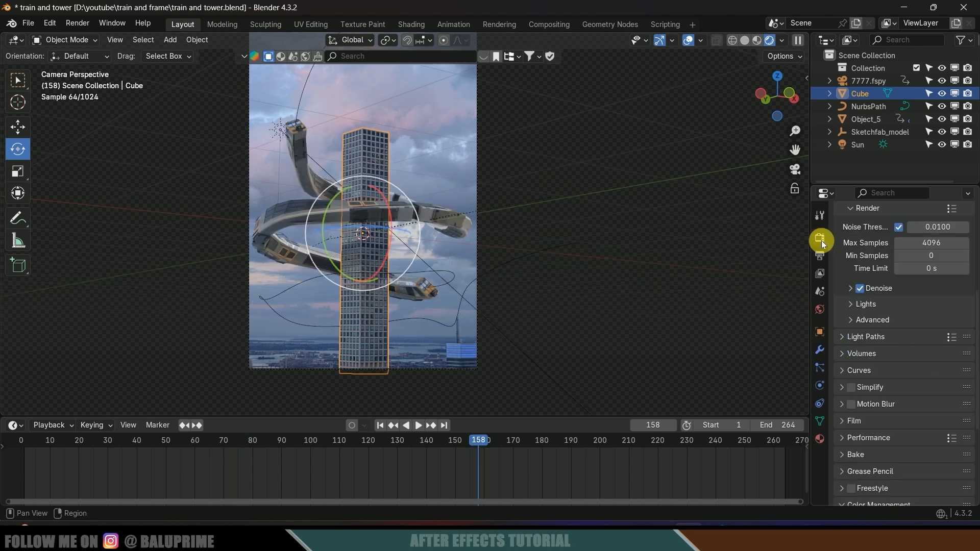
- Set the render's maximum samples to 16 and noise threshold to 0.1
{"action": "scroll", "coordinate": [894, 321], "scroll_direction": "up", "scroll_amount": 8}
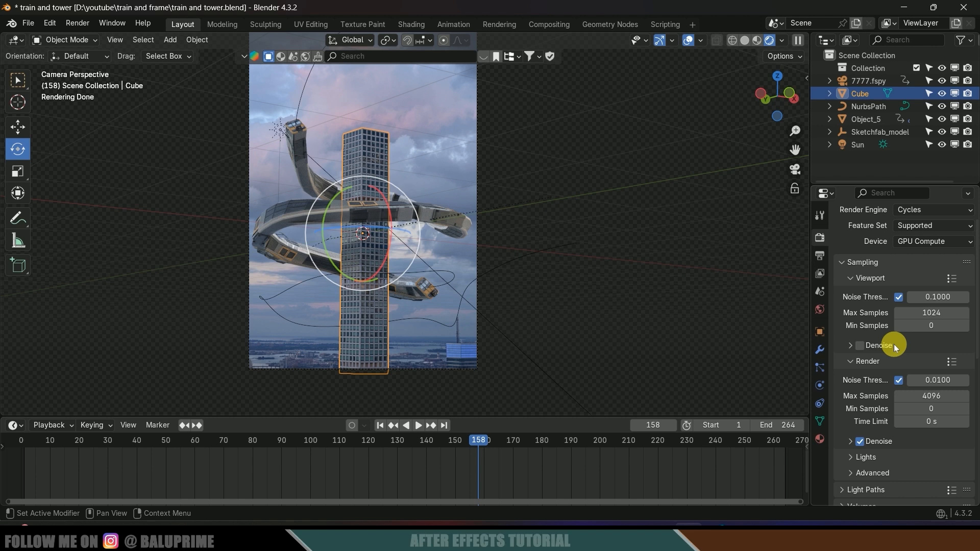
{"action": "scroll", "coordinate": [837, 267], "scroll_direction": "down", "scroll_amount": 4}
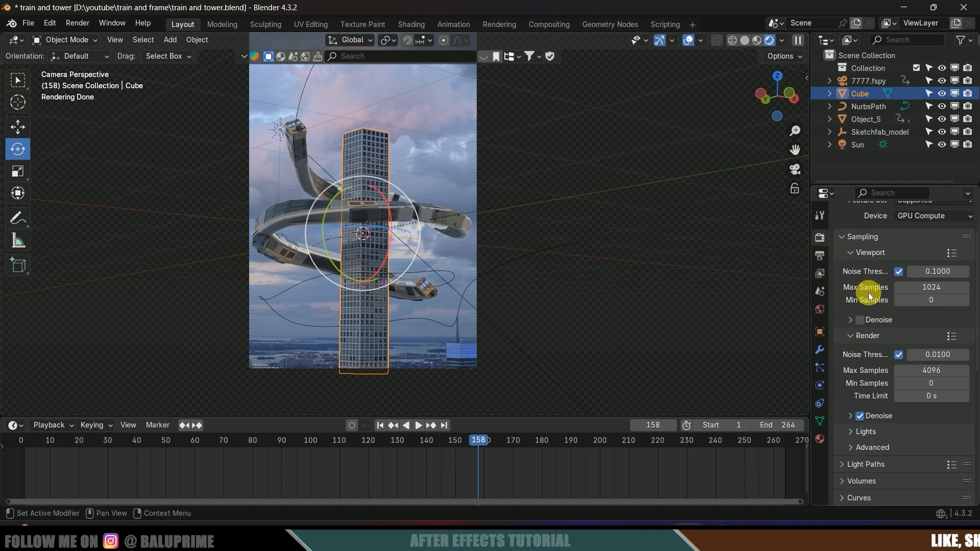
{"action": "left_click", "coordinate": [934, 347]}
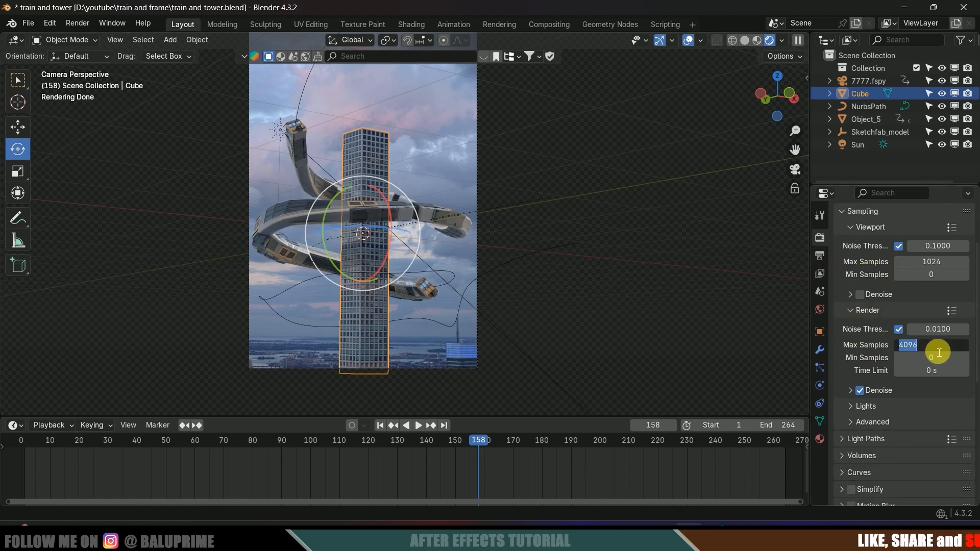
{"action": "type", "text": "16"}
{"action": "key", "text": "Return"}
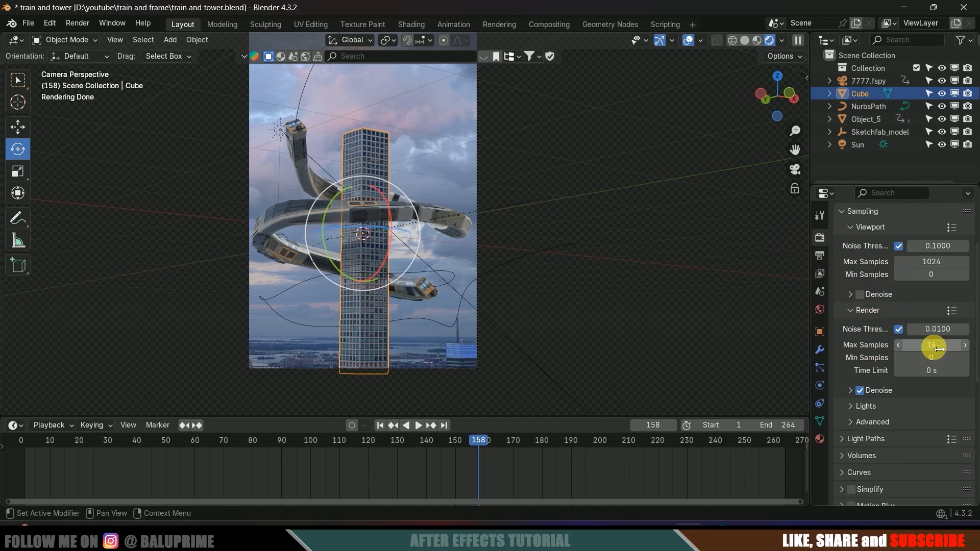
{"action": "left_click", "coordinate": [944, 329]}
{"action": "type", "text": ".1"}
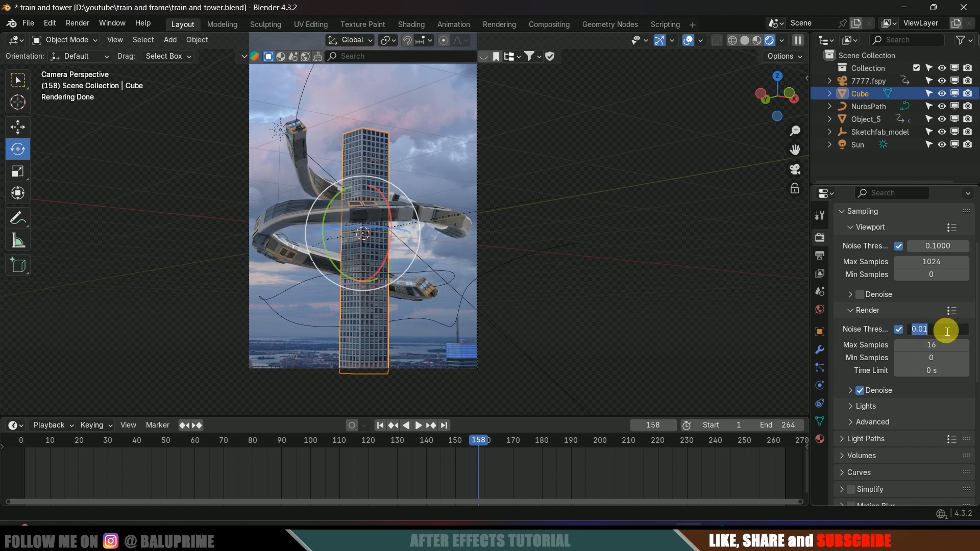
{"action": "key", "text": "Return"}
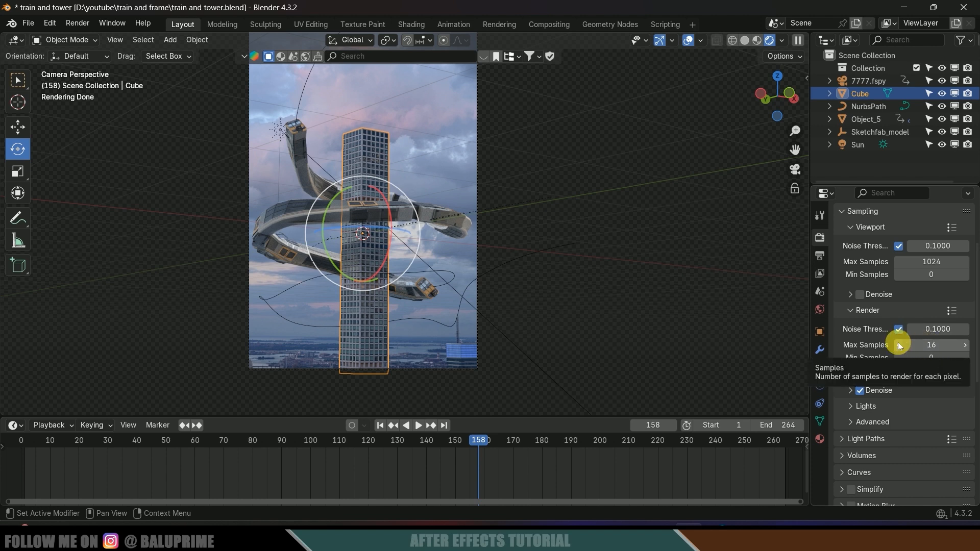
- Apply the Medium High Contrast look in Color Management
{"action": "scroll", "coordinate": [897, 376], "scroll_direction": "down", "scroll_amount": 6}
{"action": "scroll", "coordinate": [897, 376], "scroll_direction": "down", "scroll_amount": 3}
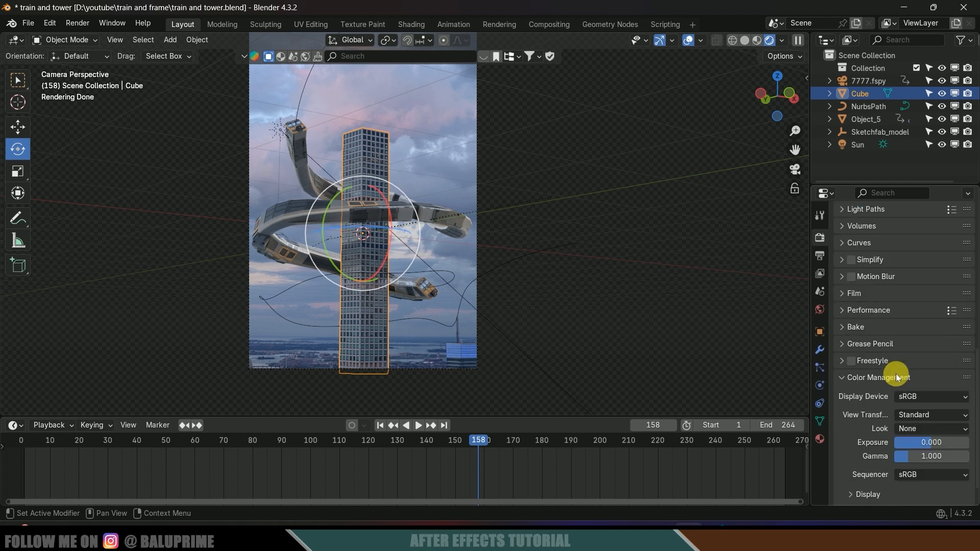
{"action": "scroll", "coordinate": [897, 376], "scroll_direction": "up", "scroll_amount": 15}
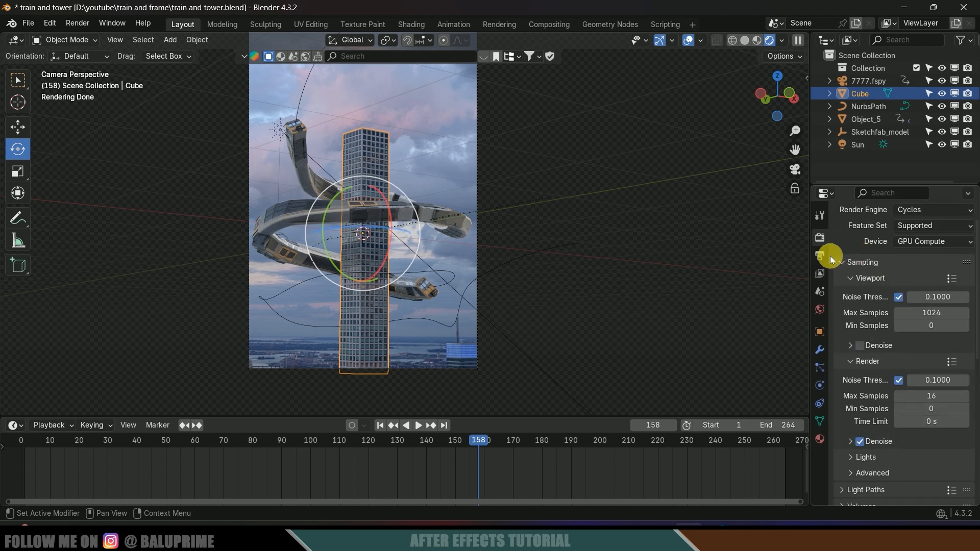
{"action": "scroll", "coordinate": [864, 487], "scroll_direction": "down", "scroll_amount": 12}
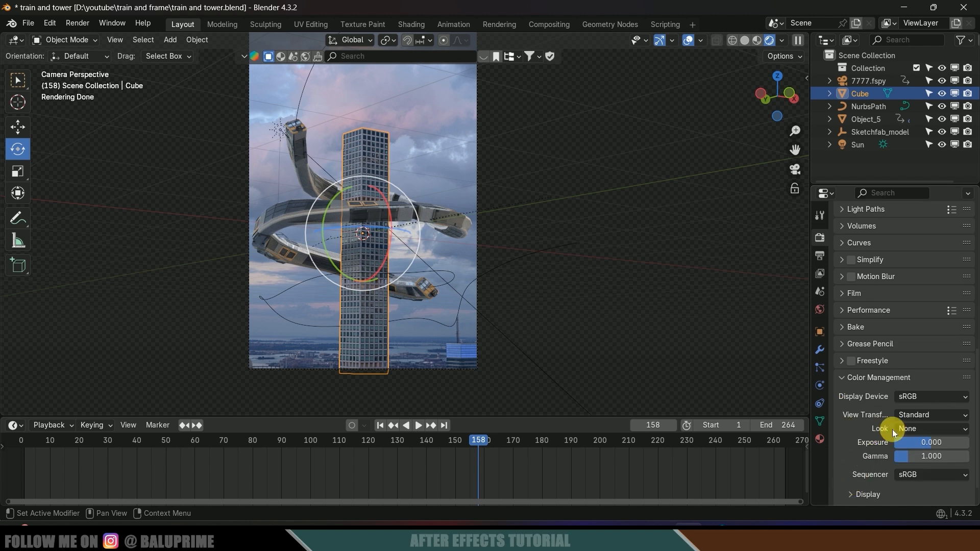
{"action": "left_click", "coordinate": [910, 429]}
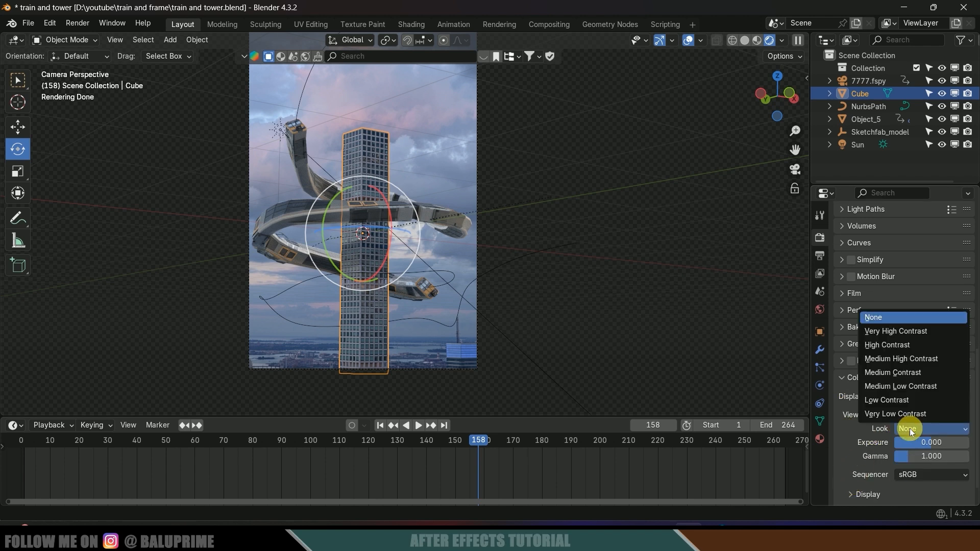
{"action": "left_click", "coordinate": [884, 360]}
{"action": "scroll", "coordinate": [847, 298], "scroll_direction": "up", "scroll_amount": 5}
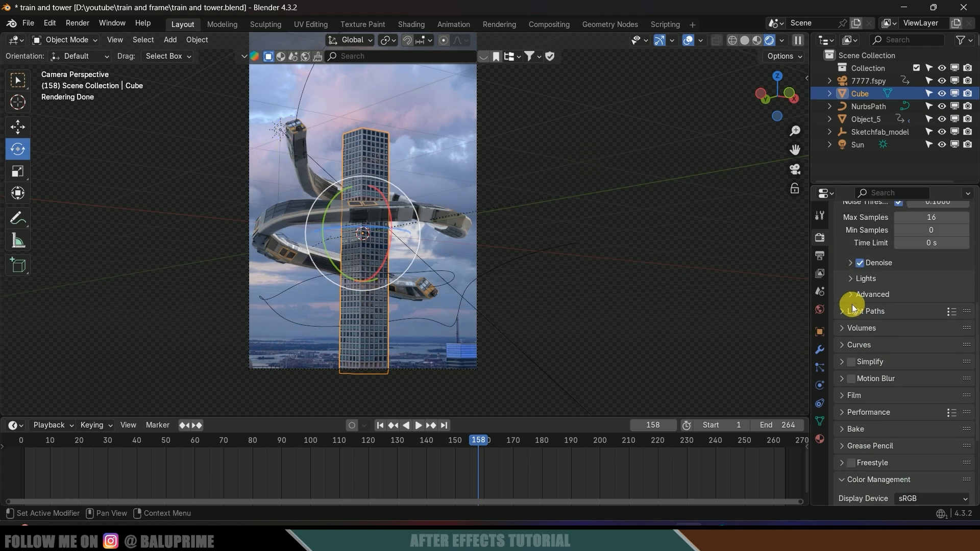
{"action": "left_click", "coordinate": [814, 256]}
{"action": "scroll", "coordinate": [878, 255], "scroll_direction": "up", "scroll_amount": 5}
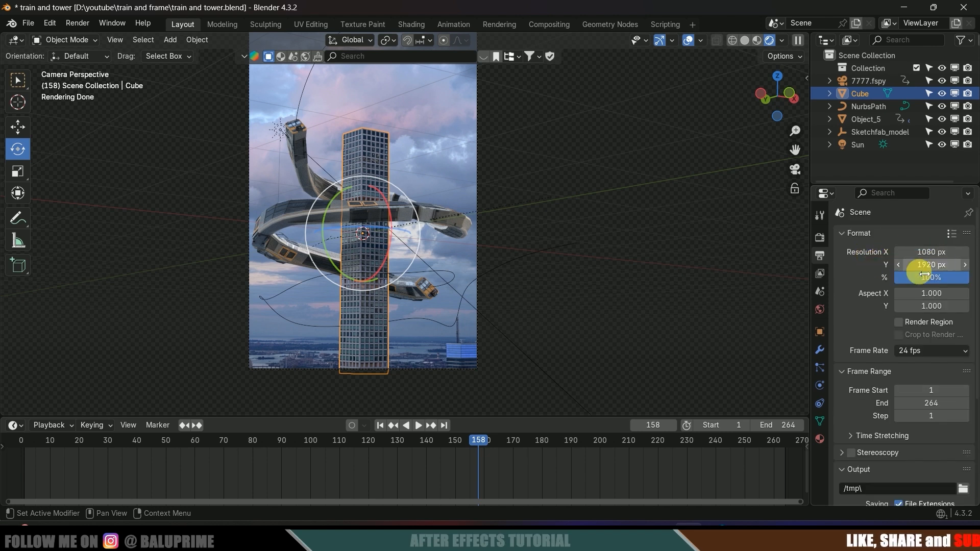
- Enable Render Region and Crop to Render Region in the output settings
{"action": "scroll", "coordinate": [870, 306], "scroll_direction": "down", "scroll_amount": 1}
{"action": "left_click", "coordinate": [898, 296]}
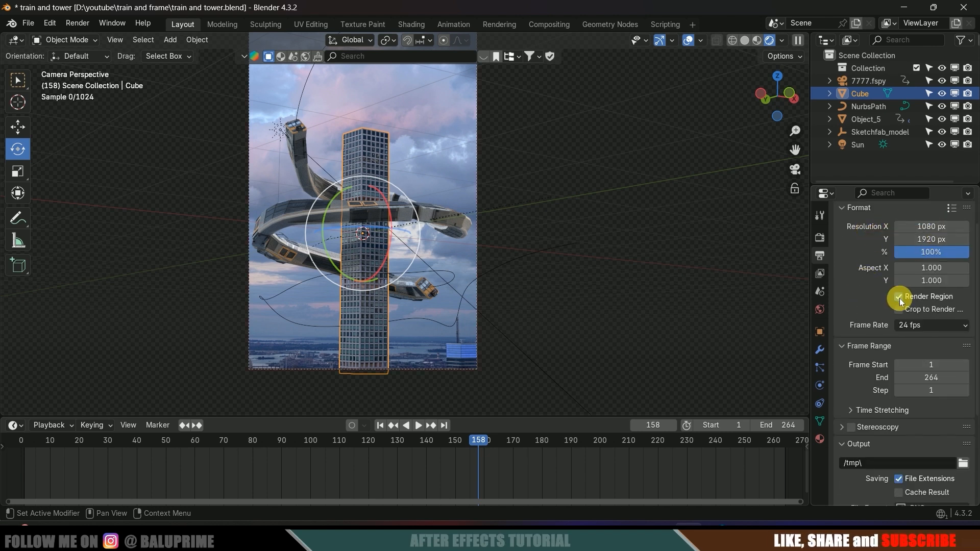
{"action": "left_click", "coordinate": [899, 309]}
{"action": "scroll", "coordinate": [888, 310], "scroll_direction": "down", "scroll_amount": 3}
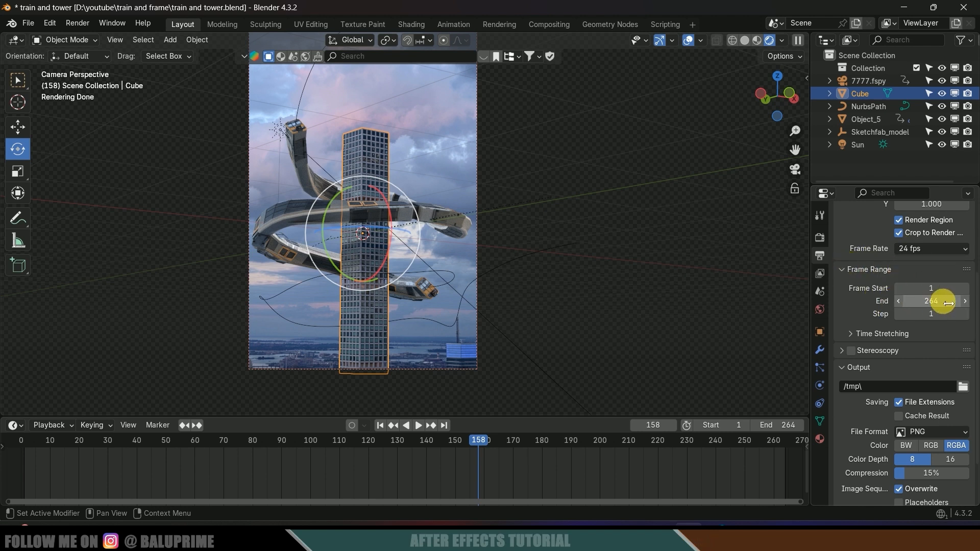
{"action": "scroll", "coordinate": [886, 315], "scroll_direction": "down", "scroll_amount": 3}
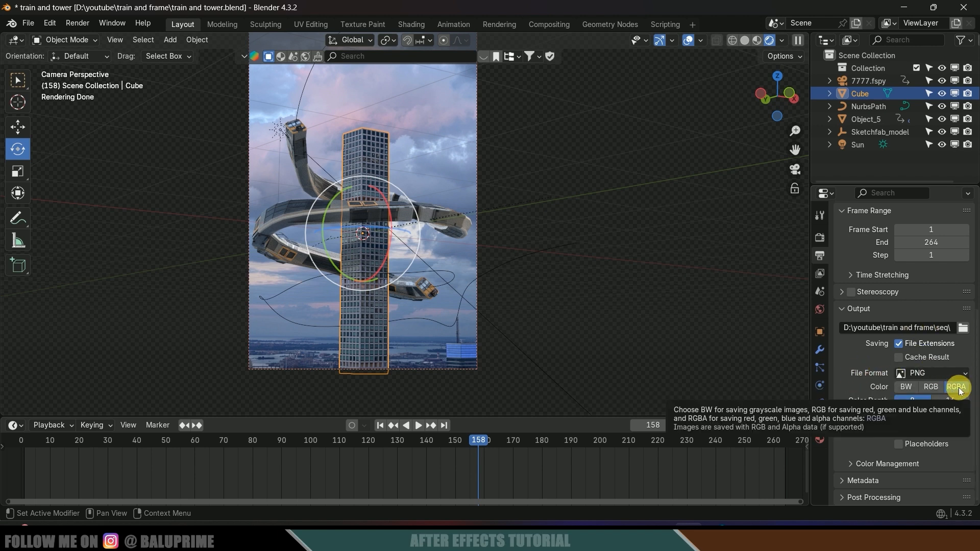
{"action": "scroll", "coordinate": [869, 403], "scroll_direction": "up", "scroll_amount": 5}
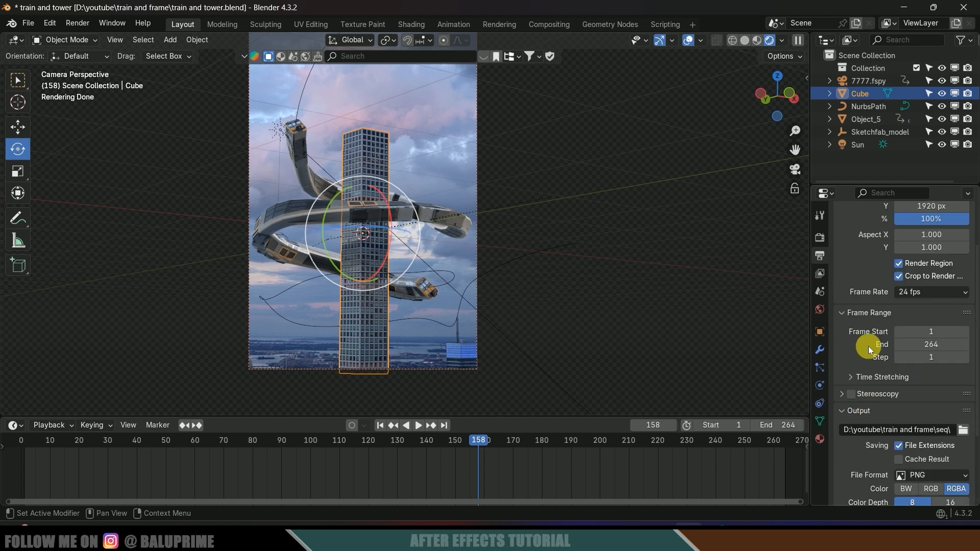
- Review the render and output settings before rendering the animation
{"action": "left_click", "coordinate": [819, 237]}
{"action": "scroll", "coordinate": [862, 352], "scroll_direction": "down", "scroll_amount": 3}
{"action": "scroll", "coordinate": [885, 370], "scroll_direction": "down", "scroll_amount": 5}
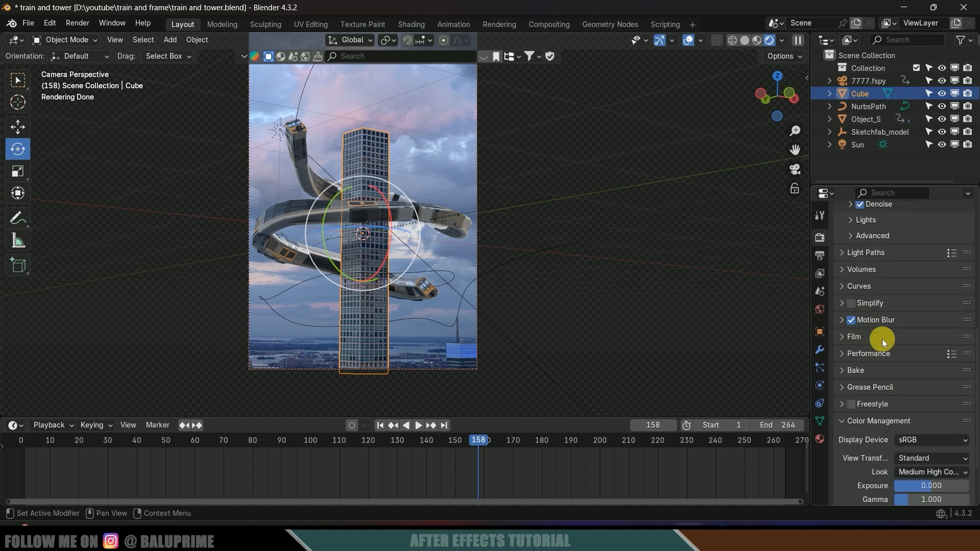
{"action": "scroll", "coordinate": [884, 343], "scroll_direction": "down", "scroll_amount": 3}
{"action": "left_click", "coordinate": [819, 255]}
{"action": "scroll", "coordinate": [853, 383], "scroll_direction": "up", "scroll_amount": 4}
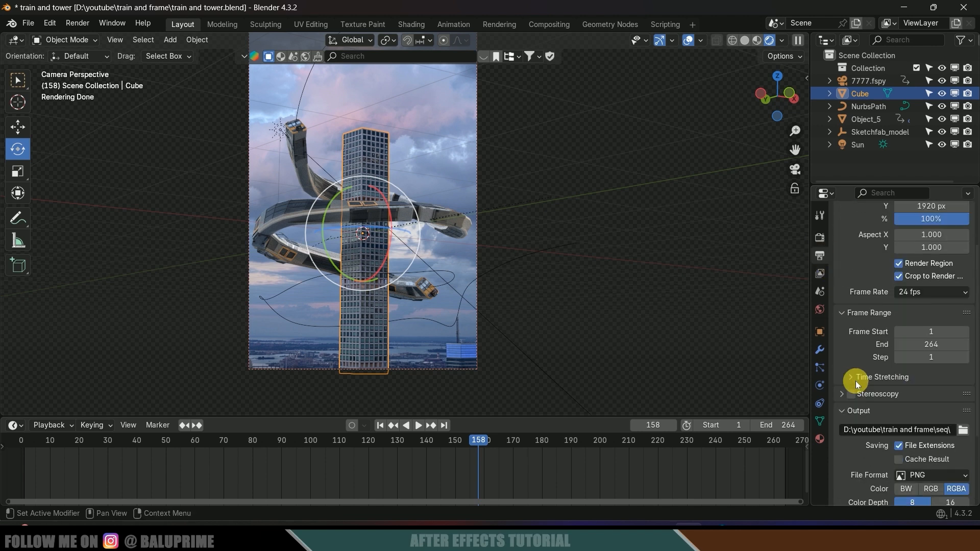
{"action": "scroll", "coordinate": [857, 378], "scroll_direction": "down", "scroll_amount": 4}
{"action": "left_click", "coordinate": [77, 23]}
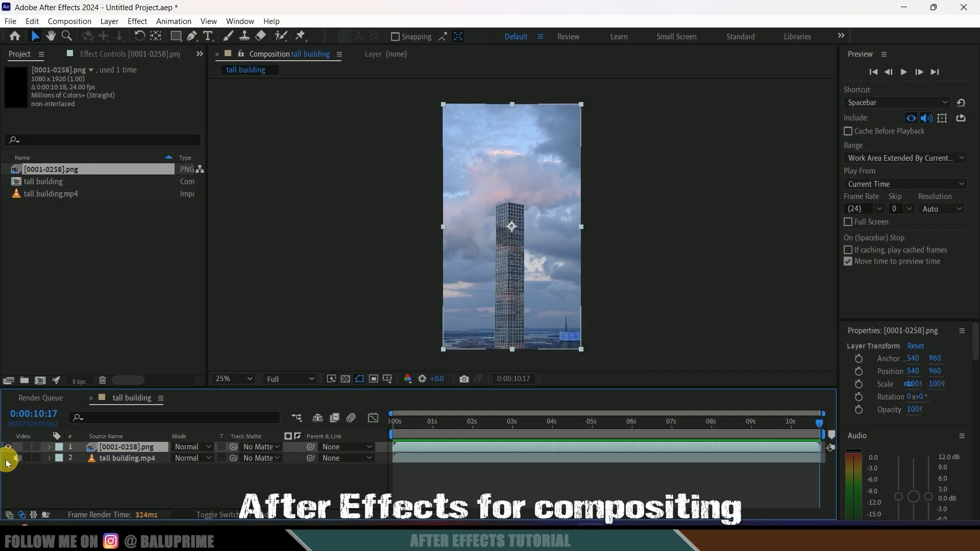
- Check the train overlay by toggling the building video and transparency grid while scrubbing 2–6 seconds
{"action": "left_click", "coordinate": [7, 457]}
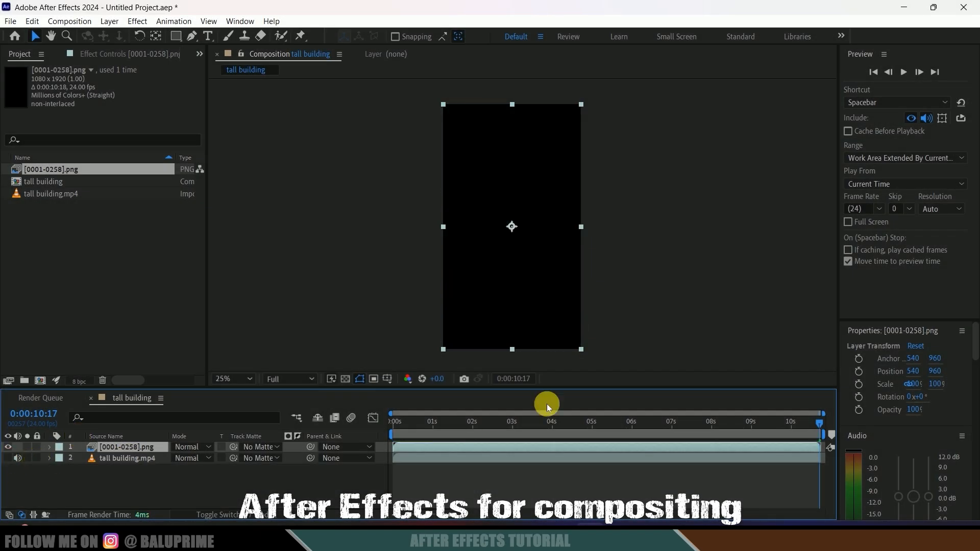
{"action": "left_click", "coordinate": [349, 379]}
{"action": "left_click_drag", "start_coordinate": [400, 428], "coordinate": [636, 444]}
{"action": "left_click", "coordinate": [8, 458]}
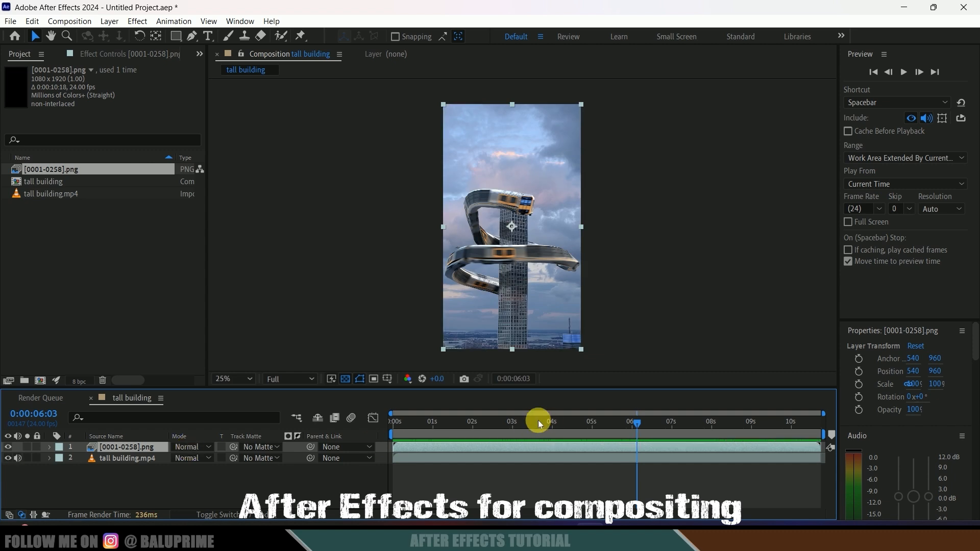
{"action": "left_click_drag", "start_coordinate": [460, 427], "coordinate": [600, 451]}
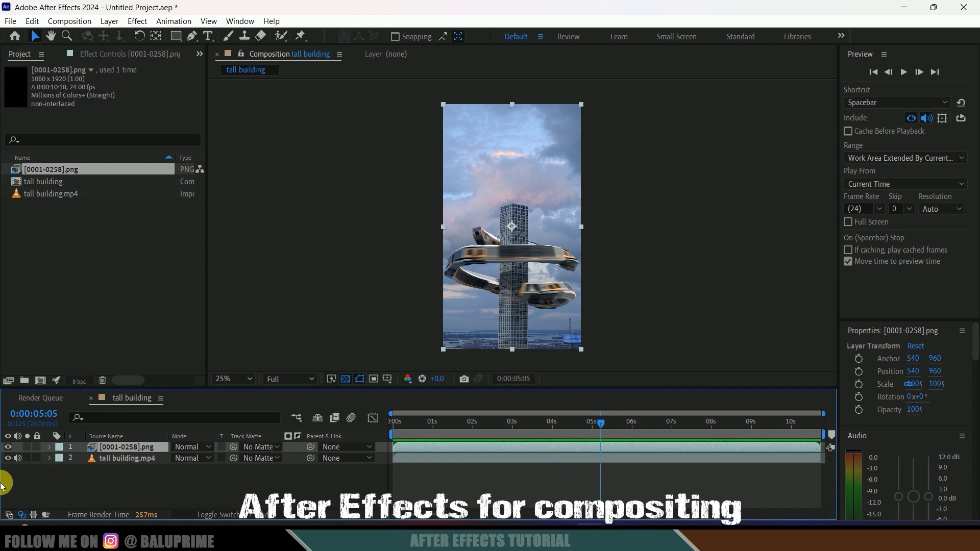
{"action": "left_click", "coordinate": [9, 458]}
{"action": "left_click", "coordinate": [9, 458]}
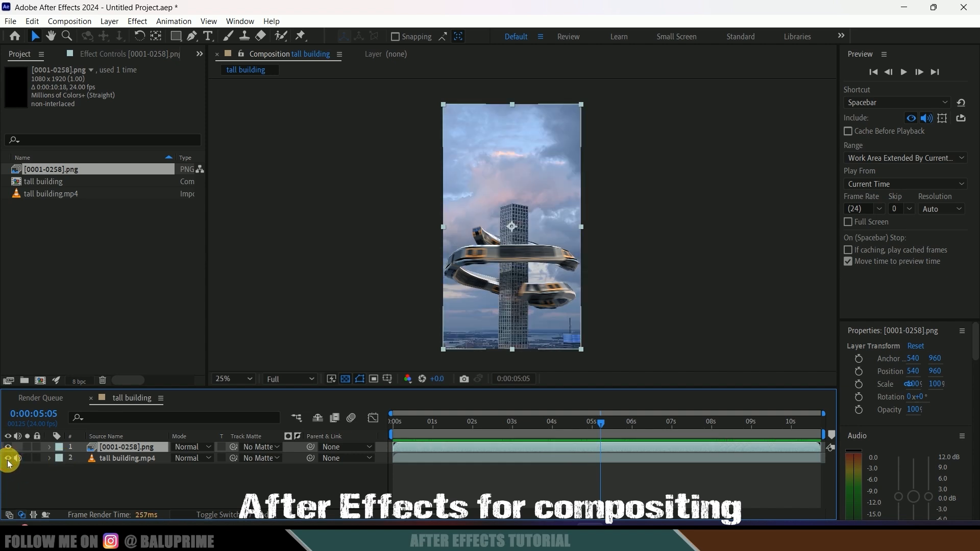